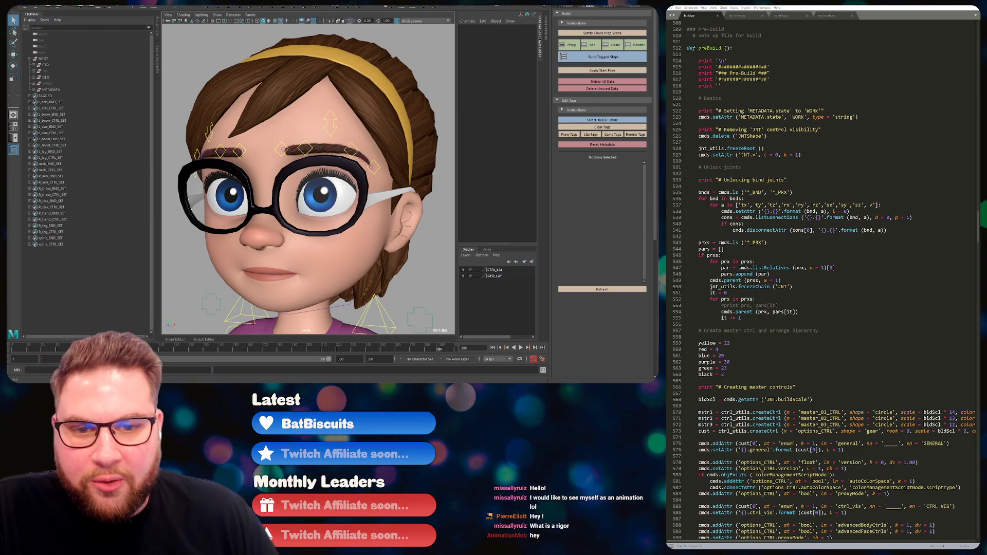
Try moving the character's left clavicle tip control, undo the move and clear the selection.
{"action": "right_click_drag", "start_coordinate": [318, 120], "coordinate": [257, 120], "text": "alt"}
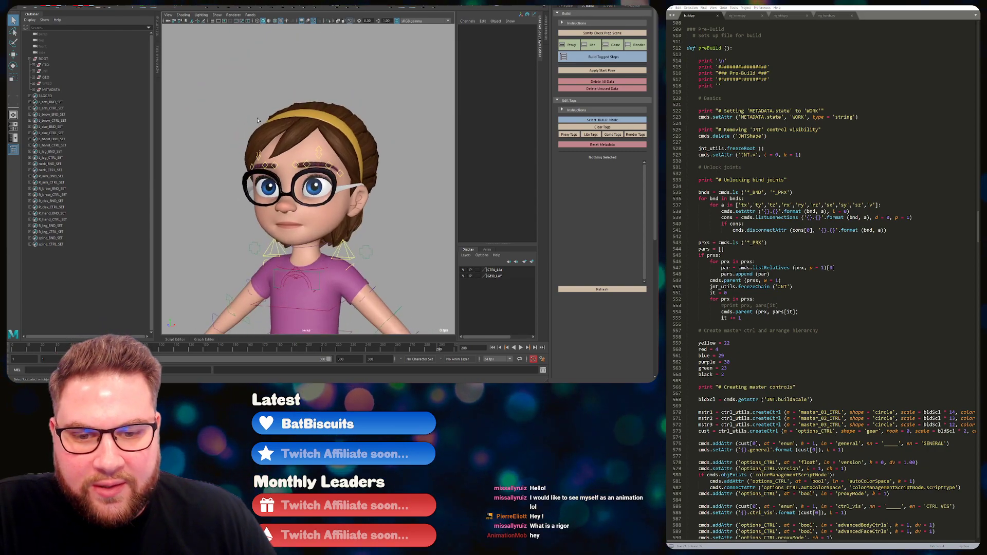
{"action": "left_click", "coordinate": [339, 252]}
{"action": "key", "text": "w"}
{"action": "scroll", "coordinate": [347, 250], "scroll_direction": "down", "scroll_amount": 2}
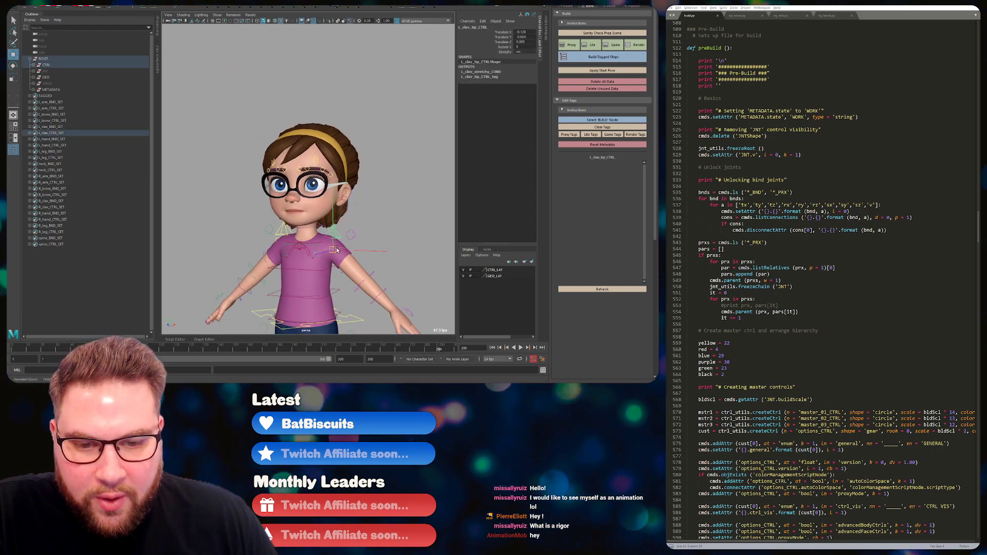
{"action": "key", "text": "ctrl+z"}
{"action": "left_click_drag", "start_coordinate": [336, 250], "coordinate": [380, 249], "text": "alt"}
{"action": "left_click", "coordinate": [380, 242]}
{"action": "key", "text": "q"}
Examine the full-body character rig and its body controls from head to feet, selecting the skin mesh.
{"action": "middle_click_drag", "start_coordinate": [299, 258], "coordinate": [333, 134], "text": "alt"}
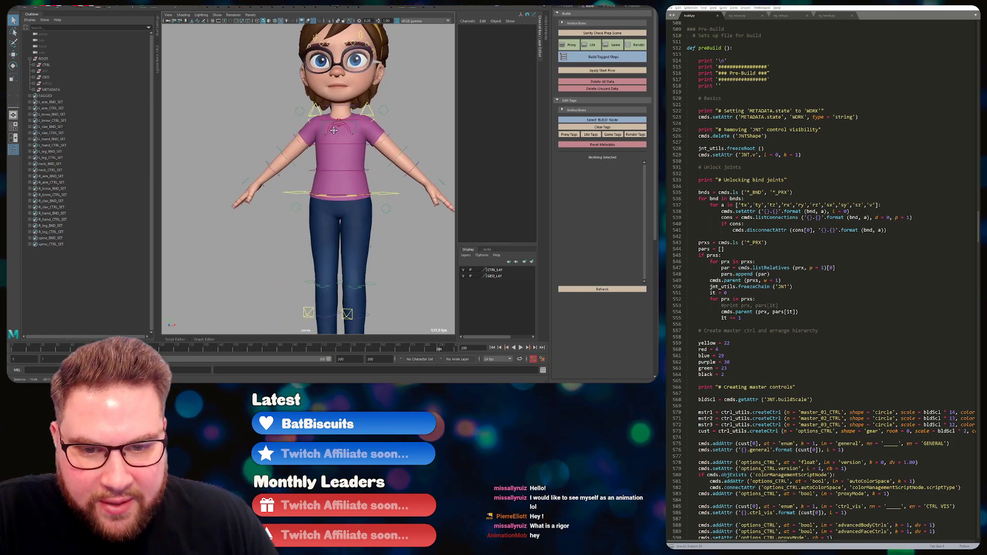
{"action": "right_click_drag", "start_coordinate": [332, 134], "coordinate": [272, 130], "text": "alt"}
{"action": "left_click_drag", "start_coordinate": [360, 111], "coordinate": [337, 107], "text": "alt"}
{"action": "right_click_drag", "start_coordinate": [337, 107], "coordinate": [387, 104], "text": "alt"}
{"action": "middle_click_drag", "start_coordinate": [386, 103], "coordinate": [367, 98], "text": "alt"}
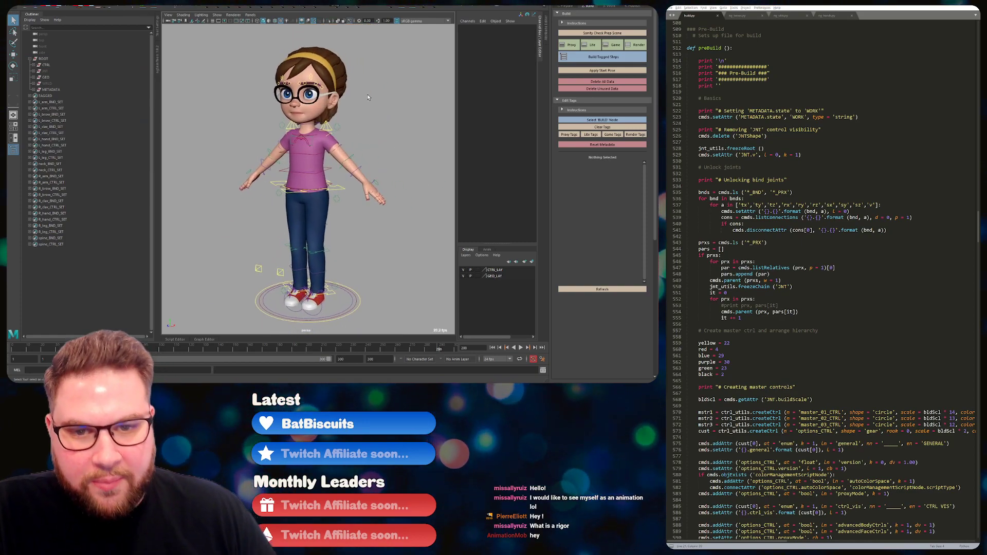
{"action": "left_click_drag", "start_coordinate": [323, 84], "coordinate": [322, 86]}
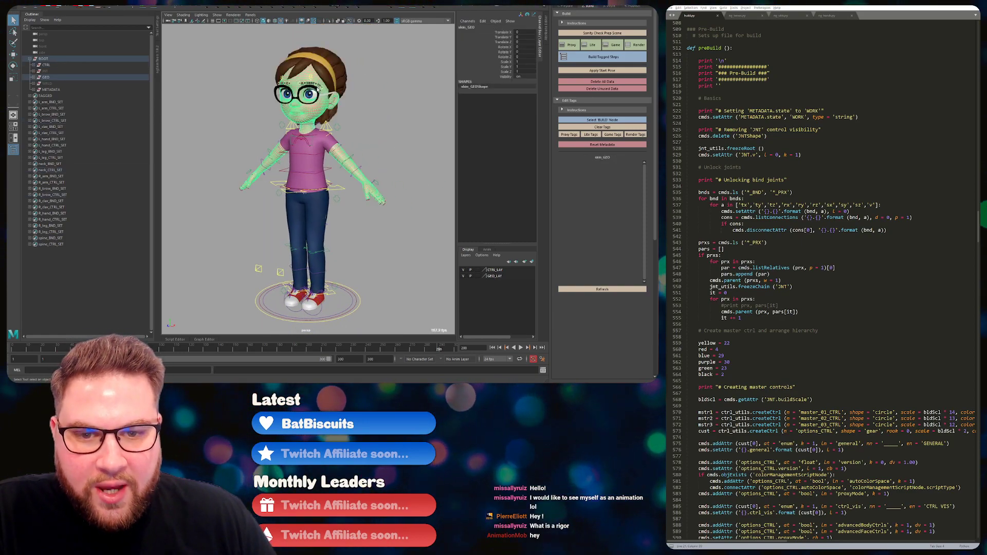
Clear the mesh selection and examine the character's head and face controls from several angles.
{"action": "left_click", "coordinate": [336, 81]}
{"action": "key", "text": "f"}
{"action": "left_click", "coordinate": [336, 82]}
{"action": "left_click_drag", "start_coordinate": [263, 226], "coordinate": [295, 208], "text": "alt"}
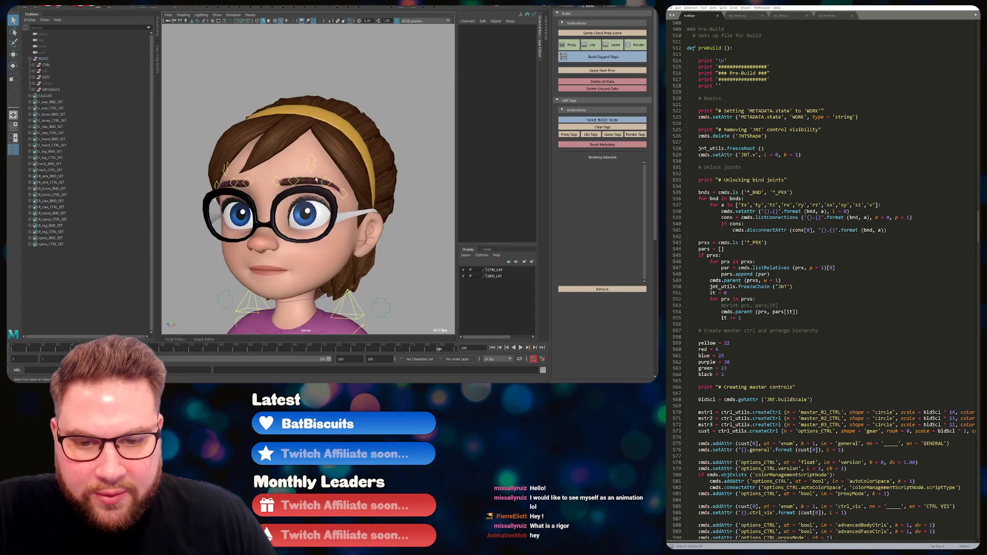
{"action": "middle_click_drag", "start_coordinate": [296, 209], "coordinate": [291, 151], "text": "alt"}
{"action": "left_click_drag", "start_coordinate": [291, 151], "coordinate": [280, 180], "text": "alt"}
{"action": "right_click_drag", "start_coordinate": [280, 179], "coordinate": [241, 177], "text": "alt"}
{"action": "left_click_drag", "start_coordinate": [242, 177], "coordinate": [244, 157], "text": "alt"}
{"action": "right_click_drag", "start_coordinate": [245, 157], "coordinate": [304, 154], "text": "alt"}
{"action": "middle_click_drag", "start_coordinate": [304, 155], "coordinate": [306, 172], "text": "alt"}
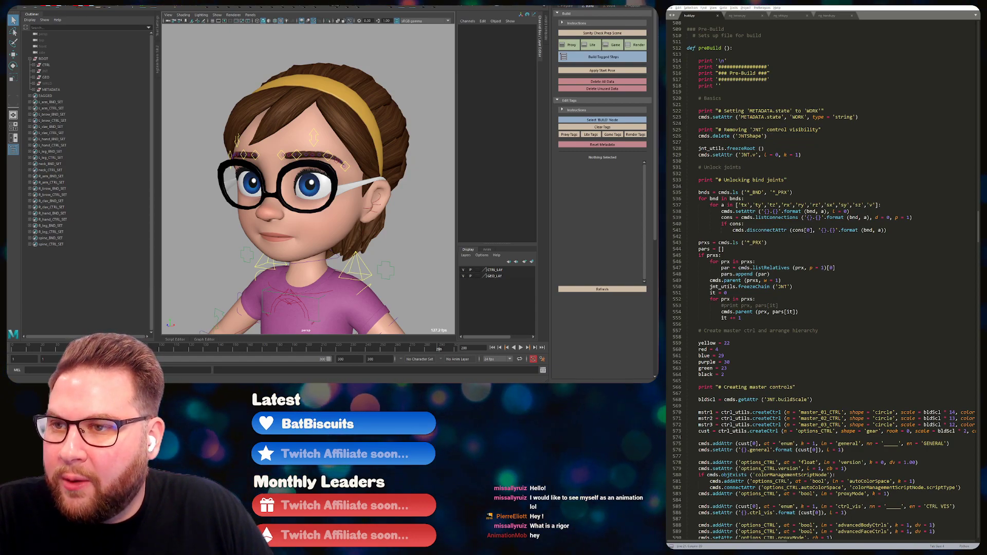
{"action": "key", "text": "shift+Delete"}
{"action": "key", "text": "Return"}
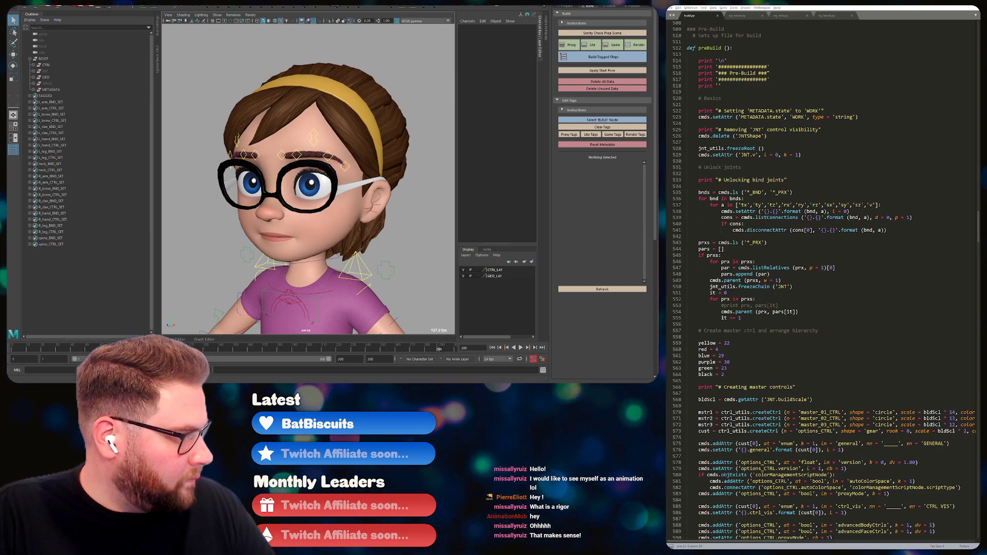
{"action": "left_click_drag", "start_coordinate": [312, 298], "coordinate": [7, 6]}
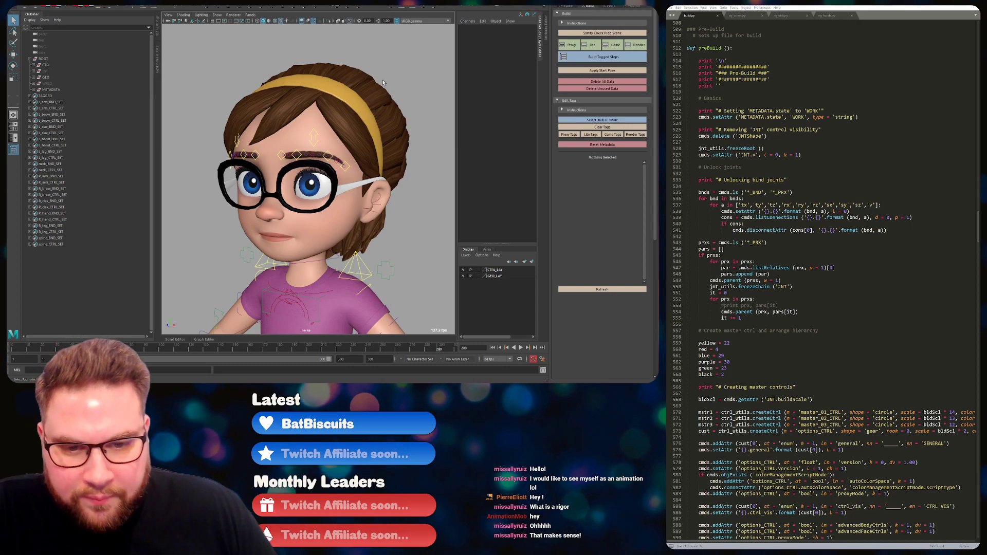
Unhide the JNT group to show the character's joints over the face, and clear the selection.
{"action": "left_click_drag", "start_coordinate": [349, 114], "coordinate": [274, 142], "text": "alt"}
{"action": "right_click_drag", "start_coordinate": [273, 142], "coordinate": [294, 150], "text": "alt"}
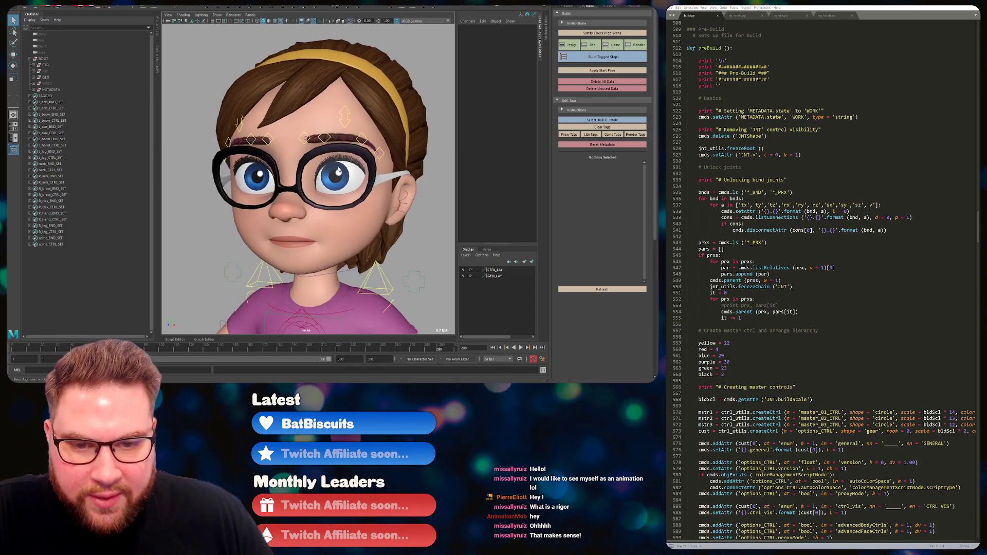
{"action": "left_click_drag", "start_coordinate": [294, 150], "coordinate": [286, 157], "text": "alt"}
{"action": "right_click_drag", "start_coordinate": [286, 157], "coordinate": [300, 170], "text": "alt"}
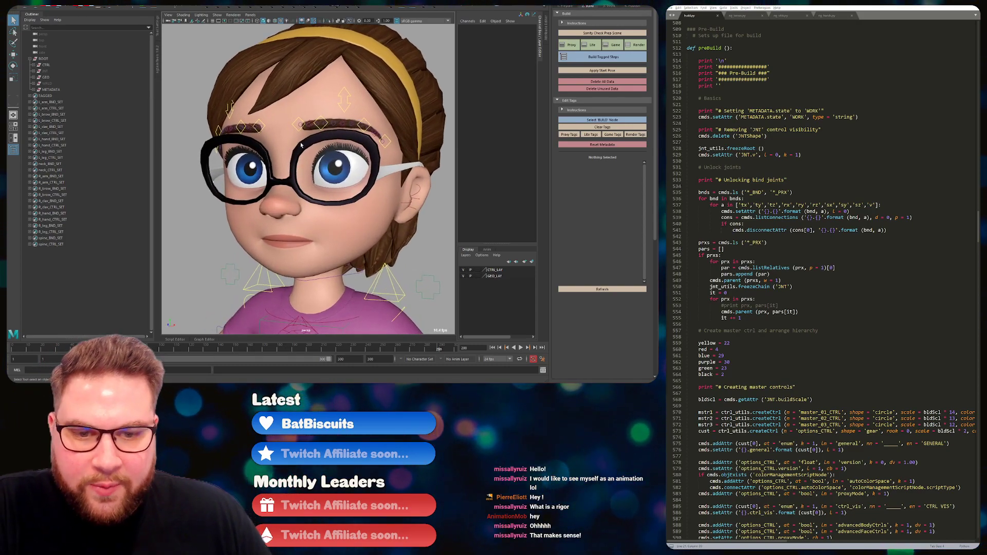
{"action": "left_click", "coordinate": [45, 71]}
{"action": "key", "text": "shift+h"}
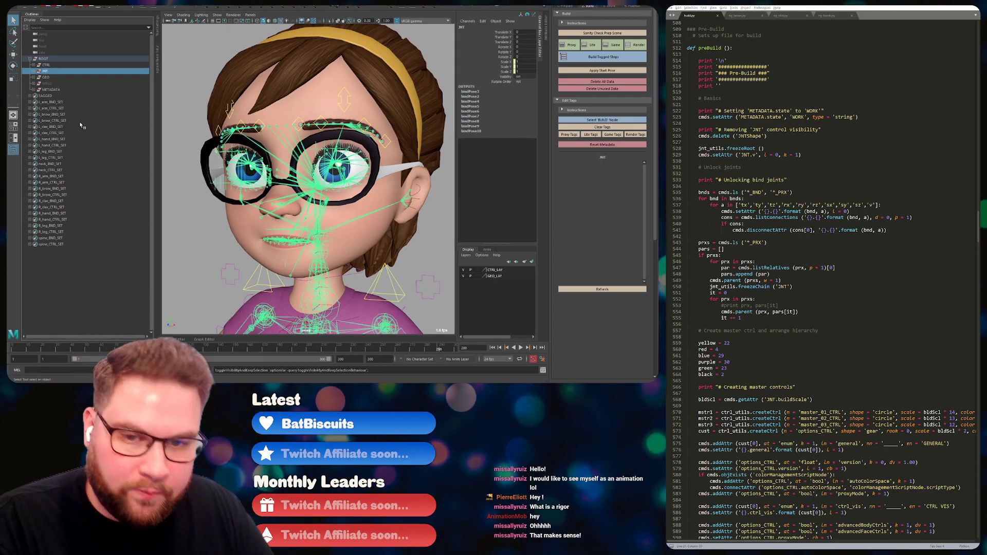
{"action": "left_click", "coordinate": [263, 144]}
Inspect the facial joints around the eyes, nose and mouth, selecting the left upper nasolabial joint.
{"action": "right_click_drag", "start_coordinate": [264, 160], "coordinate": [289, 166], "text": "alt"}
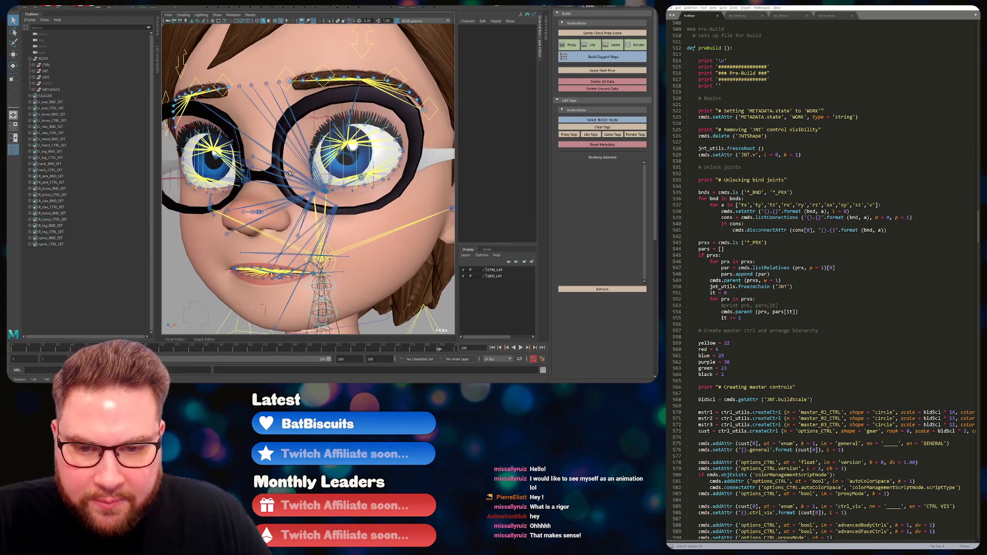
{"action": "middle_click_drag", "start_coordinate": [289, 165], "coordinate": [289, 132], "text": "alt"}
{"action": "right_click_drag", "start_coordinate": [289, 131], "coordinate": [275, 138], "text": "alt"}
{"action": "mouse_move", "coordinate": [303, 157]}
{"action": "left_mouse_down", "text": "alt"}
{"action": "mouse_move", "coordinate": [273, 164]}
{"action": "mouse_move", "coordinate": [308, 163]}
{"action": "left_mouse_up", "text": "alt"}
{"action": "right_click_drag", "start_coordinate": [308, 164], "coordinate": [314, 163], "text": "alt"}
{"action": "left_click_drag", "start_coordinate": [313, 163], "coordinate": [324, 175], "text": "alt"}
{"action": "left_click", "coordinate": [323, 198]}
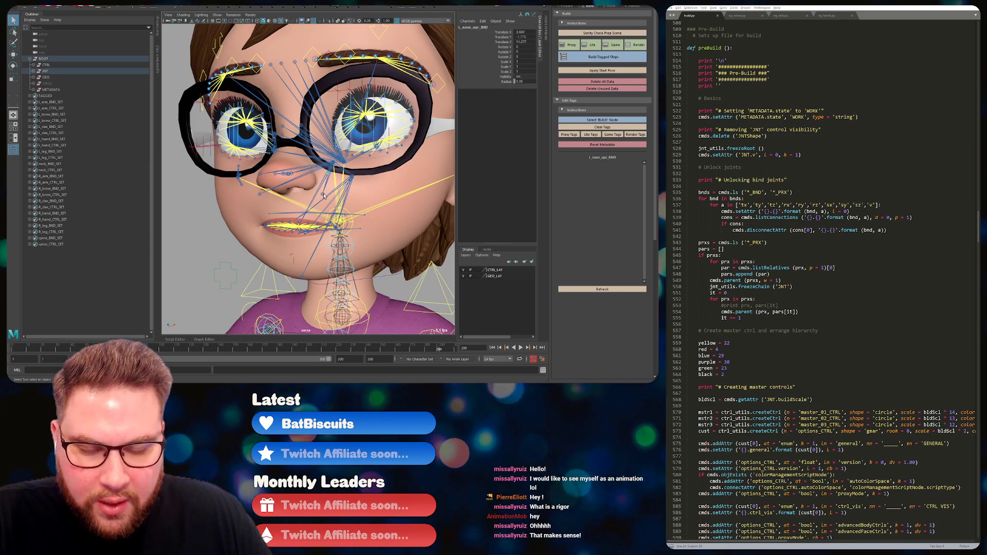
{"action": "left_click", "coordinate": [327, 176]}
{"action": "left_click_drag", "start_coordinate": [350, 177], "coordinate": [306, 178], "text": "alt"}
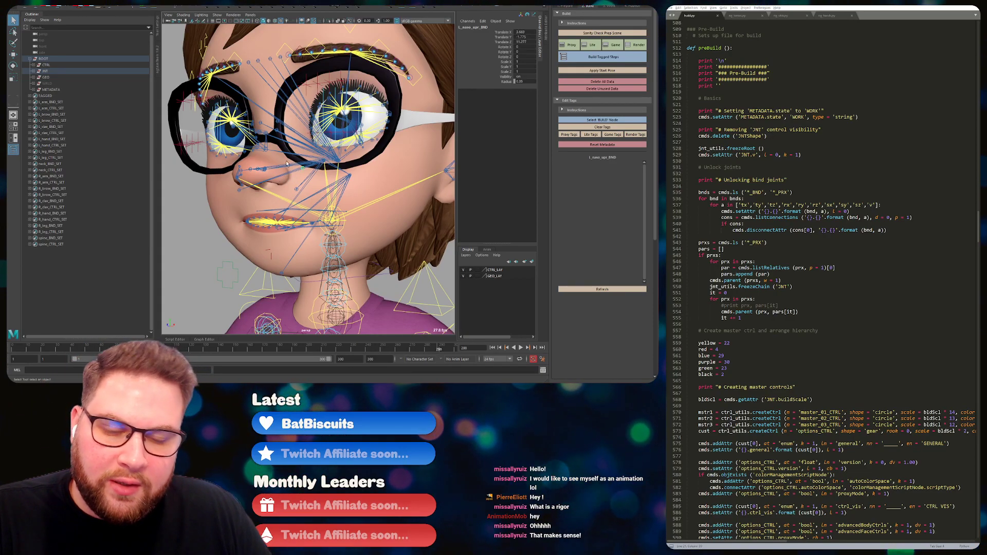
Examine how the facial joints fan out across the head and connect to the neck and body joints.
{"action": "scroll", "coordinate": [289, 172], "scroll_direction": "down", "scroll_amount": 4}
{"action": "middle_click_drag", "start_coordinate": [314, 192], "coordinate": [299, 191], "text": "alt"}
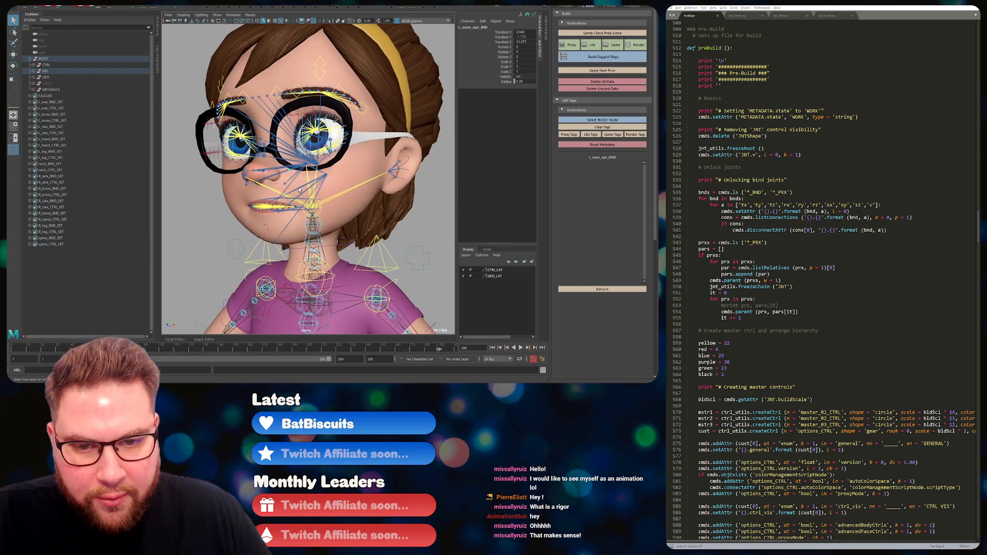
{"action": "scroll", "coordinate": [300, 191], "scroll_direction": "up", "scroll_amount": 6}
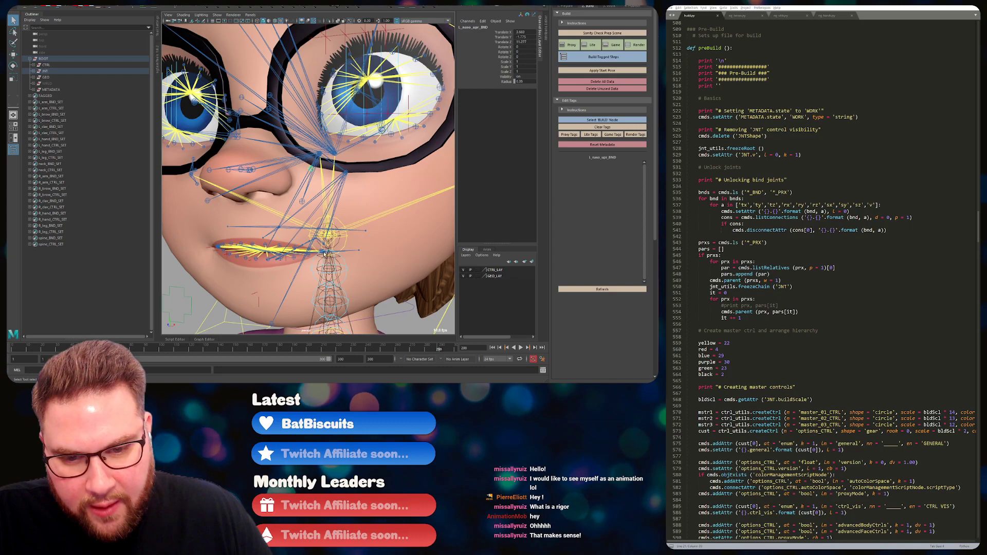
{"action": "left_click_drag", "start_coordinate": [276, 223], "coordinate": [275, 156], "text": "alt"}
{"action": "scroll", "coordinate": [367, 160], "scroll_direction": "down", "scroll_amount": 5}
{"action": "scroll", "coordinate": [311, 138], "scroll_direction": "up", "scroll_amount": 4}
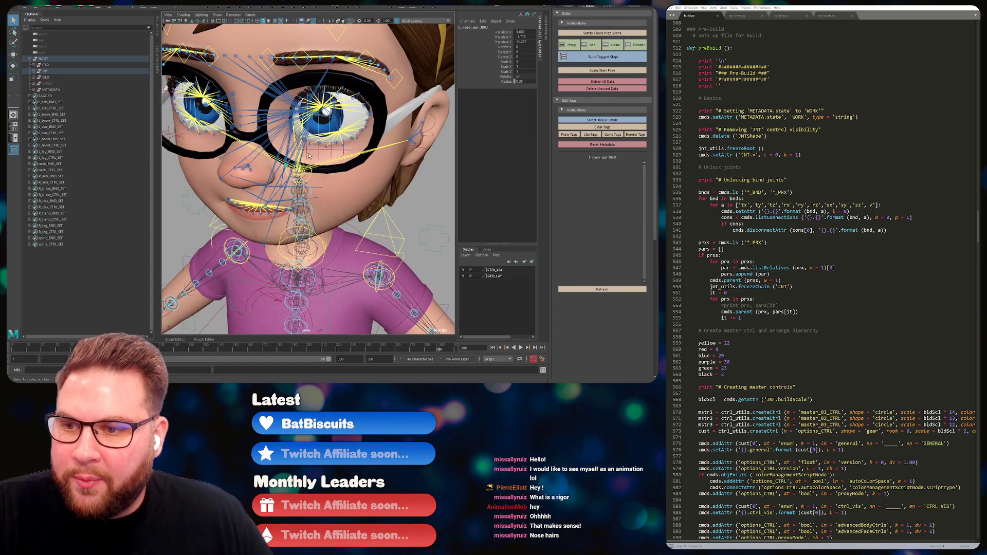
{"action": "scroll", "coordinate": [400, 146], "scroll_direction": "down", "scroll_amount": 5}
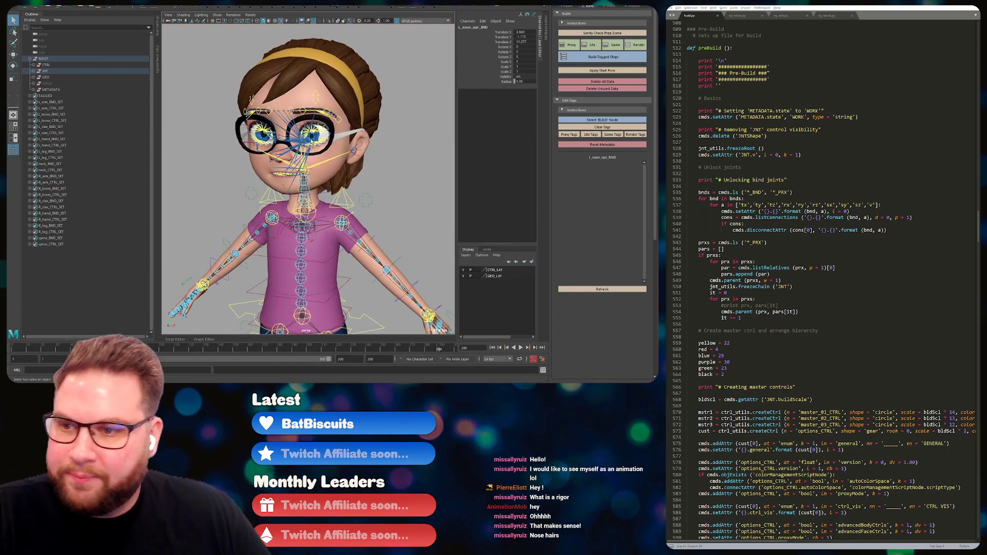
{"action": "scroll", "coordinate": [322, 175], "scroll_direction": "up", "scroll_amount": 1}
{"action": "scroll", "coordinate": [322, 175], "scroll_direction": "up", "scroll_amount": 5}
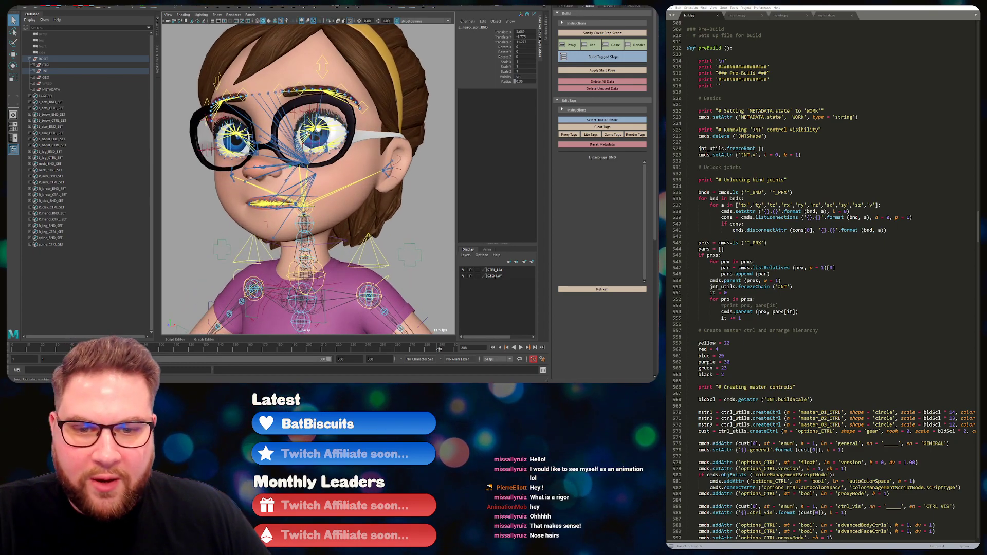
{"action": "left_click_drag", "start_coordinate": [304, 160], "coordinate": [304, 160], "text": "alt"}
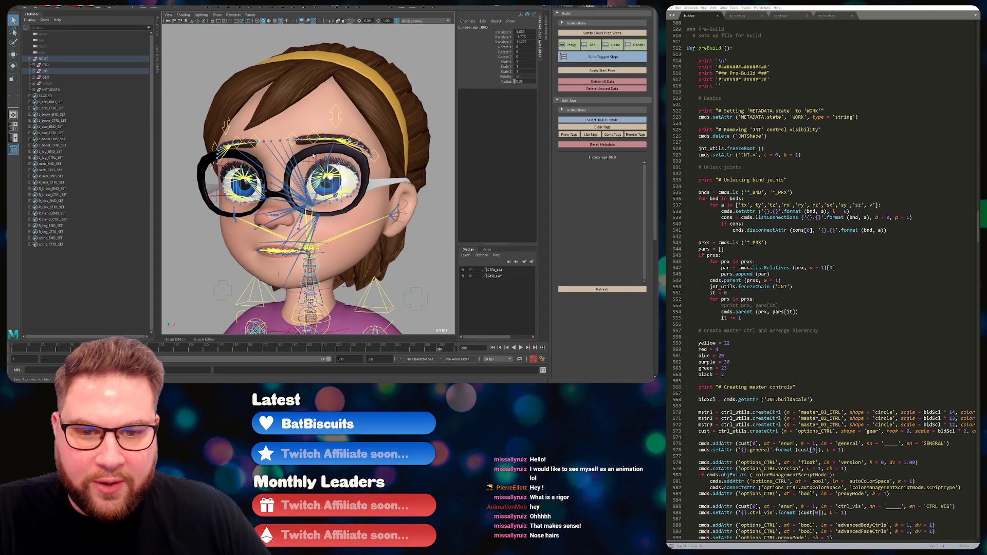
Clear the joint selection and open the scene that holds only the character's joint skeleton.
{"action": "left_click", "coordinate": [422, 216]}
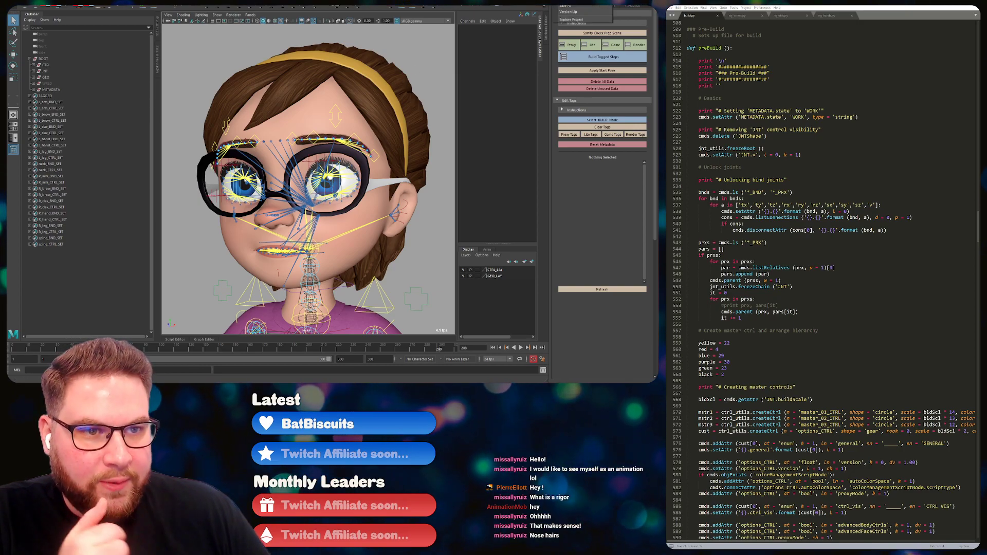
{"action": "key", "text": "ctrl+o"}
{"action": "left_click", "coordinate": [276, 166]}
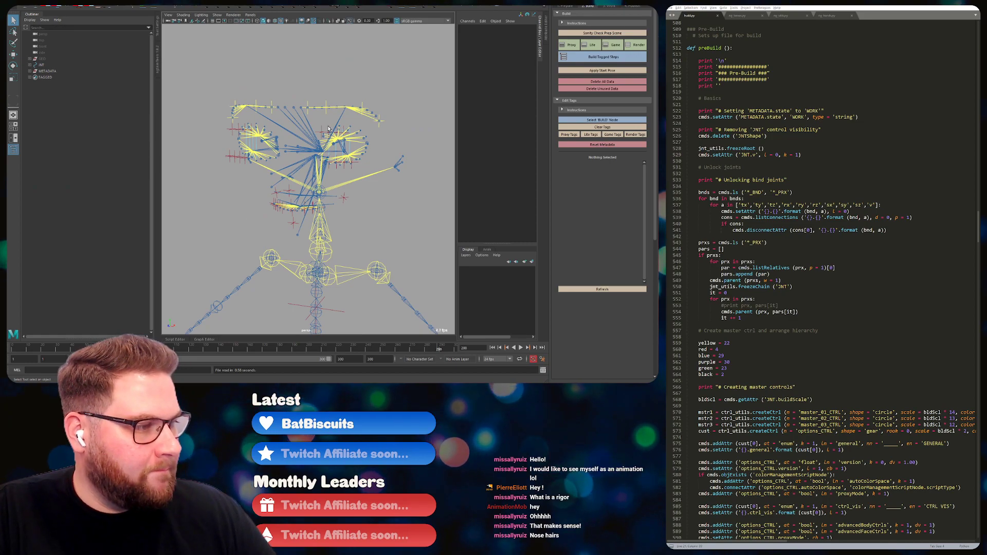
Examine the bare facial joint skeleton's brow, eye, nose and mouth joints from different angles.
{"action": "mouse_move", "coordinate": [312, 124]}
{"action": "left_mouse_down", "text": "alt"}
{"action": "mouse_move", "coordinate": [339, 129]}
{"action": "mouse_move", "coordinate": [315, 135]}
{"action": "left_mouse_up", "text": "alt"}
{"action": "right_click_drag", "start_coordinate": [315, 135], "coordinate": [370, 118], "text": "alt"}
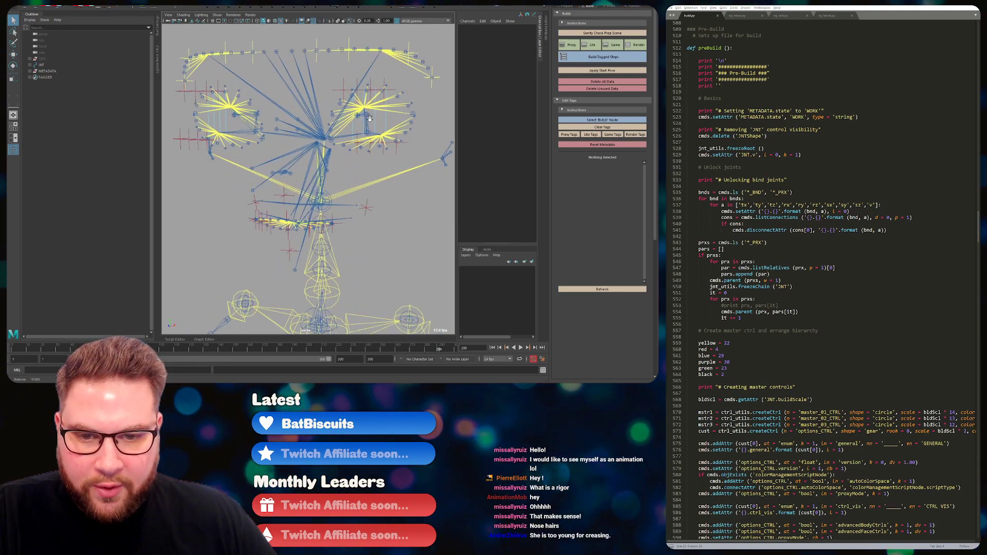
{"action": "left_click_drag", "start_coordinate": [324, 142], "coordinate": [316, 134], "text": "alt"}
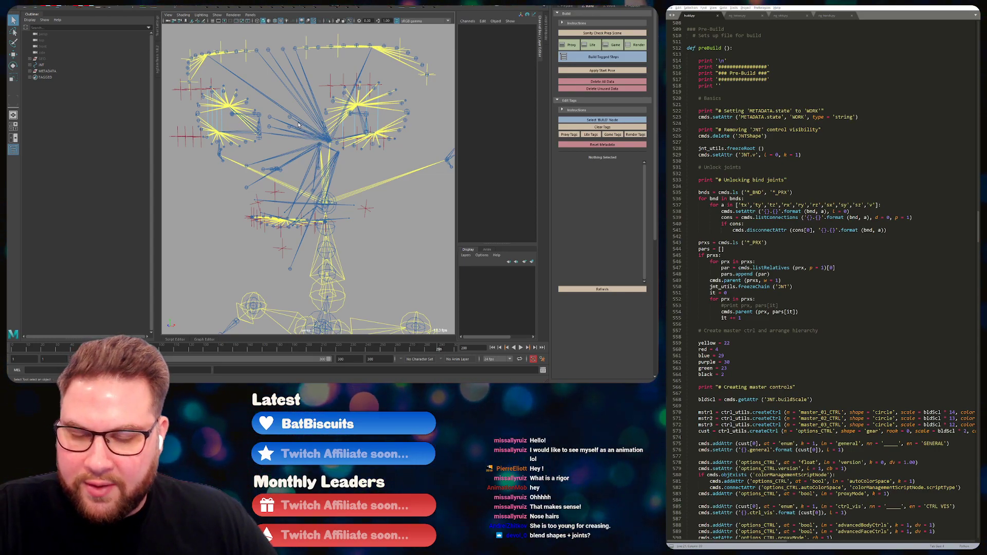
{"action": "right_click_drag", "start_coordinate": [298, 124], "coordinate": [305, 136], "text": "alt"}
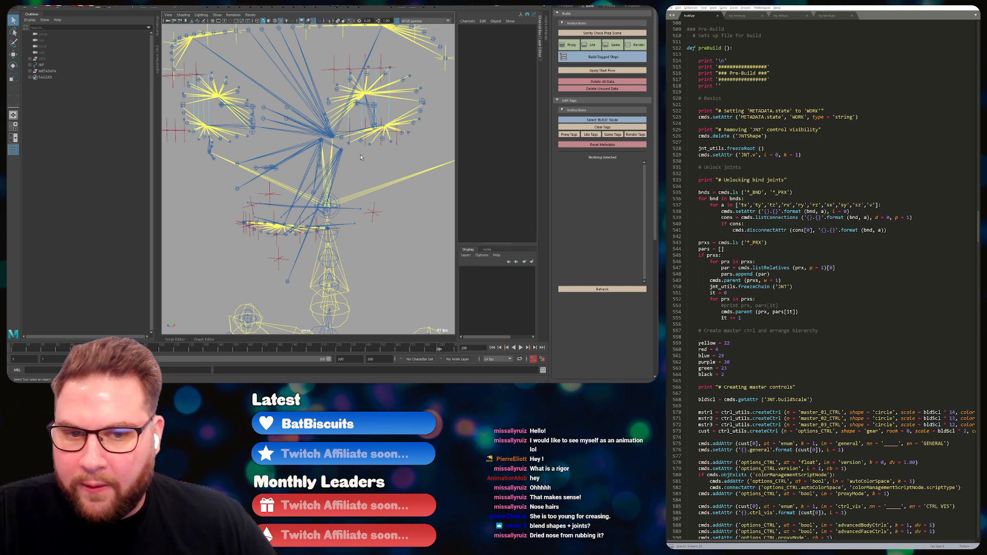
{"action": "scroll", "coordinate": [362, 157], "scroll_direction": "down", "scroll_amount": 4}
{"action": "left_click_drag", "start_coordinate": [362, 157], "coordinate": [309, 165], "text": "alt"}
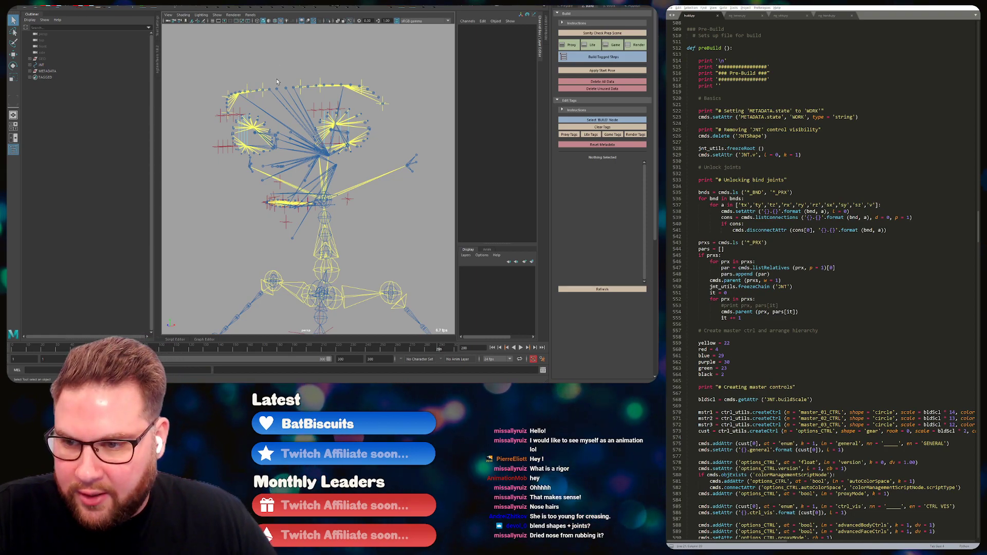
{"action": "left_click_drag", "start_coordinate": [300, 116], "coordinate": [294, 81], "text": "alt"}
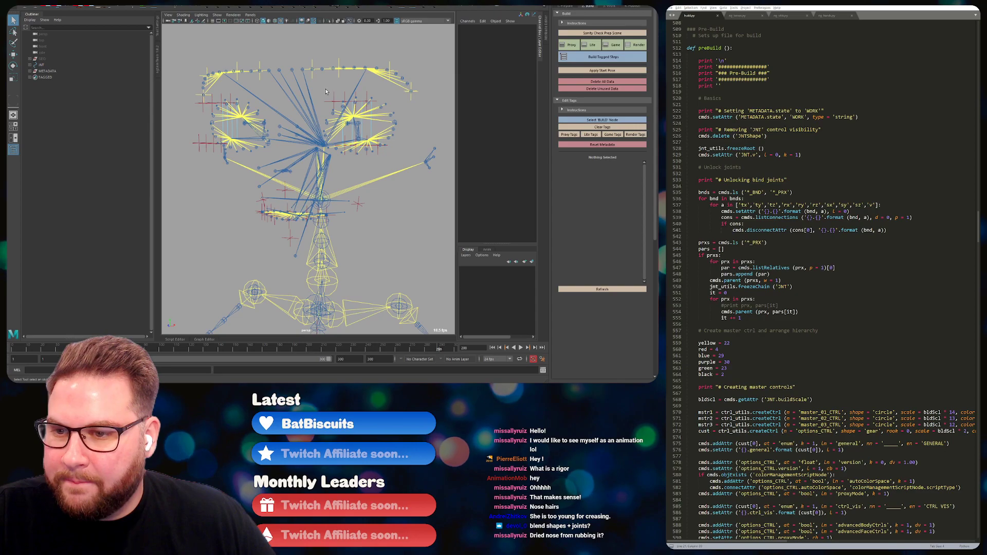
{"action": "left_click_drag", "start_coordinate": [319, 145], "coordinate": [307, 150], "text": "alt"}
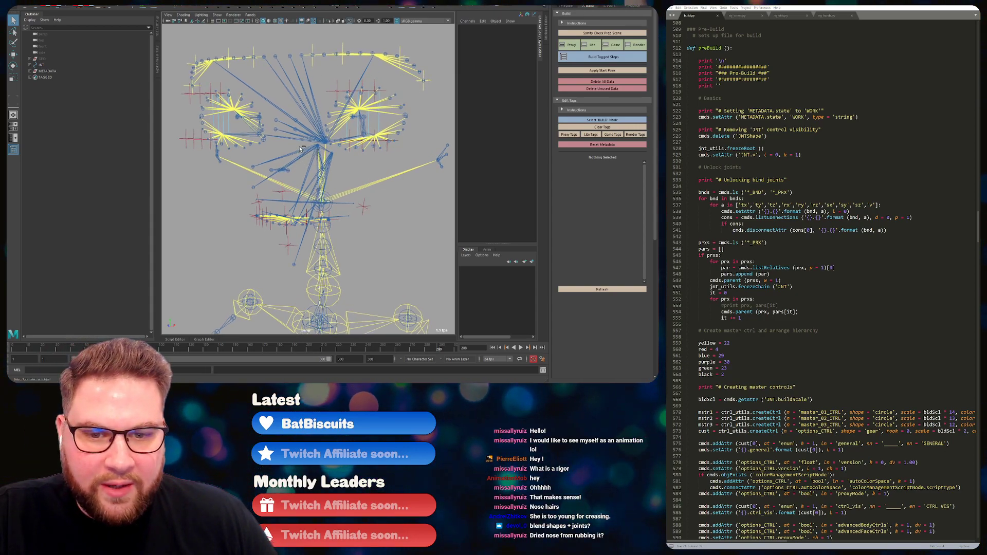
Inspect the nose joints up close, selecting the nose tip joint and the right nostril joint in turn.
{"action": "right_click_drag", "start_coordinate": [298, 148], "coordinate": [284, 201], "text": "alt"}
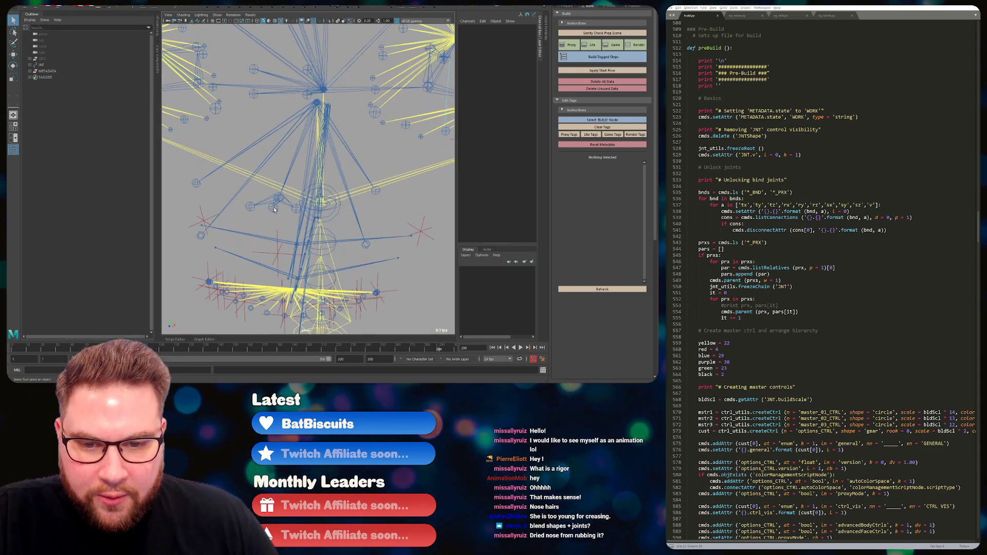
{"action": "left_click", "coordinate": [251, 206]}
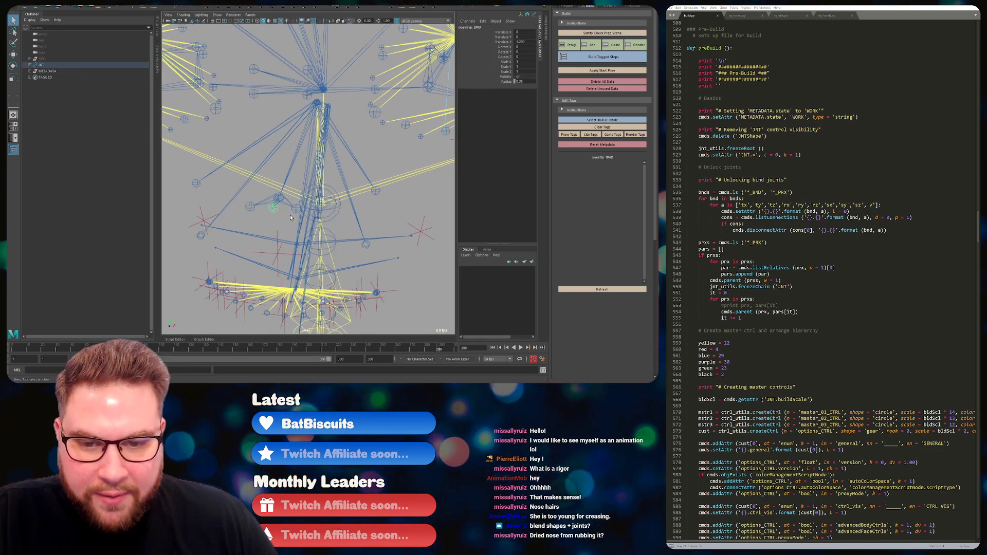
{"action": "left_click", "coordinate": [248, 207]}
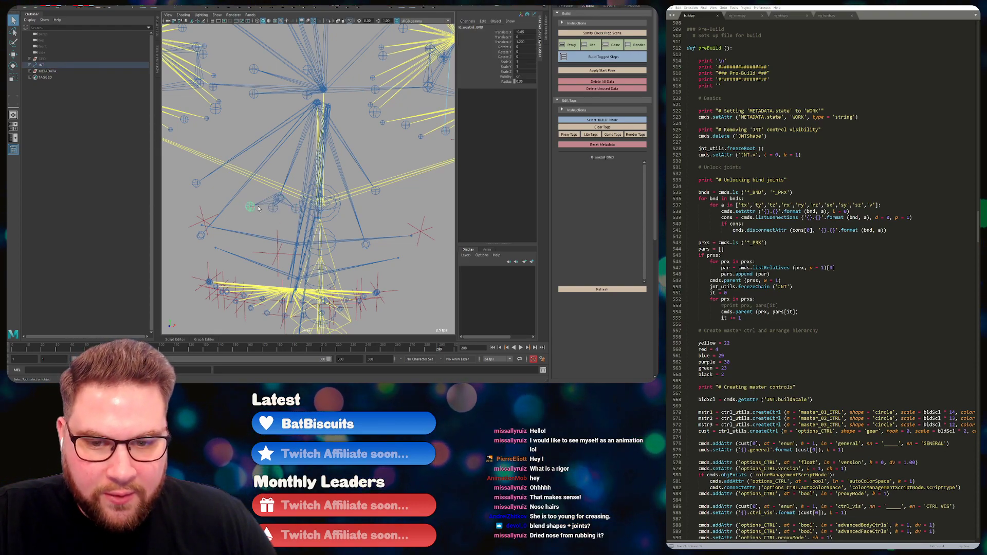
Try moving the main nose joint together with its child joints, and undo the move.
{"action": "mouse_move", "coordinate": [275, 198]}
{"action": "left_mouse_down", "text": "alt"}
{"action": "mouse_move", "coordinate": [272, 181]}
{"action": "mouse_move", "coordinate": [286, 173]}
{"action": "mouse_move", "coordinate": [278, 195]}
{"action": "left_mouse_up", "text": "alt"}
{"action": "key", "text": "w"}
{"action": "key", "text": "ctrl+z"}
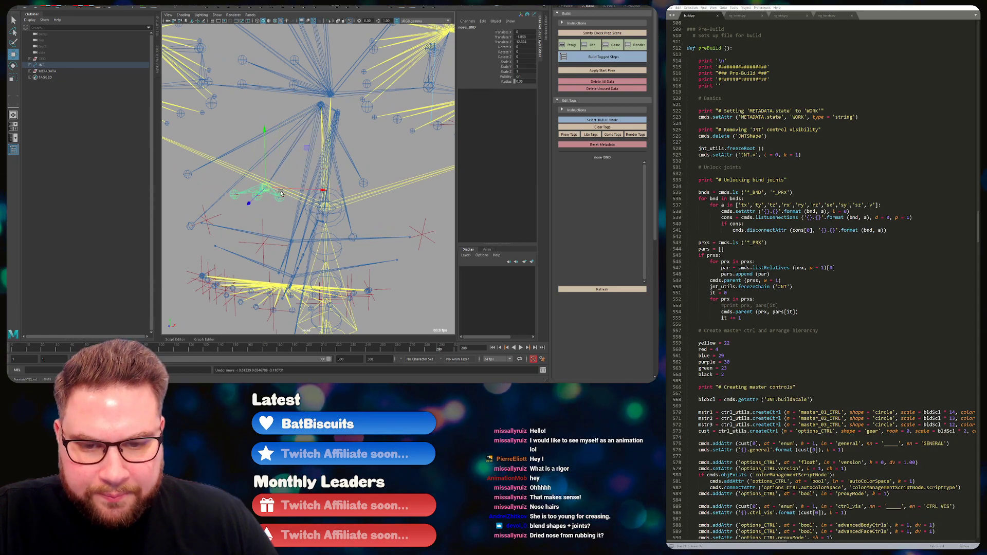
{"action": "key", "text": "q"}
Try moving the nose tip joint on its own, undo the move and select the left nostril joint.
{"action": "left_click", "coordinate": [257, 198]}
{"action": "key", "text": "w"}
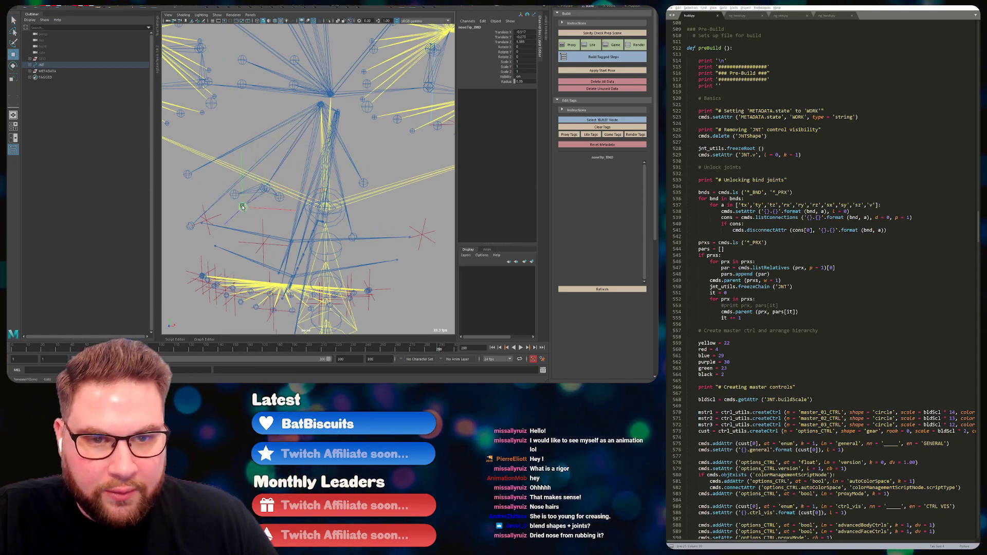
{"action": "key", "text": "ctrl+z"}
{"action": "key", "text": "q"}
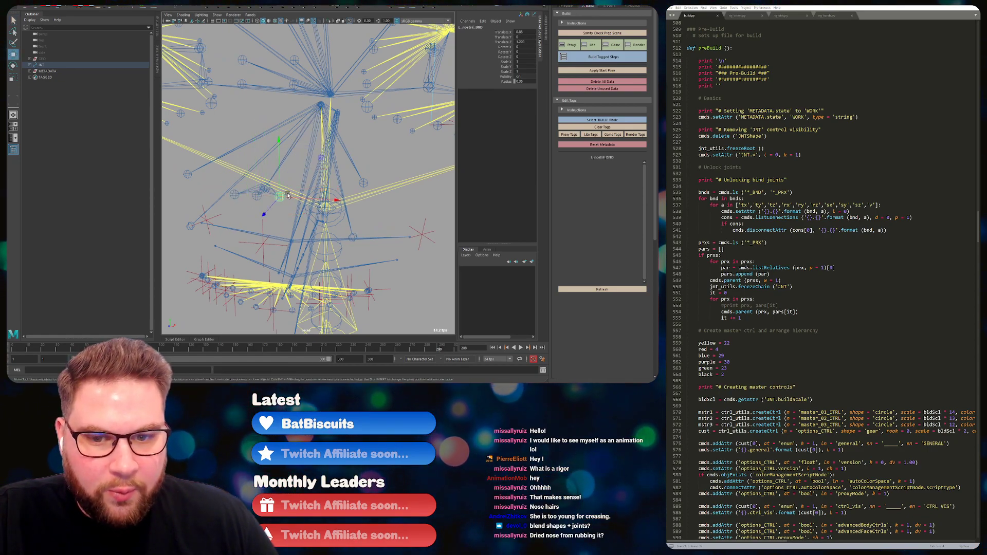
Try rotating and moving the left nostril joint, and undo the changes.
{"action": "key", "text": "e"}
{"action": "key", "text": "ctrl+z"}
{"action": "key", "text": "w"}
{"action": "mouse_move", "coordinate": [267, 185]}
{"action": "left_mouse_down", "text": "alt"}
{"action": "mouse_move", "coordinate": [305, 182]}
{"action": "mouse_move", "coordinate": [301, 212]}
{"action": "mouse_move", "coordinate": [278, 215]}
{"action": "mouse_move", "coordinate": [243, 201]}
{"action": "mouse_move", "coordinate": [337, 161]}
{"action": "mouse_move", "coordinate": [362, 181]}
{"action": "mouse_move", "coordinate": [291, 169]}
{"action": "mouse_move", "coordinate": [305, 153]}
{"action": "mouse_move", "coordinate": [279, 184]}
{"action": "mouse_move", "coordinate": [273, 168]}
{"action": "left_mouse_up", "text": "alt"}
{"action": "key", "text": "ctrl+z"}
{"action": "scroll", "coordinate": [350, 177], "scroll_direction": "down", "scroll_amount": 2}
Select the main nose joint in the facial skeleton.
{"action": "left_click", "coordinate": [324, 154]}
{"action": "left_click", "coordinate": [358, 188]}
{"action": "key", "text": "q"}
{"action": "left_click", "coordinate": [293, 178]}
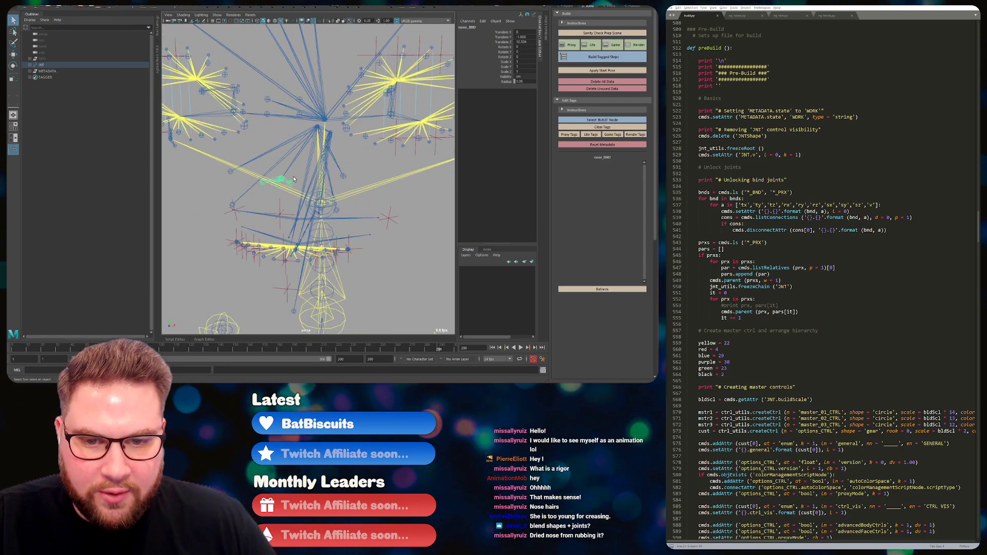
{"action": "mouse_move", "coordinate": [312, 149]}
{"action": "left_mouse_down", "text": "alt"}
{"action": "mouse_move", "coordinate": [336, 156]}
{"action": "mouse_move", "coordinate": [307, 151]}
{"action": "left_mouse_up", "text": "alt"}
Try moving the upper left nose joint, undo the move and clear the selection.
{"action": "left_click", "coordinate": [344, 157]}
{"action": "key", "text": "w"}
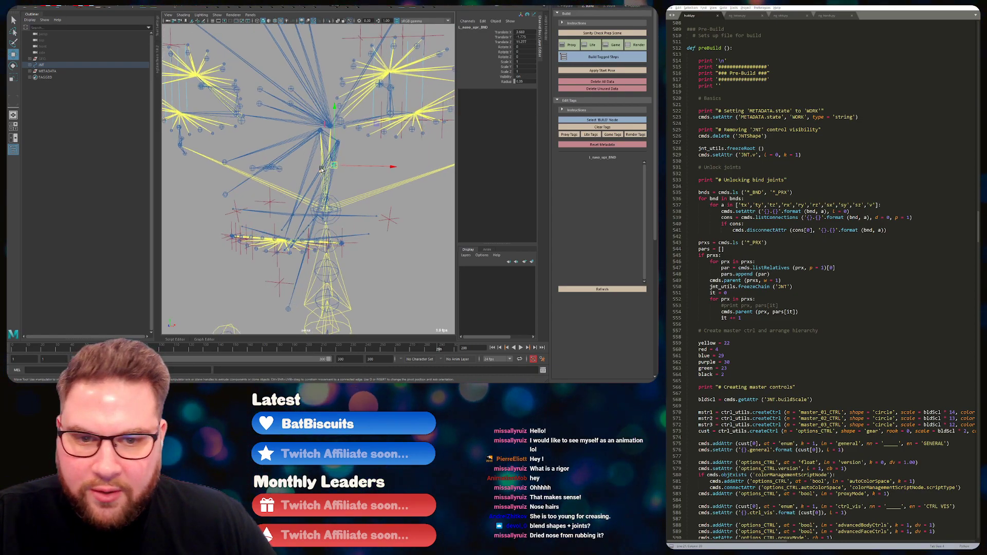
{"action": "left_click_drag", "start_coordinate": [326, 166], "coordinate": [279, 158], "text": "alt"}
{"action": "left_click", "coordinate": [294, 209]}
{"action": "key", "text": "ctrl+z"}
{"action": "key", "text": "q"}
{"action": "left_click", "coordinate": [291, 163]}
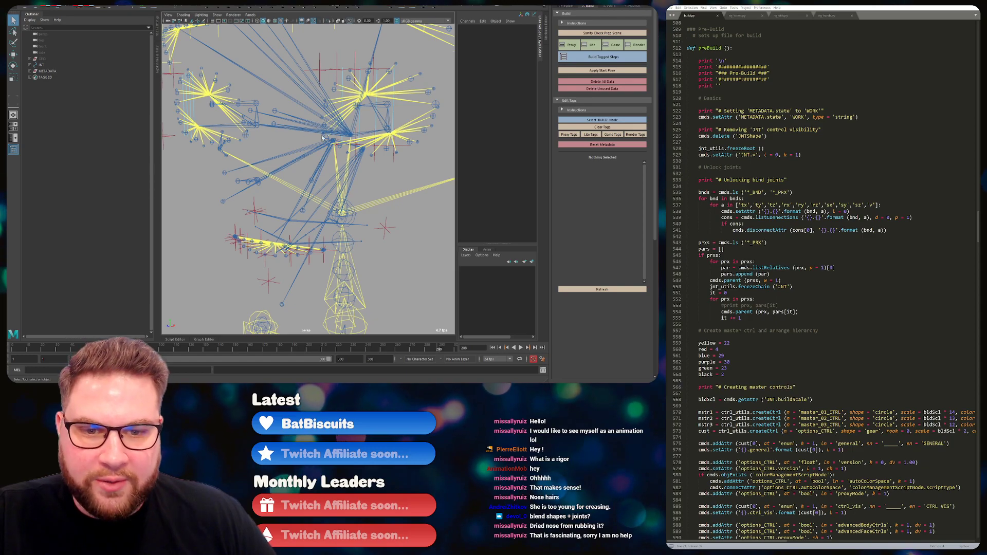
{"action": "left_click_drag", "start_coordinate": [327, 156], "coordinate": [305, 153], "text": "alt"}
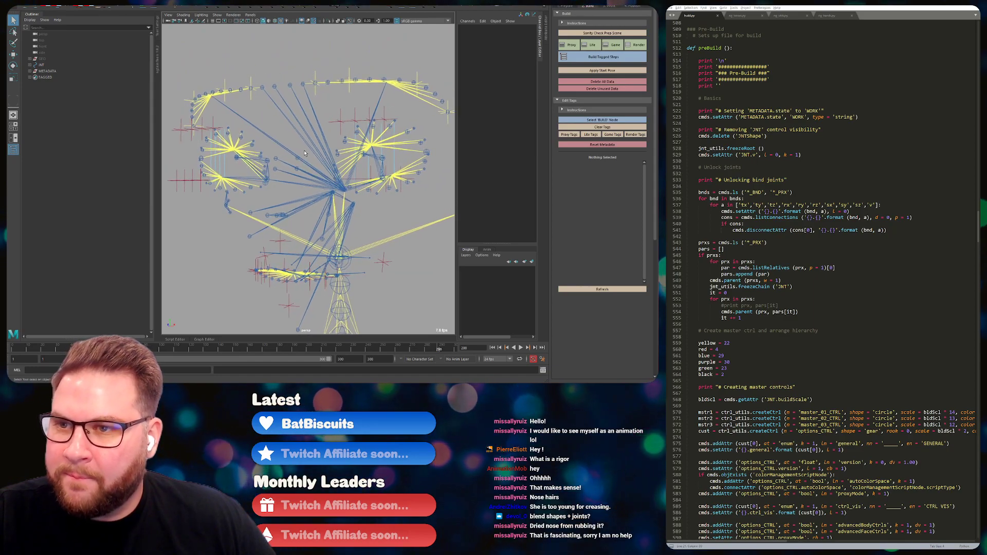
{"action": "mouse_move", "coordinate": [302, 90]}
{"action": "left_mouse_down", "text": "alt"}
{"action": "mouse_move", "coordinate": [301, 149]}
{"action": "mouse_move", "coordinate": [297, 98]}
{"action": "left_mouse_up", "text": "alt"}
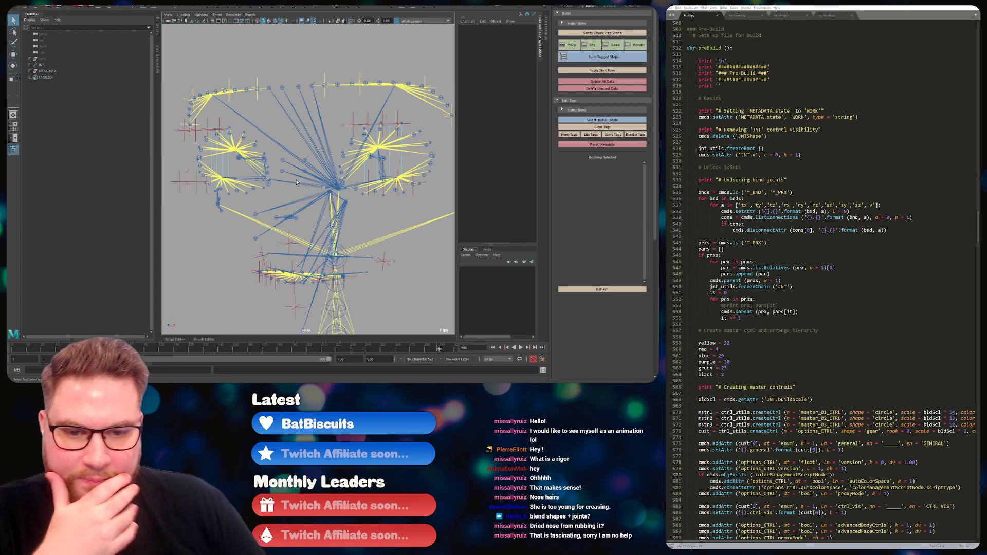
In the code editor, delete the commented-out head control parenting block from the script's faceRigs function.
{"action": "left_click", "coordinate": [868, 109]}
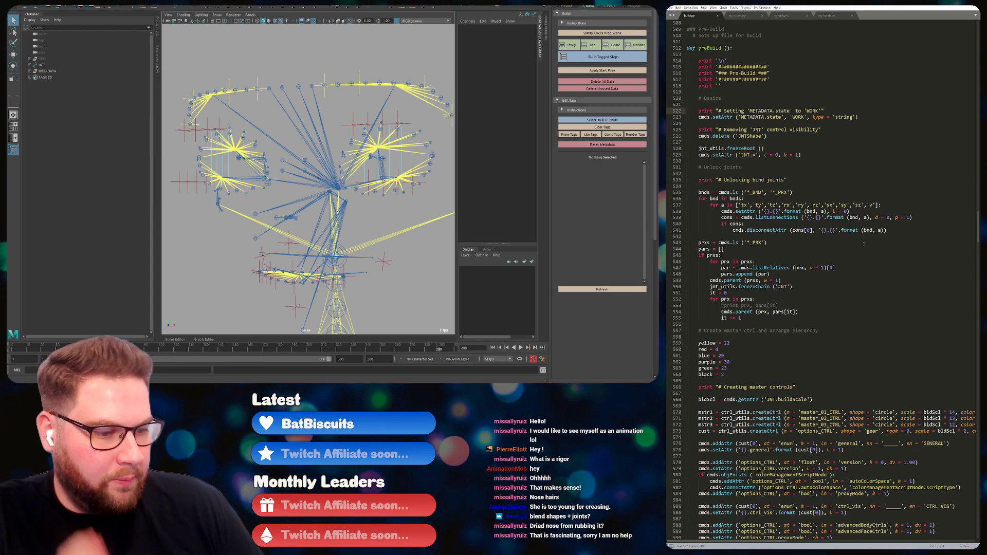
{"action": "scroll", "coordinate": [823, 244], "scroll_direction": "down", "scroll_amount": 20}
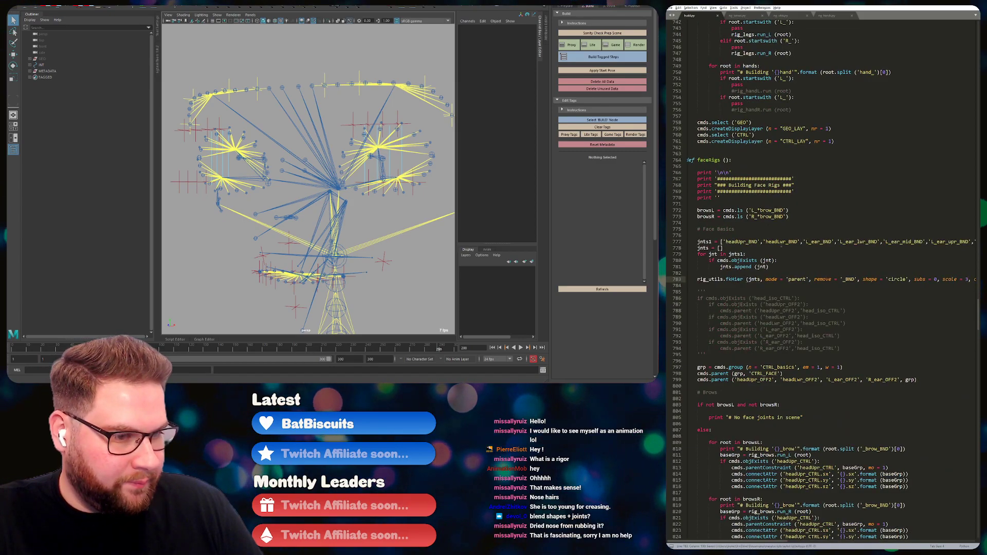
{"action": "left_click_drag", "start_coordinate": [698, 229], "coordinate": [785, 375]}
{"action": "left_click", "coordinate": [795, 405]}
{"action": "left_click_drag", "start_coordinate": [709, 359], "coordinate": [687, 286]}
{"action": "key", "text": "BackSpace"}
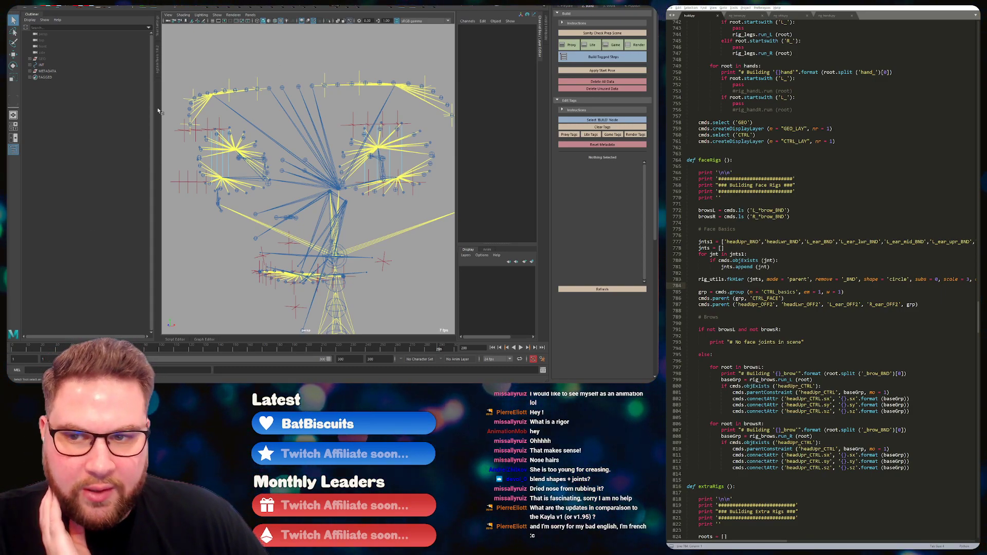
Unhide the GEO group to show the character's geometry together with the joints, and clear the selection.
{"action": "left_click", "coordinate": [42, 59]}
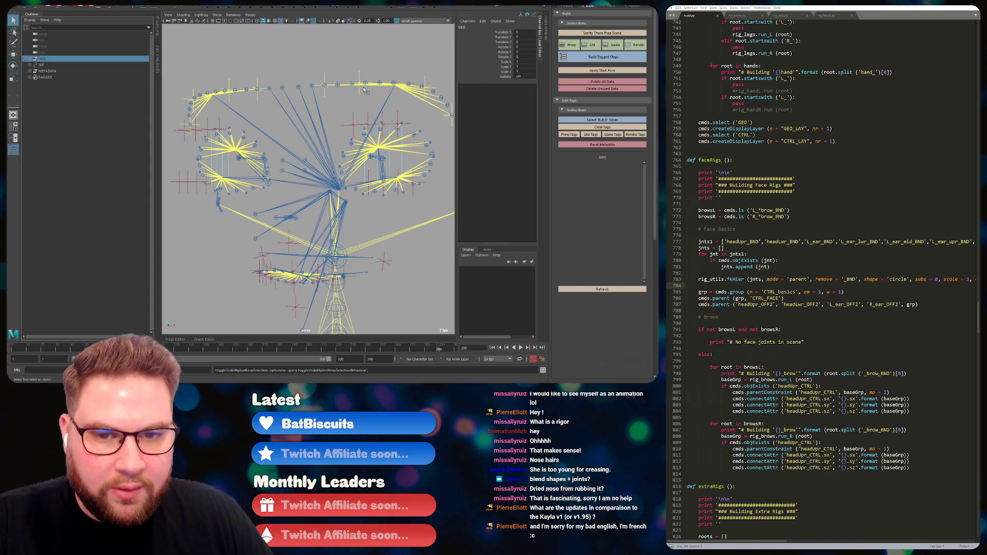
{"action": "key", "text": "h"}
{"action": "left_click", "coordinate": [435, 55]}
{"action": "right_click_drag", "start_coordinate": [435, 55], "coordinate": [181, 158], "text": "alt"}
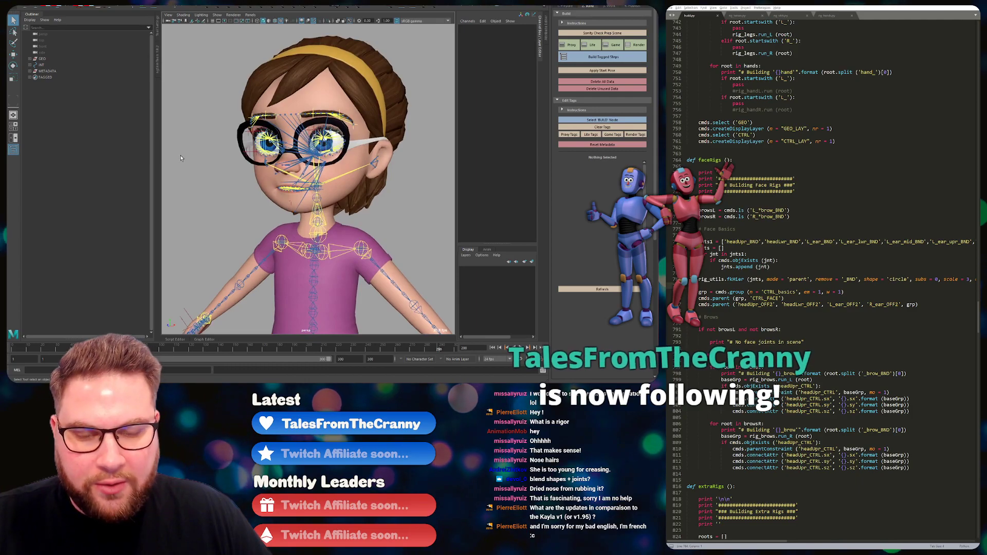
Select the character's skin mesh, examine how the facial joints sit on it, and deselect it.
{"action": "left_click", "coordinate": [330, 192]}
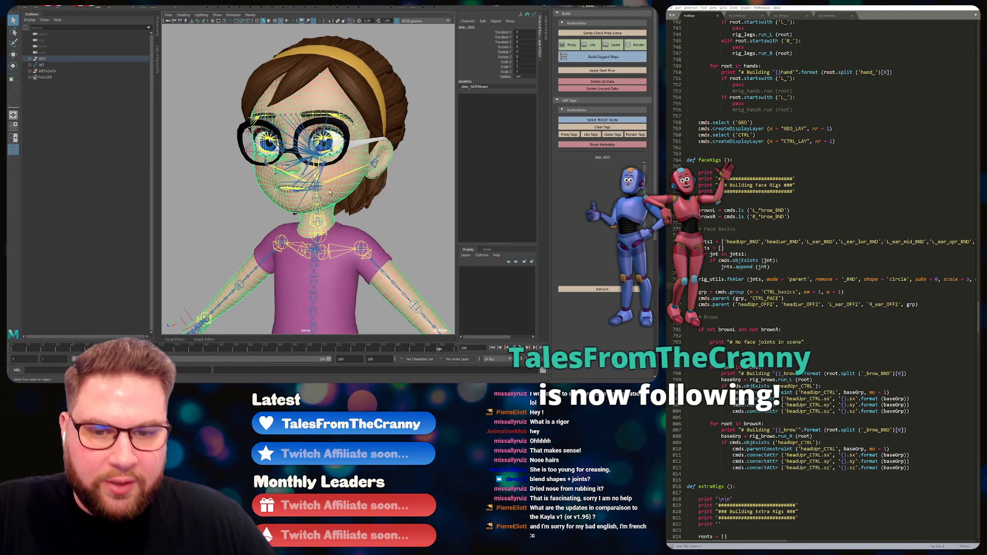
{"action": "right_click_drag", "start_coordinate": [330, 192], "coordinate": [355, 180], "text": "alt"}
{"action": "left_click_drag", "start_coordinate": [310, 123], "coordinate": [329, 131], "text": "alt"}
{"action": "left_click", "coordinate": [410, 213]}
{"action": "left_click_drag", "start_coordinate": [355, 165], "coordinate": [312, 118], "text": "alt"}
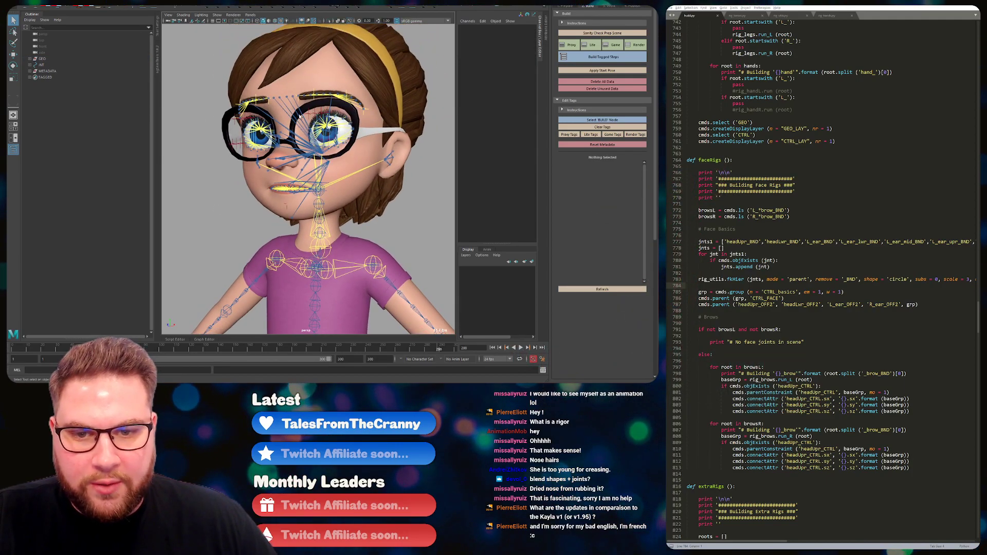
Limit the viewport display to polygons only, and look over the character's face without the joints.
{"action": "left_click", "coordinate": [61, 65]}
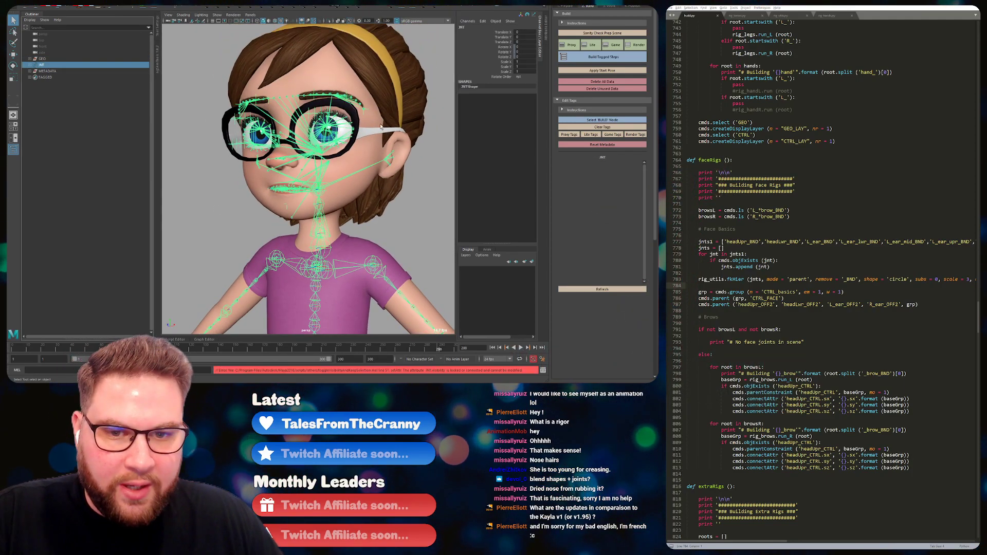
{"action": "left_click", "coordinate": [186, 55]}
{"action": "left_click", "coordinate": [217, 15]}
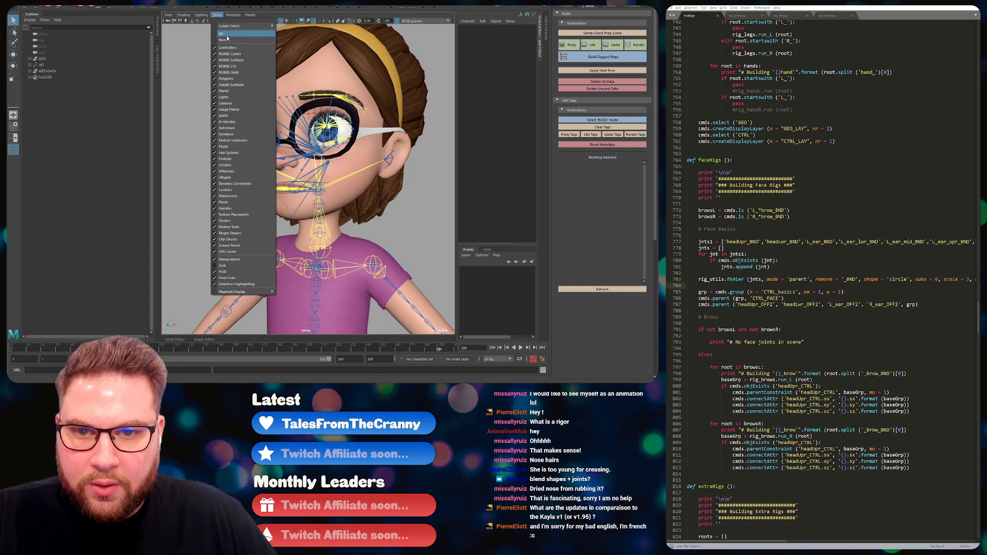
{"action": "left_click", "coordinate": [224, 39]}
{"action": "left_click", "coordinate": [217, 15]}
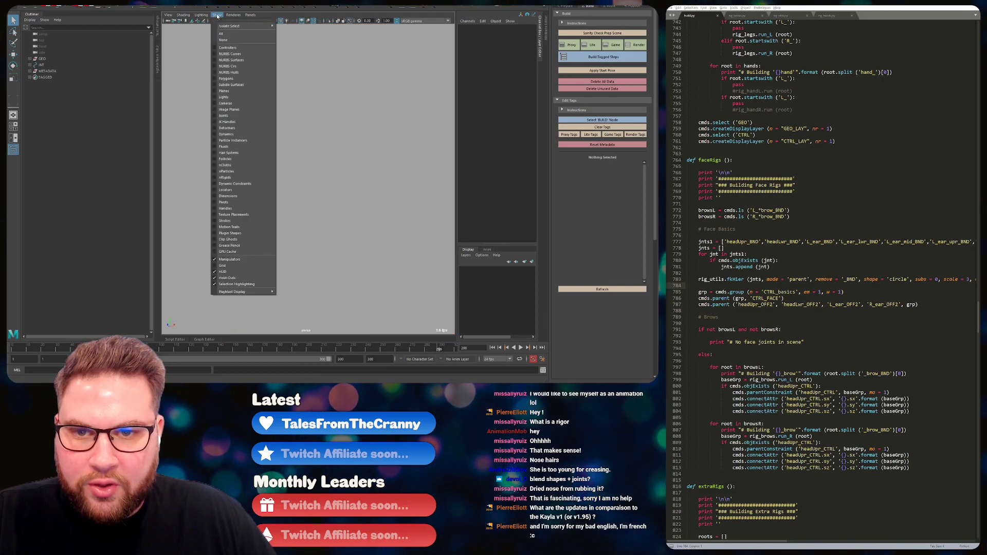
{"action": "left_click", "coordinate": [226, 78]}
{"action": "scroll", "coordinate": [272, 133], "scroll_direction": "up", "scroll_amount": 5}
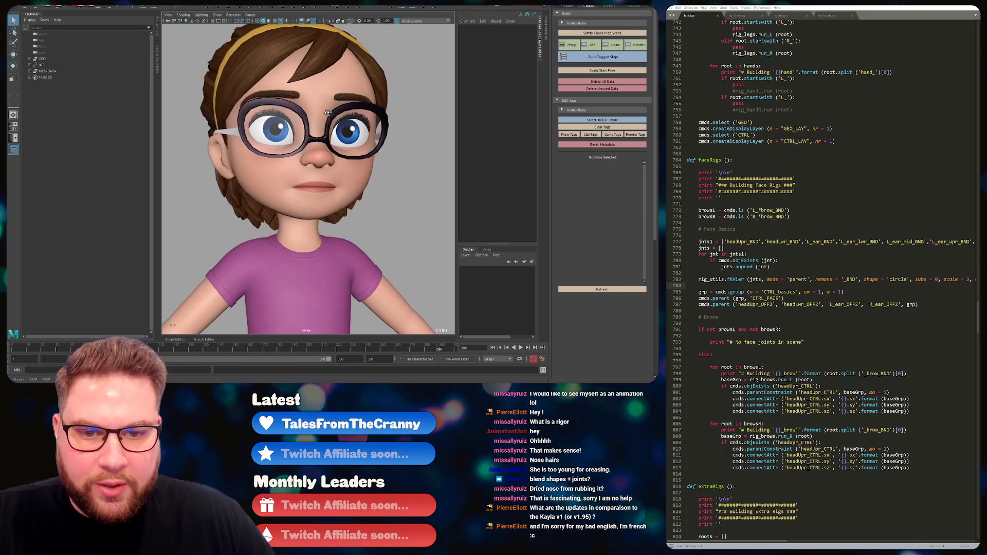
{"action": "mouse_move", "coordinate": [308, 136]}
{"action": "left_mouse_down", "text": "alt"}
{"action": "mouse_move", "coordinate": [329, 140]}
{"action": "mouse_move", "coordinate": [309, 129]}
{"action": "left_mouse_up", "text": "alt"}
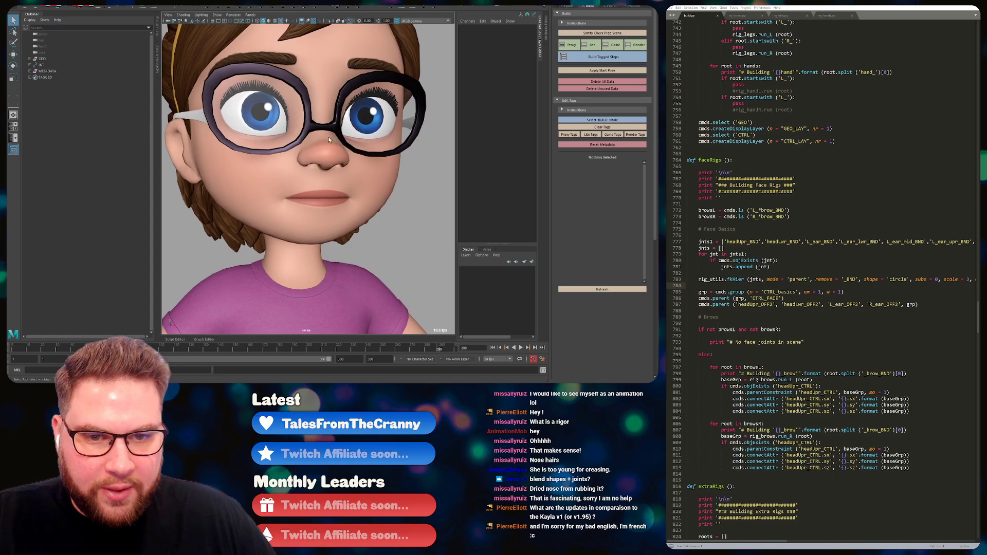
{"action": "scroll", "coordinate": [297, 120], "scroll_direction": "down", "scroll_amount": 5}
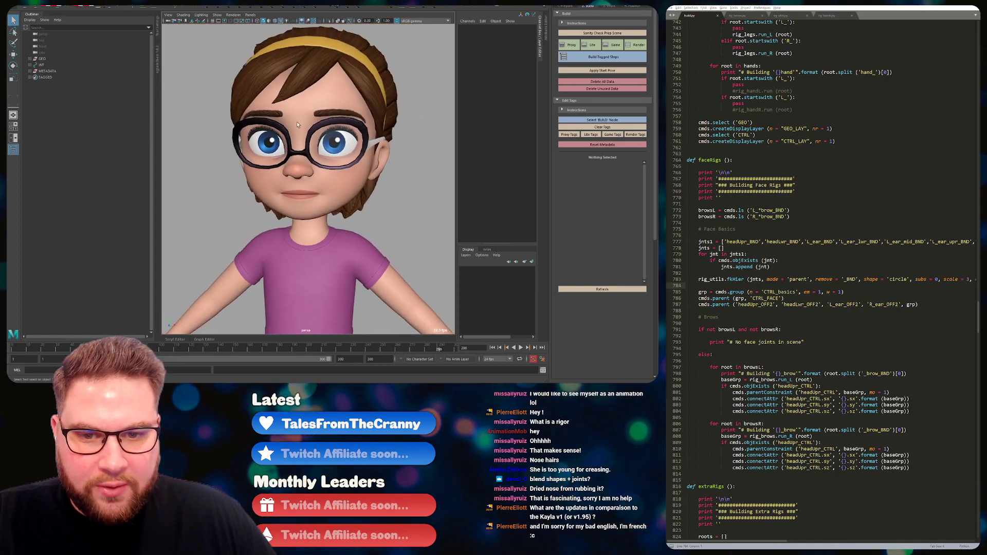
Start creating a file reference and look through the rigs folder inside the desktop's Resources folder.
{"action": "left_click", "coordinate": [19, 5]}
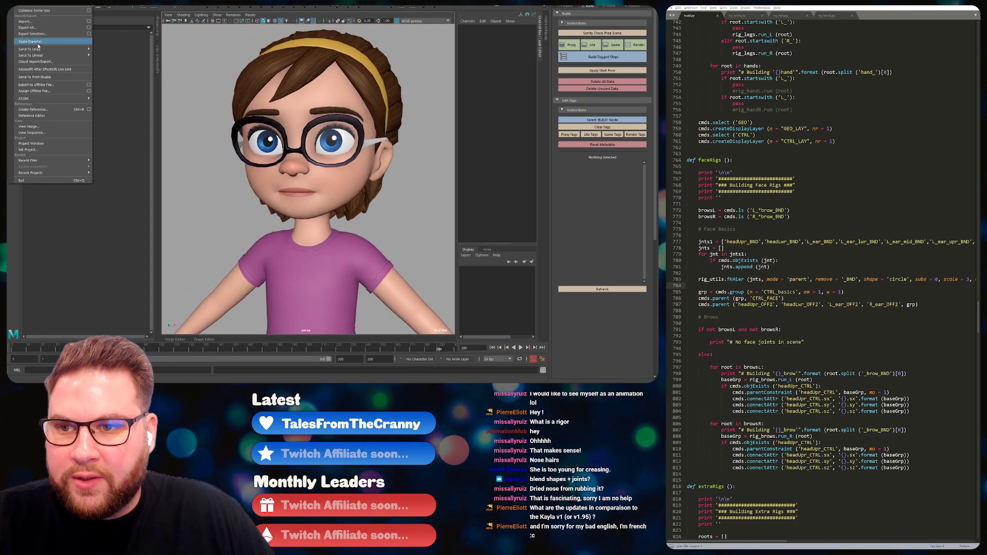
{"action": "left_click", "coordinate": [46, 112]}
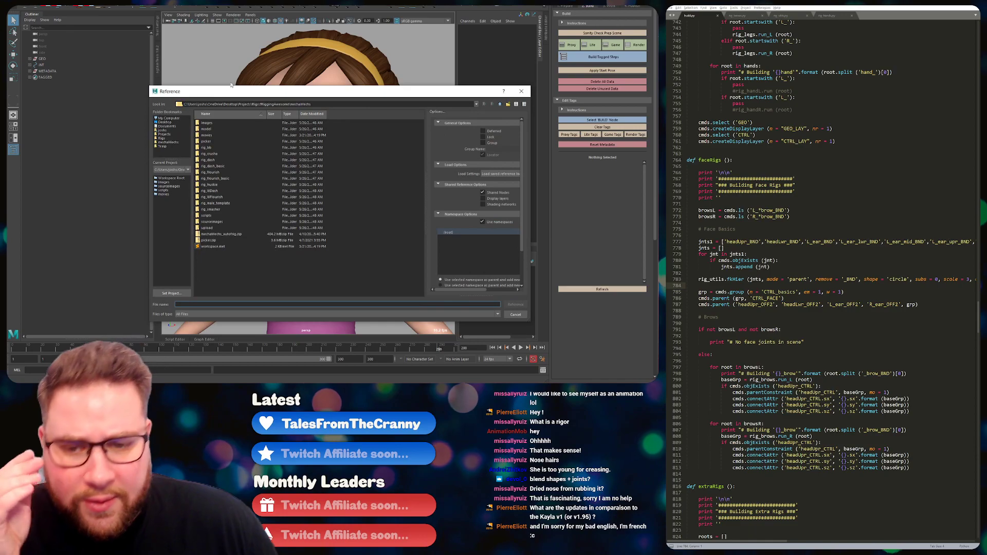
{"action": "left_click", "coordinate": [167, 131]}
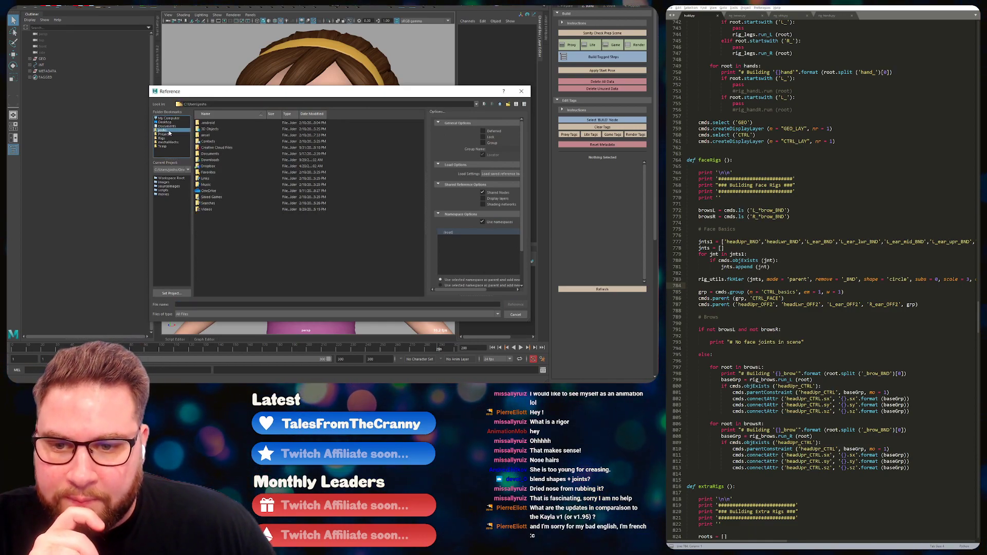
{"action": "left_click", "coordinate": [170, 123]}
{"action": "double_click", "coordinate": [212, 155]}
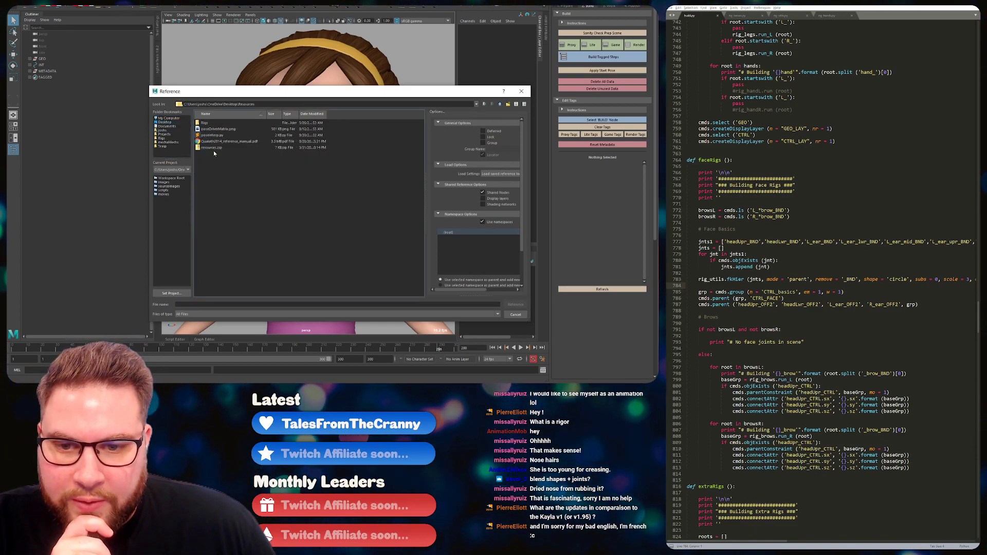
{"action": "double_click", "coordinate": [206, 123]}
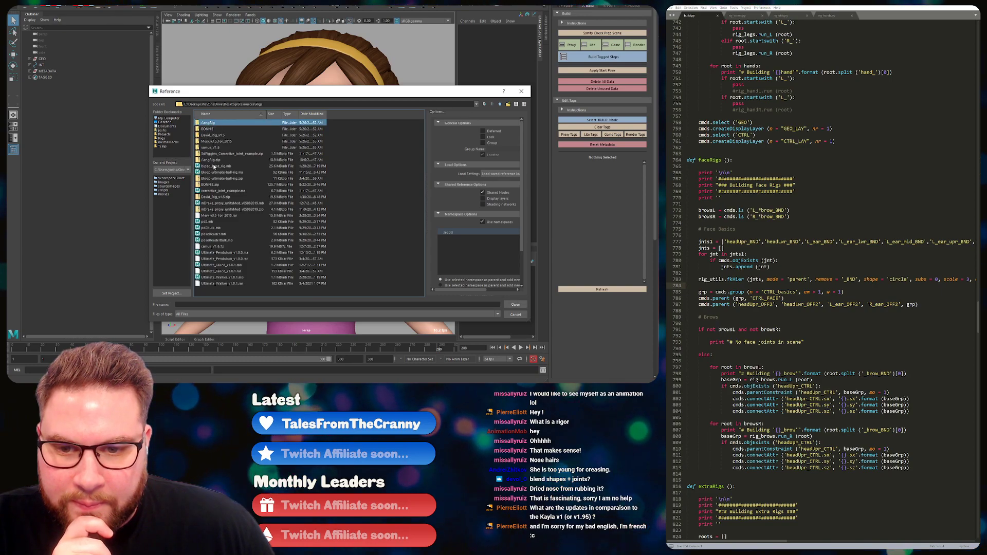
Browse from the Rigs bookmark to the kayla folder and open its work subfolder.
{"action": "left_click", "coordinate": [172, 139]}
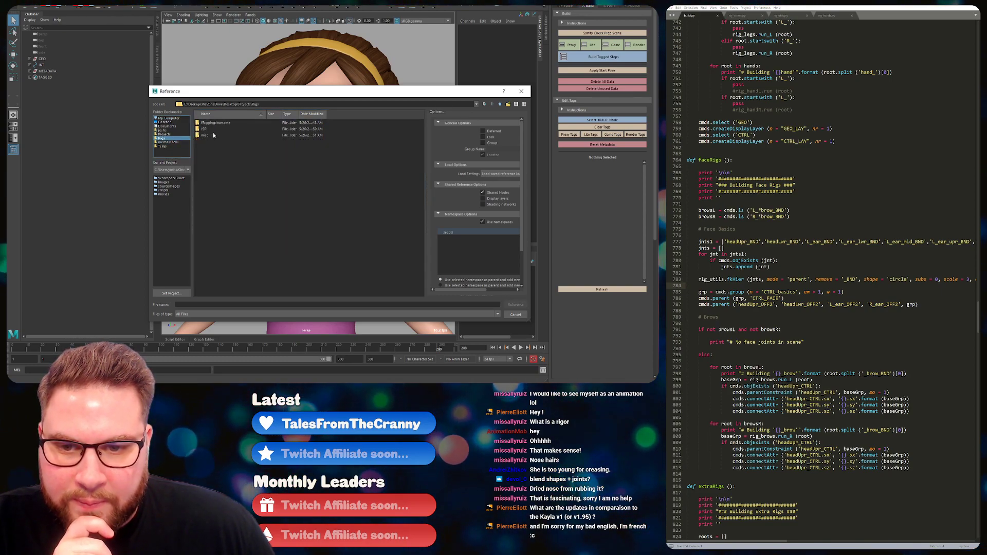
{"action": "double_click", "coordinate": [211, 129]}
{"action": "double_click", "coordinate": [212, 135]}
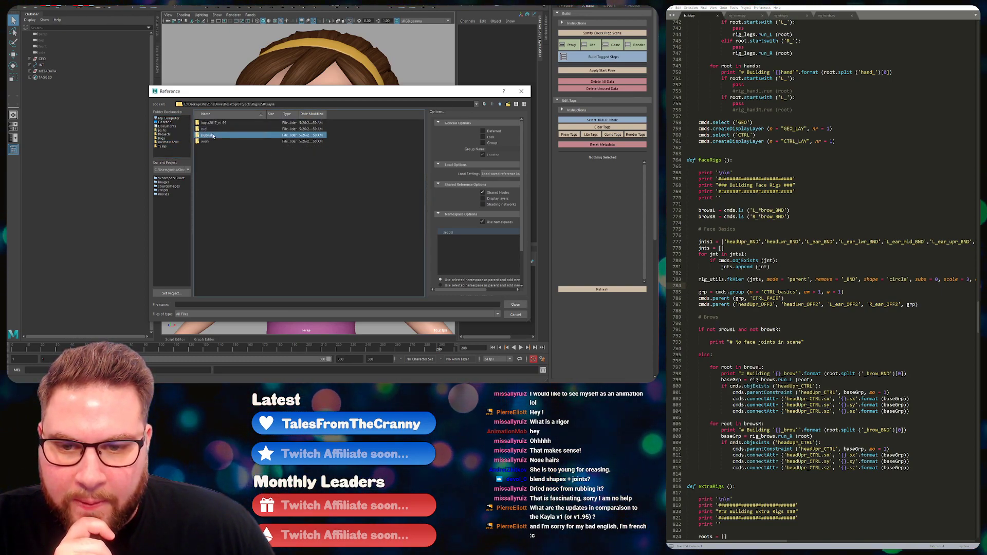
{"action": "double_click", "coordinate": [211, 136]}
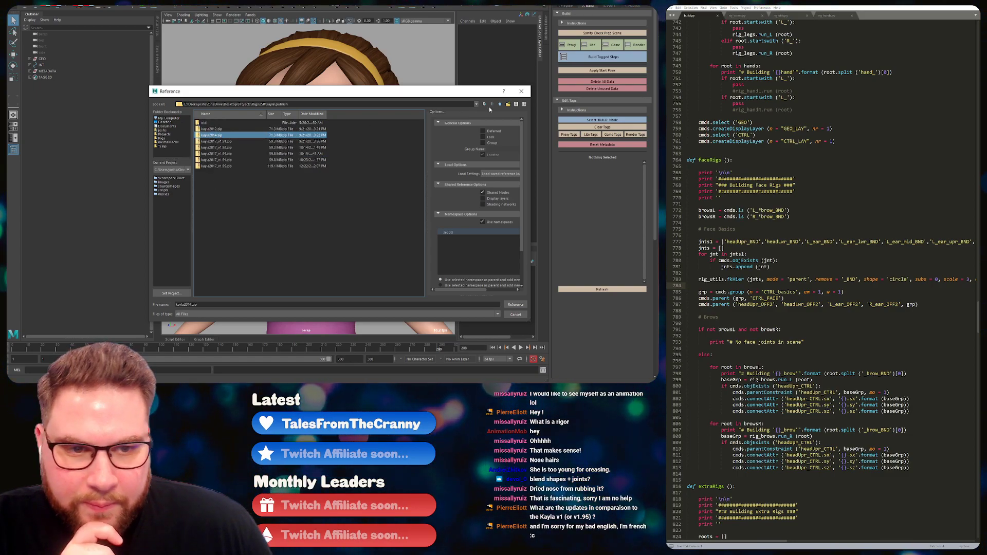
{"action": "left_click", "coordinate": [492, 104]}
{"action": "double_click", "coordinate": [210, 141]}
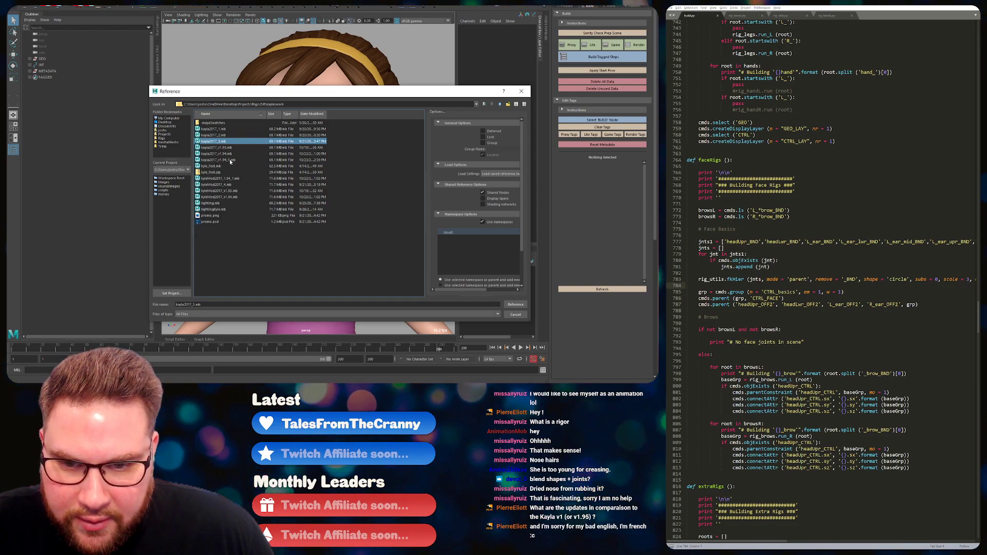
Sort the files by date modified and reference kayla2017_1.mb into the scene.
{"action": "left_click", "coordinate": [318, 114]}
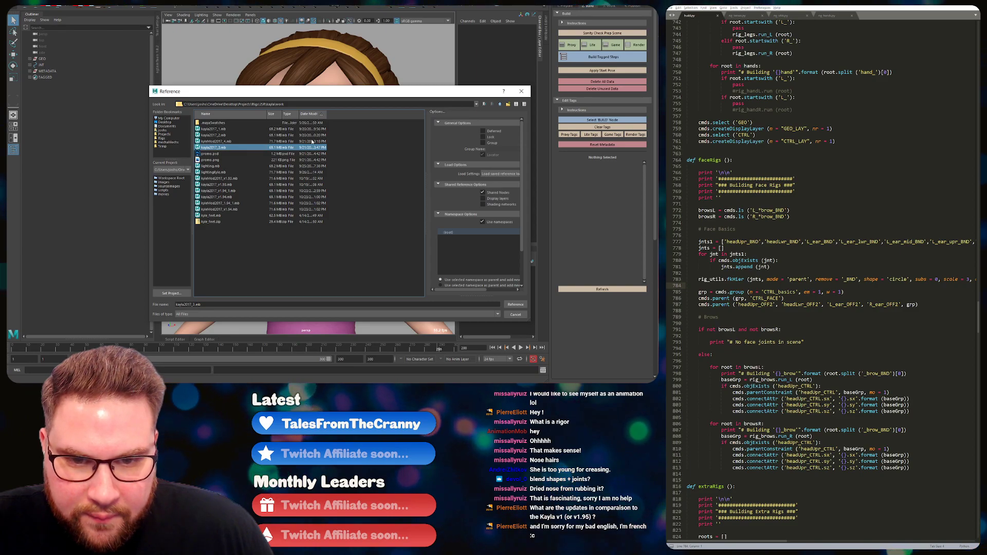
{"action": "left_click", "coordinate": [225, 129]}
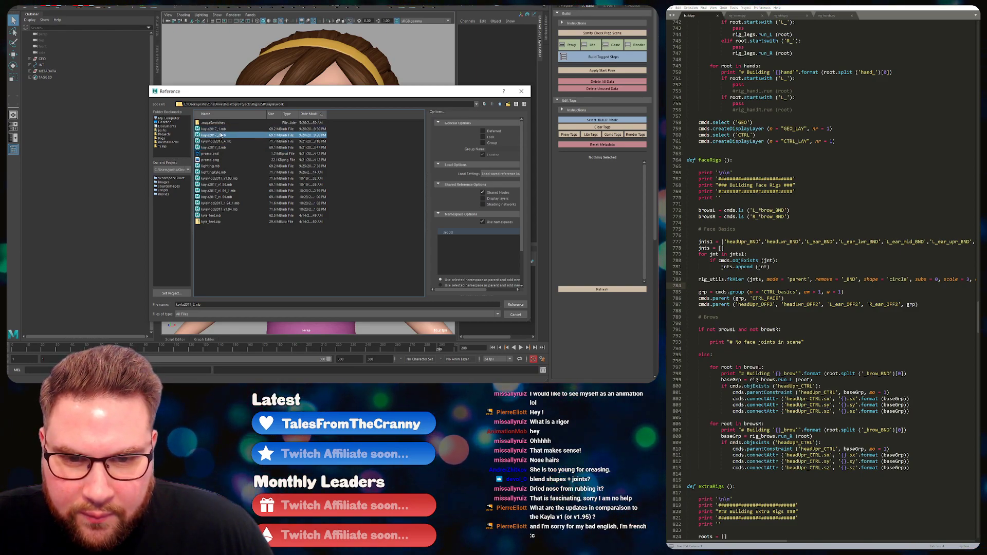
{"action": "left_click", "coordinate": [223, 135]}
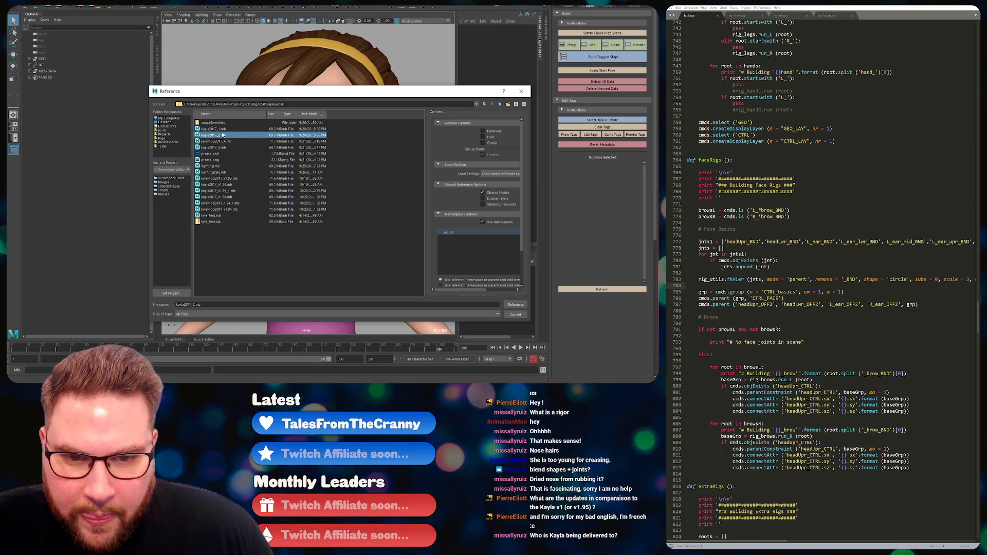
{"action": "left_click", "coordinate": [229, 129]}
{"action": "left_click", "coordinate": [516, 305]}
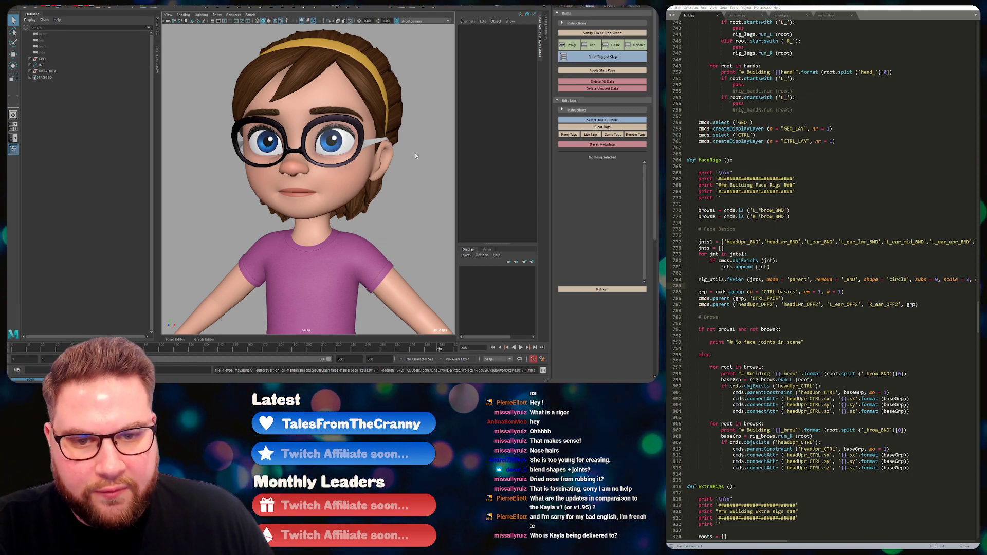
Turn on textured shading and display NURBS curves in the viewport to show the referenced rig's controls.
{"action": "key", "text": "6"}
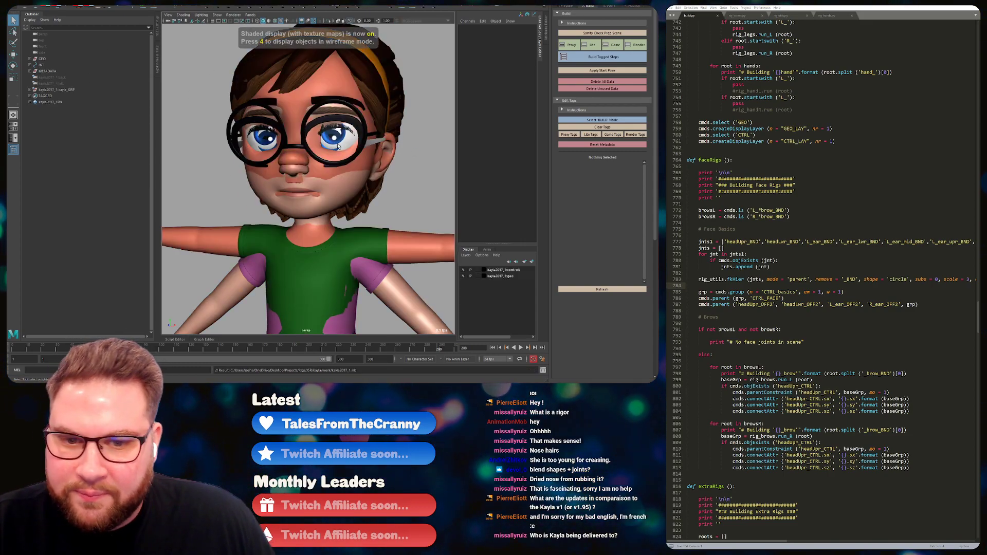
{"action": "scroll", "coordinate": [338, 145], "scroll_direction": "down", "scroll_amount": 5}
{"action": "left_click", "coordinate": [217, 15]}
{"action": "left_click", "coordinate": [229, 54]}
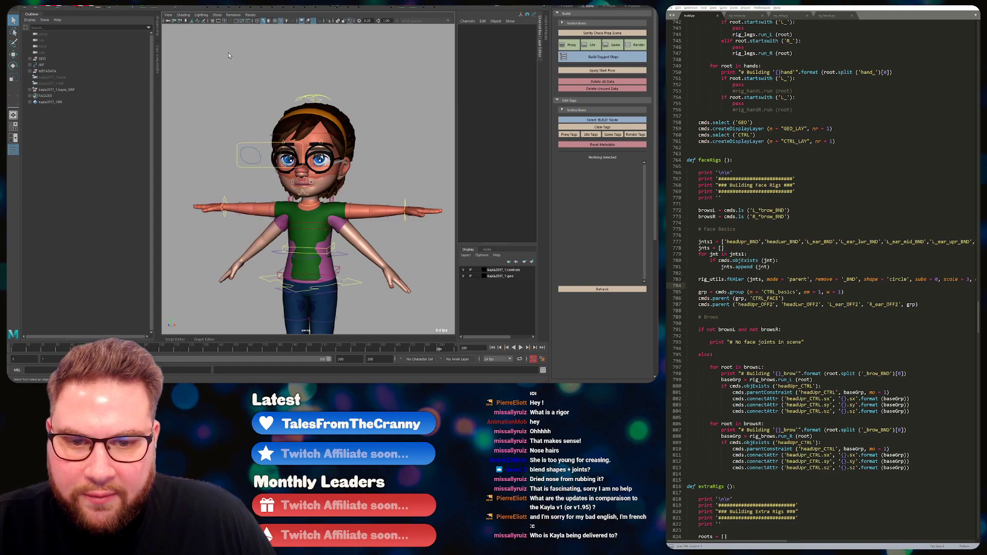
{"action": "scroll", "coordinate": [230, 55], "scroll_direction": "down", "scroll_amount": 3}
{"action": "left_click_drag", "start_coordinate": [242, 113], "coordinate": [245, 180], "text": "alt"}
Try moving the referenced rig by the control at its feet, and undo the move.
{"action": "left_click", "coordinate": [334, 303]}
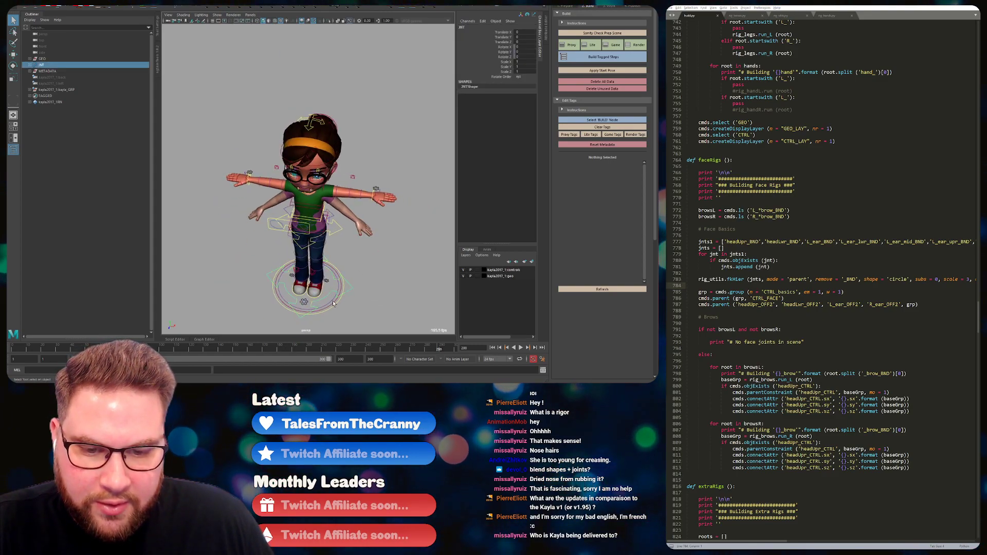
{"action": "key", "text": "w"}
{"action": "left_click_drag", "start_coordinate": [346, 291], "coordinate": [278, 266]}
{"action": "key", "text": "ctrl+z"}
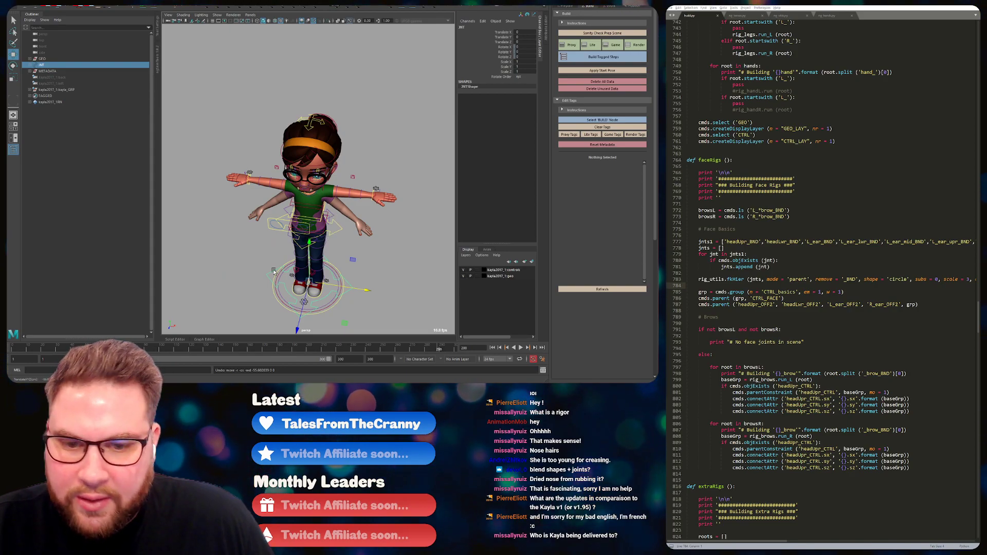
Move the referenced rig sideways by the control at its feet so the two characters stand side by side.
{"action": "left_click", "coordinate": [355, 297]}
{"action": "left_click_drag", "start_coordinate": [355, 296], "coordinate": [291, 286]}
{"action": "left_click_drag", "start_coordinate": [291, 232], "coordinate": [313, 110], "text": "alt"}
{"action": "key", "text": "q"}
{"action": "left_click", "coordinate": [312, 110]}
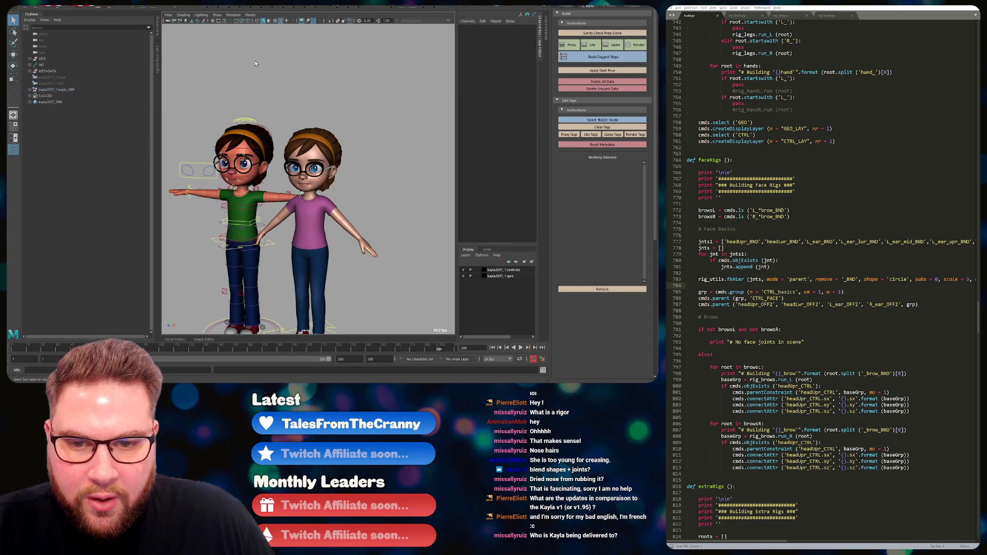
{"action": "middle_click_drag", "start_coordinate": [313, 110], "coordinate": [344, 106], "text": "alt"}
{"action": "right_click_drag", "start_coordinate": [345, 106], "coordinate": [396, 109], "text": "alt"}
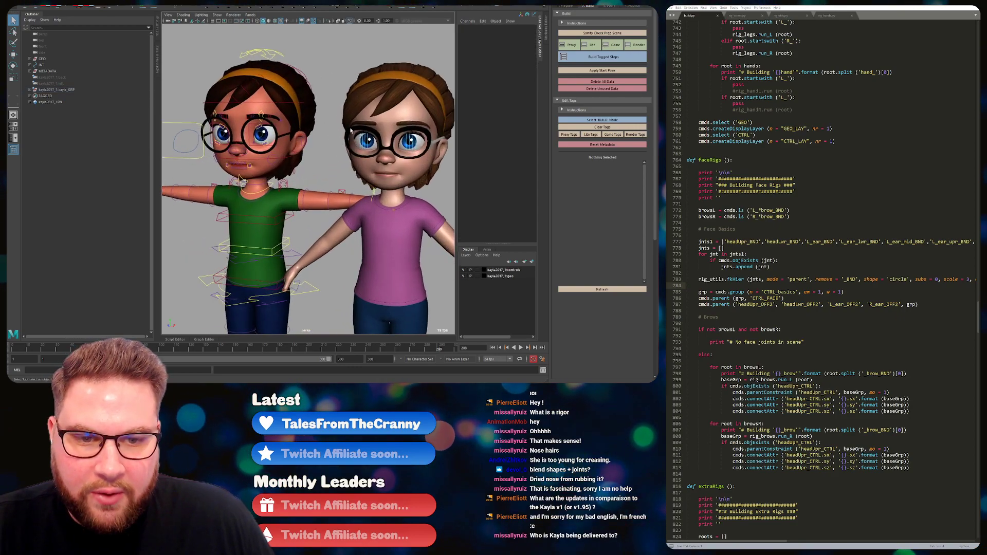
Enable color management in the Preferences for the viewport display.
{"action": "left_click", "coordinate": [233, 14]}
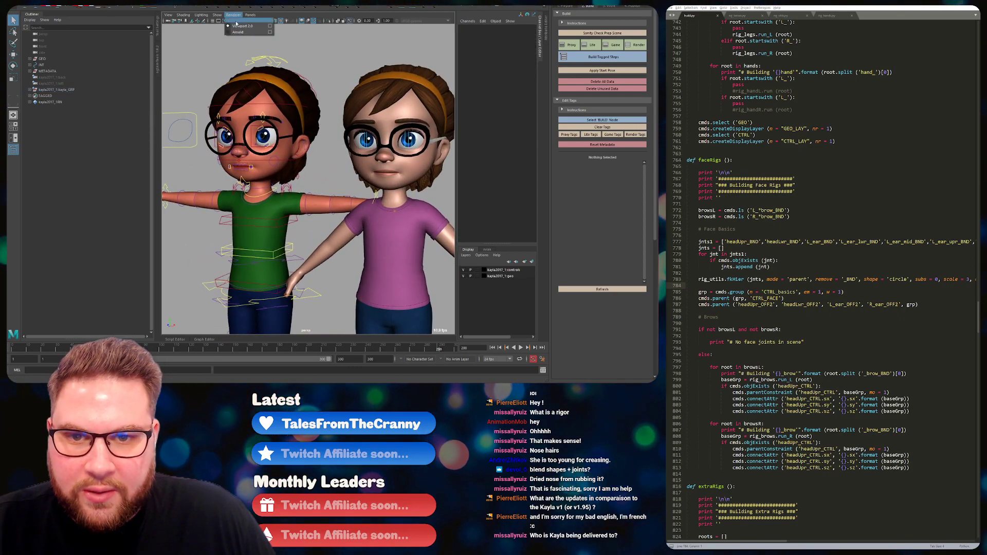
{"action": "left_click", "coordinate": [302, 35]}
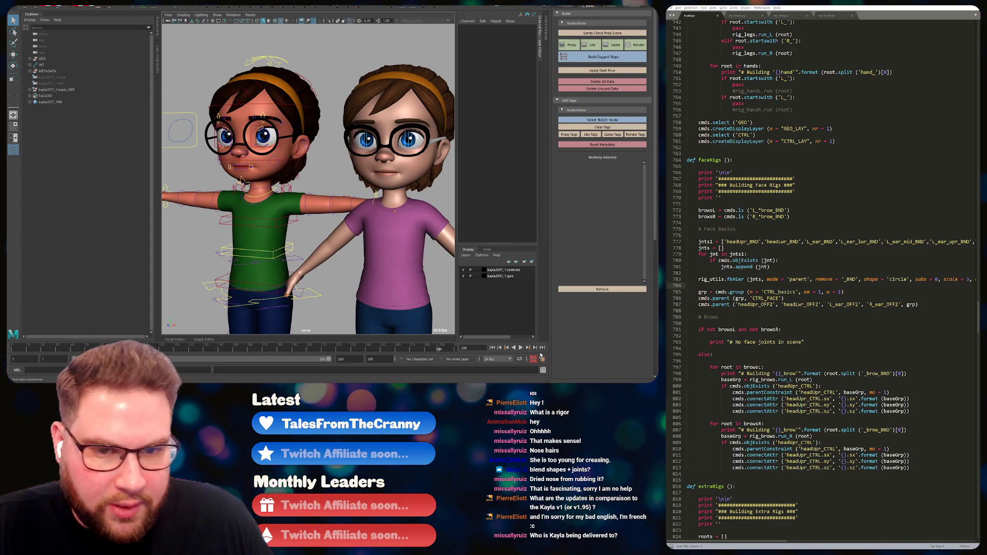
{"action": "left_click", "coordinate": [541, 359]}
{"action": "left_click", "coordinate": [396, 136]}
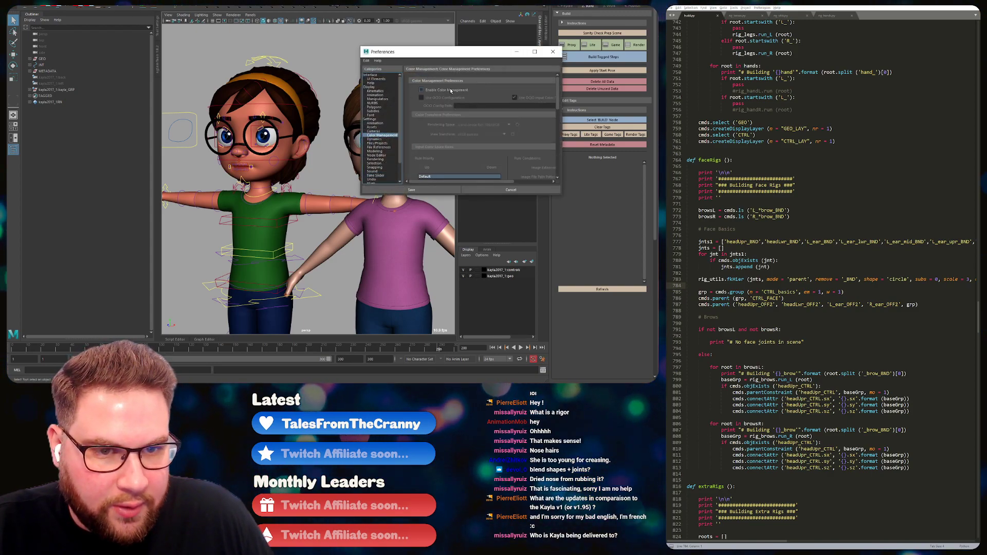
{"action": "left_click", "coordinate": [553, 52]}
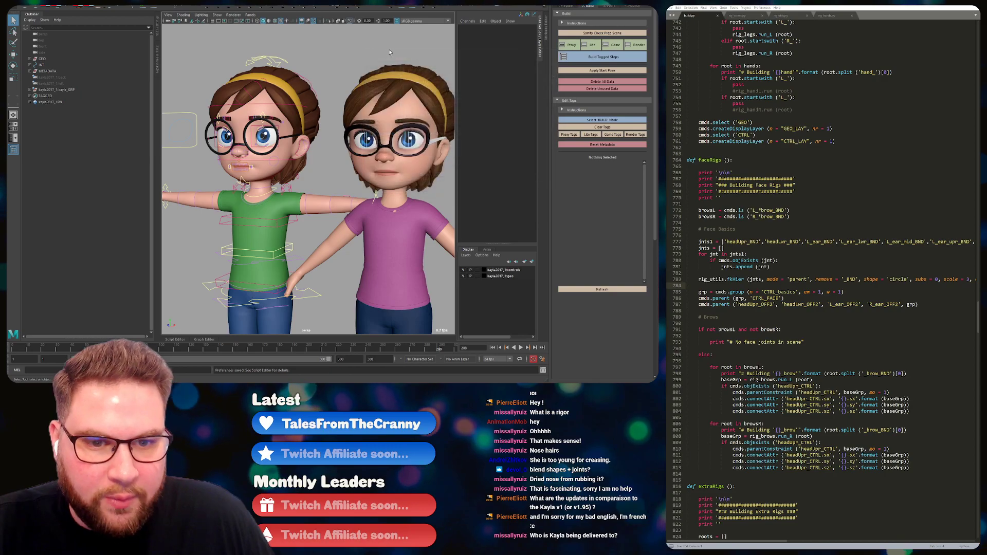
Hide all object types in the viewport and display only polygons, so both characters show without their controls.
{"action": "left_click_drag", "start_coordinate": [288, 83], "coordinate": [250, 33], "text": "alt"}
{"action": "left_click", "coordinate": [217, 15]}
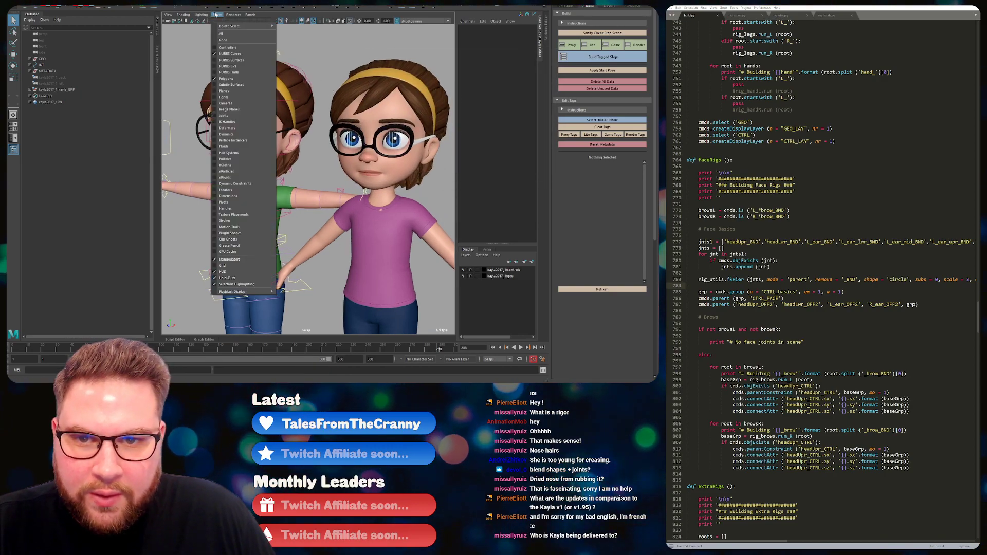
{"action": "left_click", "coordinate": [223, 40]}
{"action": "left_click", "coordinate": [217, 15]}
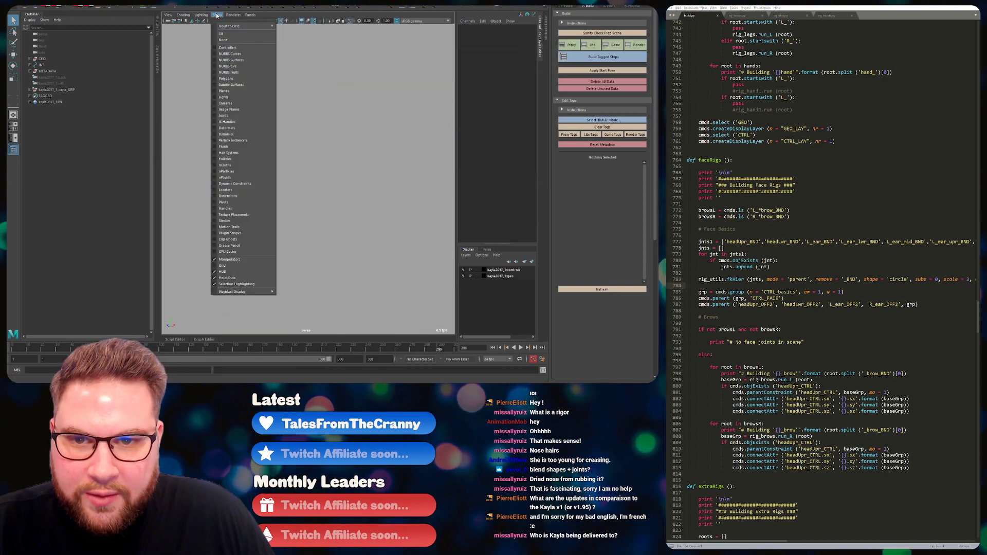
{"action": "left_click", "coordinate": [226, 78]}
{"action": "left_click_drag", "start_coordinate": [311, 119], "coordinate": [307, 149], "text": "alt"}
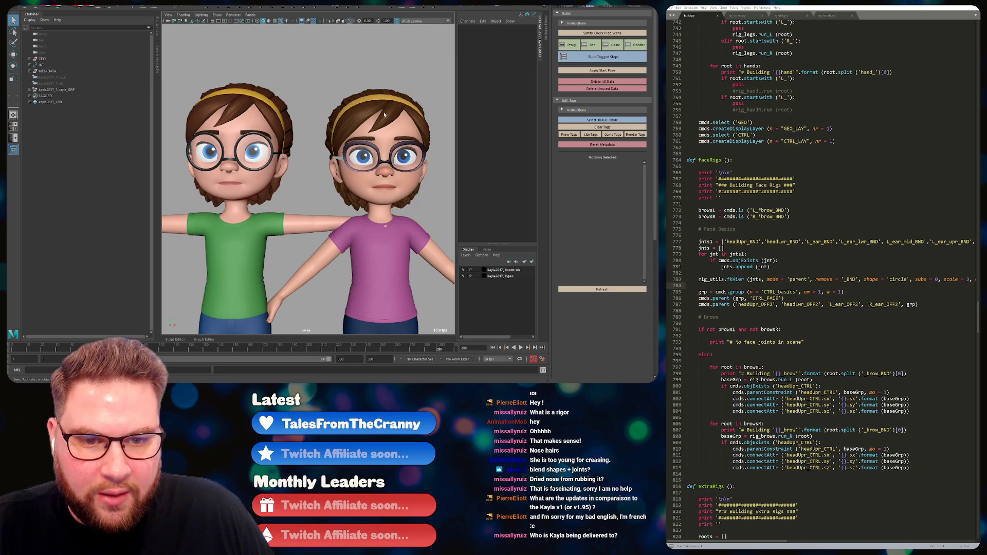
Hide the Channel Box to widen the viewport and compare the two characters' faces up close.
{"action": "left_click", "coordinate": [540, 38]}
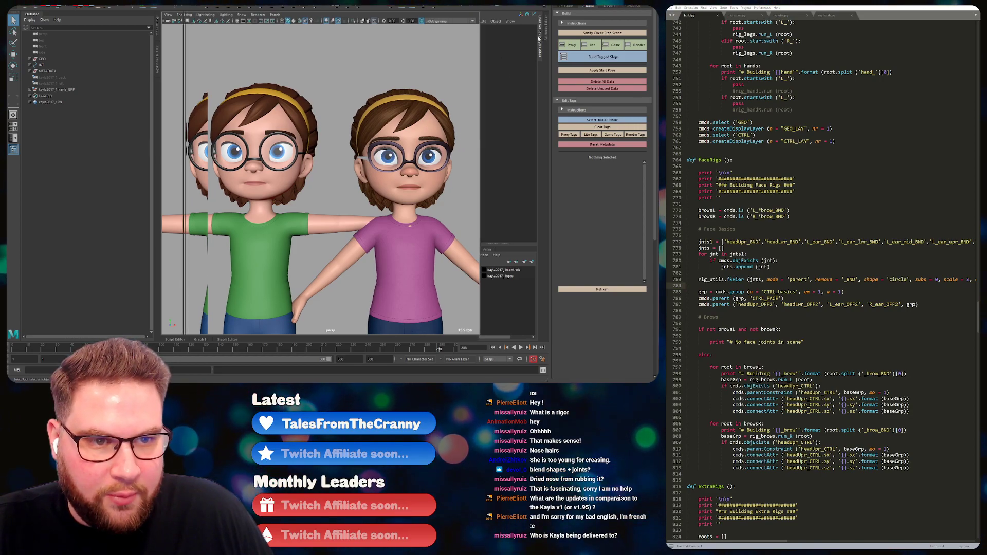
{"action": "left_click_drag", "start_coordinate": [325, 140], "coordinate": [356, 136], "text": "alt"}
{"action": "left_click_drag", "start_coordinate": [383, 157], "coordinate": [301, 139], "text": "alt"}
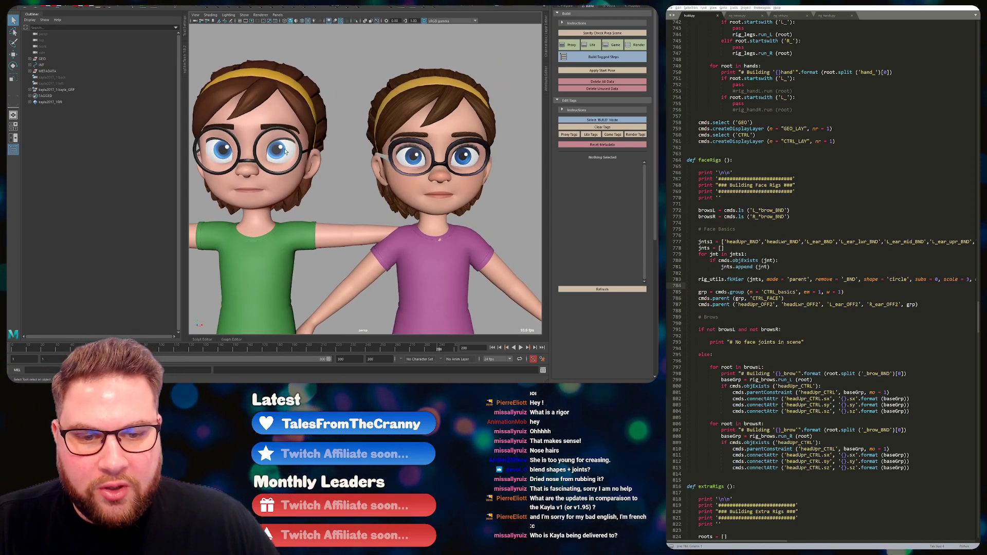
{"action": "left_click_drag", "start_coordinate": [509, 156], "coordinate": [346, 135], "text": "alt"}
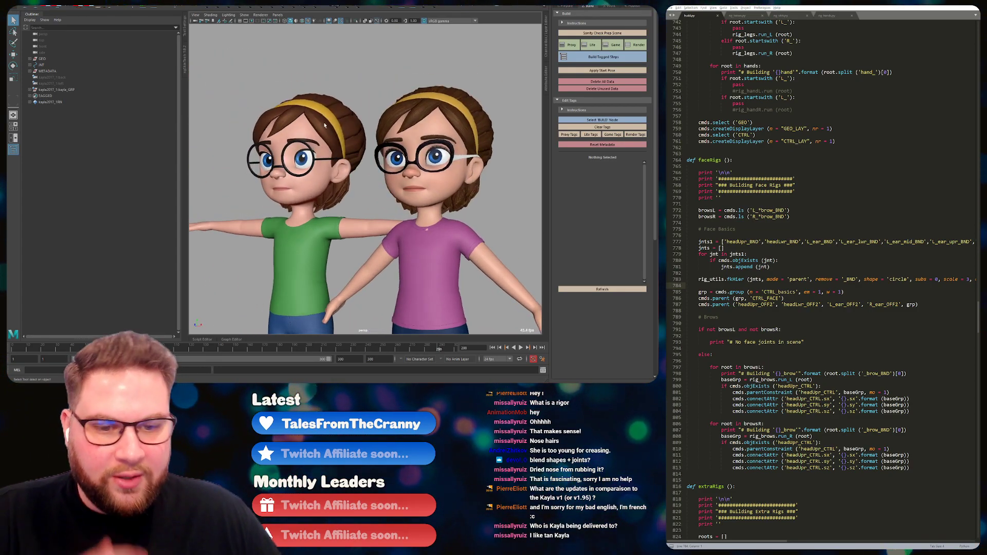
{"action": "right_click_drag", "start_coordinate": [346, 134], "coordinate": [417, 154], "text": "alt"}
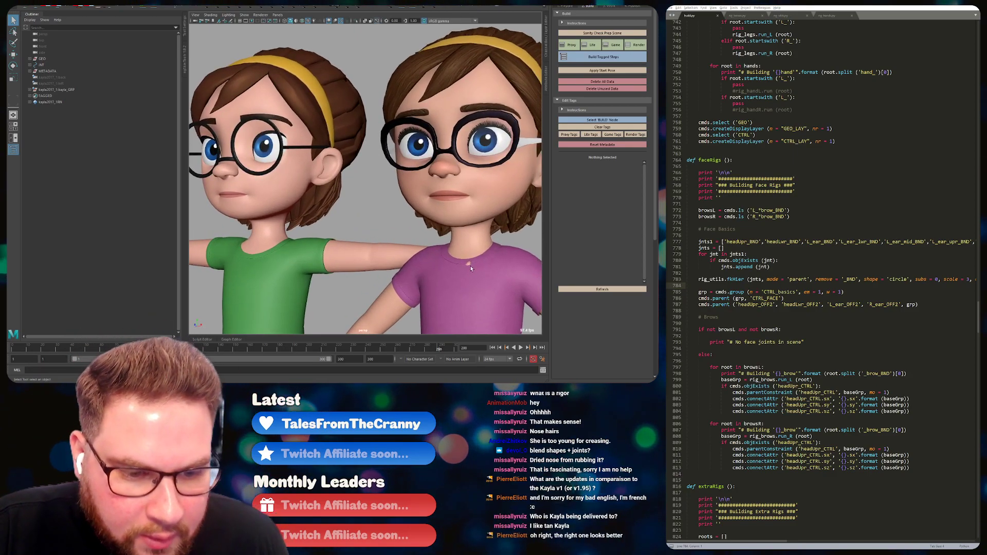
Select the meshes at the purple-shirted character's neckline to inspect the wireframe, and clear the selection.
{"action": "left_click", "coordinate": [476, 261]}
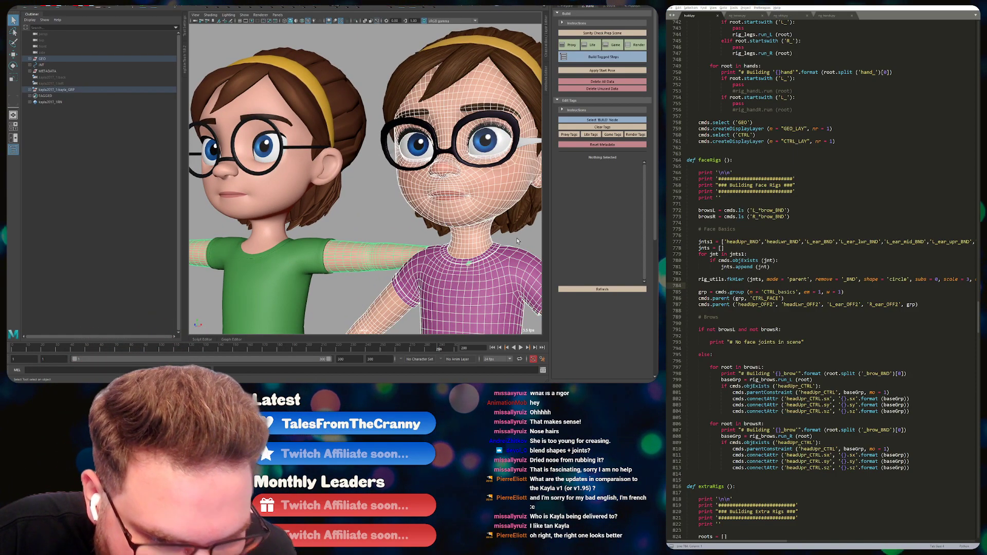
{"action": "left_click", "coordinate": [384, 162]}
{"action": "right_click_drag", "start_coordinate": [385, 163], "coordinate": [380, 111], "text": "alt"}
{"action": "left_click_drag", "start_coordinate": [312, 174], "coordinate": [382, 239], "text": "alt"}
{"action": "right_click_drag", "start_coordinate": [382, 239], "coordinate": [389, 159], "text": "alt"}
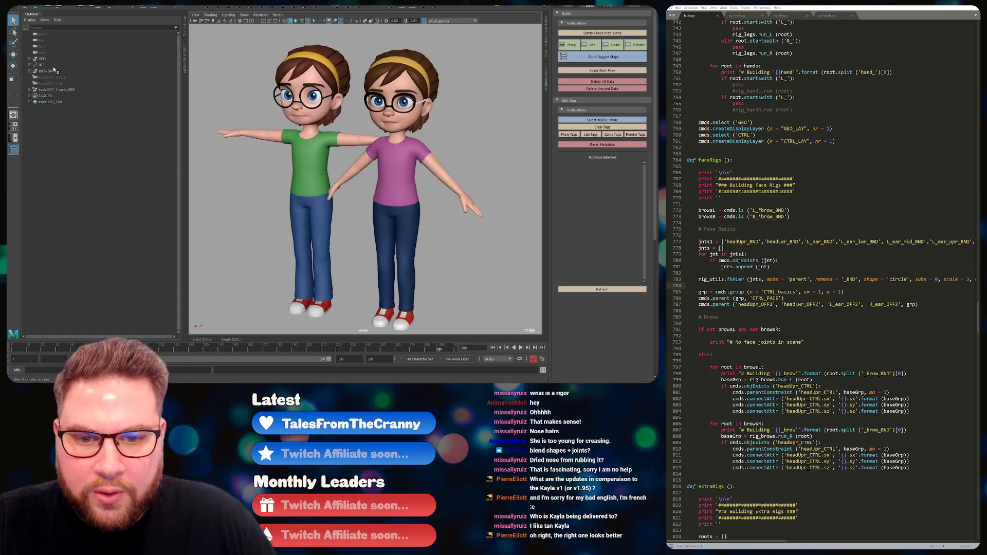
Expand GEO, GEO_RENDER and GEO_MAIN in the Outliner down to the bottoms, glasses, shoes and tops groups under the clothes.
{"action": "left_click", "coordinate": [30, 58]}
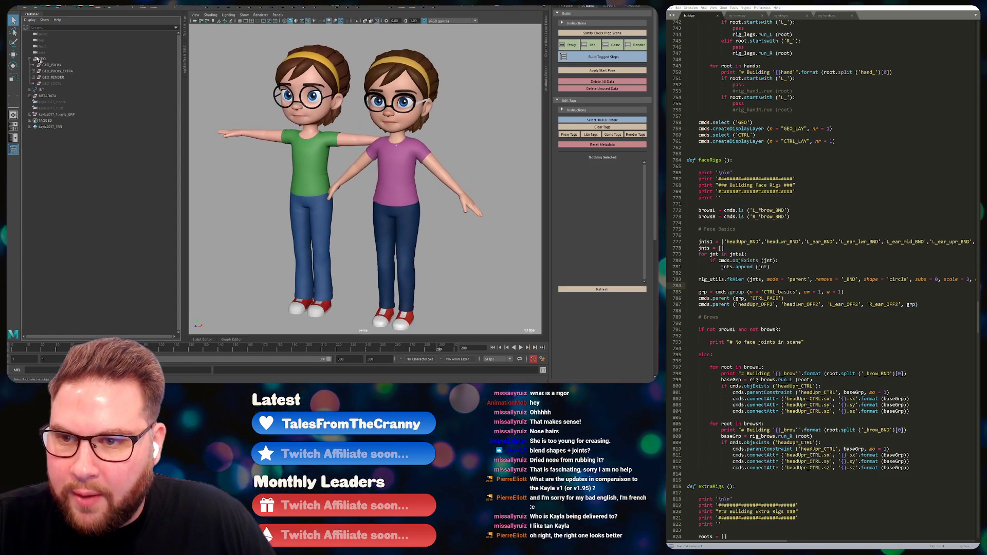
{"action": "left_click", "coordinate": [34, 77]}
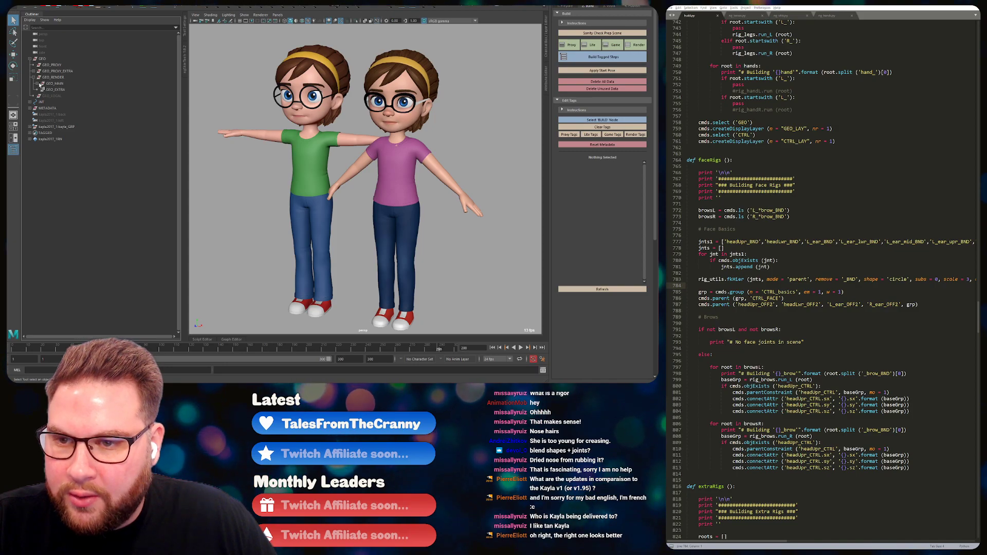
{"action": "left_click", "coordinate": [39, 84]}
{"action": "left_click", "coordinate": [41, 96]}
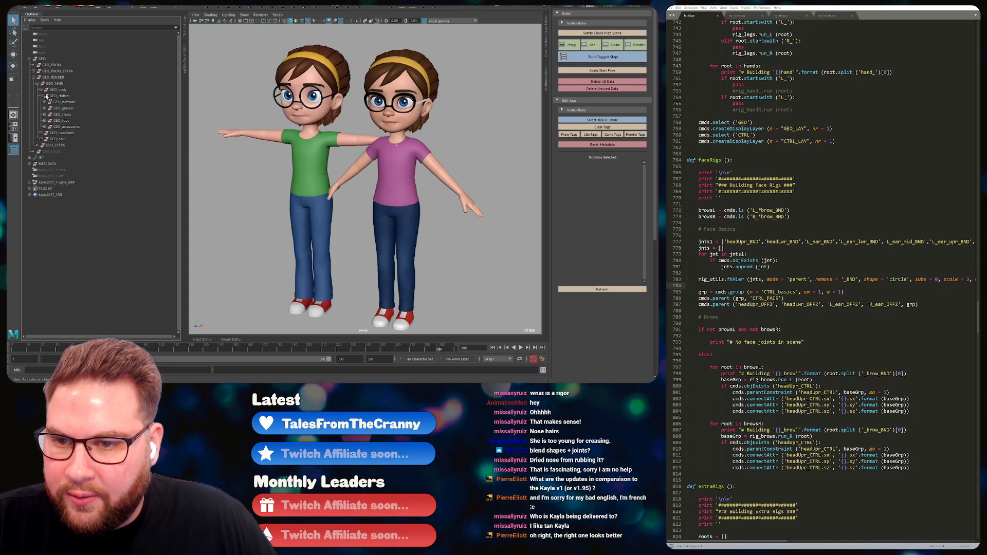
{"action": "left_click", "coordinate": [44, 102]}
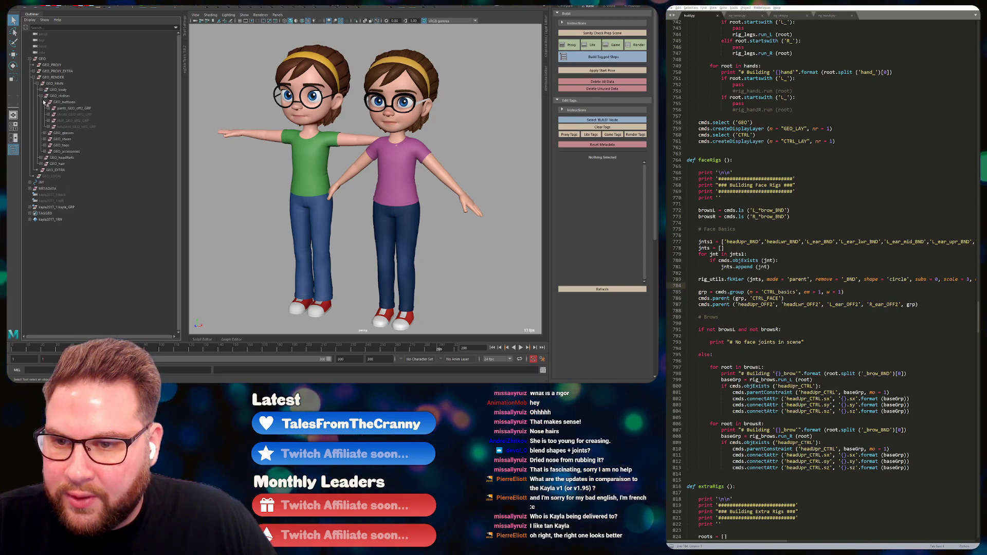
{"action": "left_click", "coordinate": [44, 133]}
{"action": "left_click", "coordinate": [45, 152]}
{"action": "left_click", "coordinate": [45, 169]}
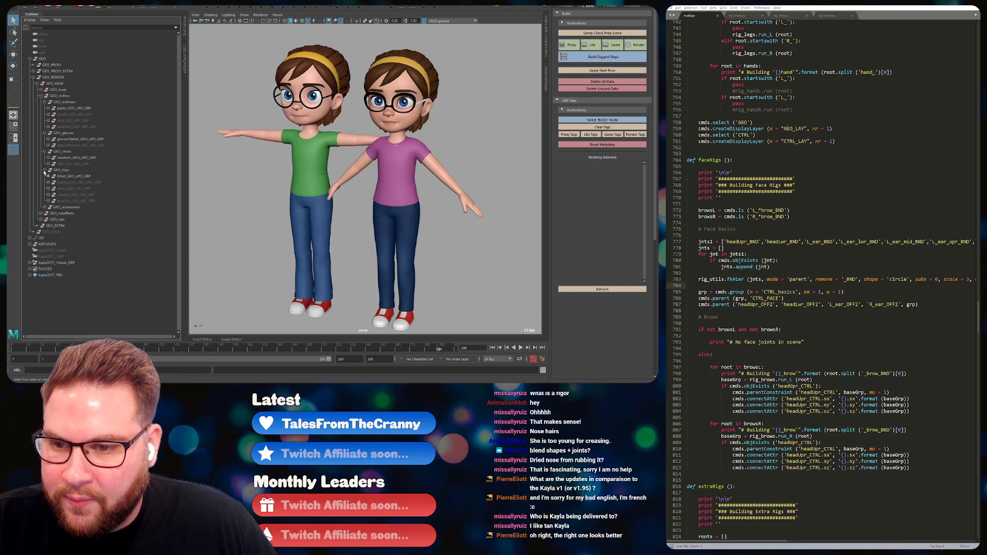
Compare the heads and upper bodies of the two characters from several angles.
{"action": "left_click_drag", "start_coordinate": [429, 123], "coordinate": [351, 155], "text": "alt"}
{"action": "scroll", "coordinate": [395, 116], "scroll_direction": "up", "scroll_amount": 4}
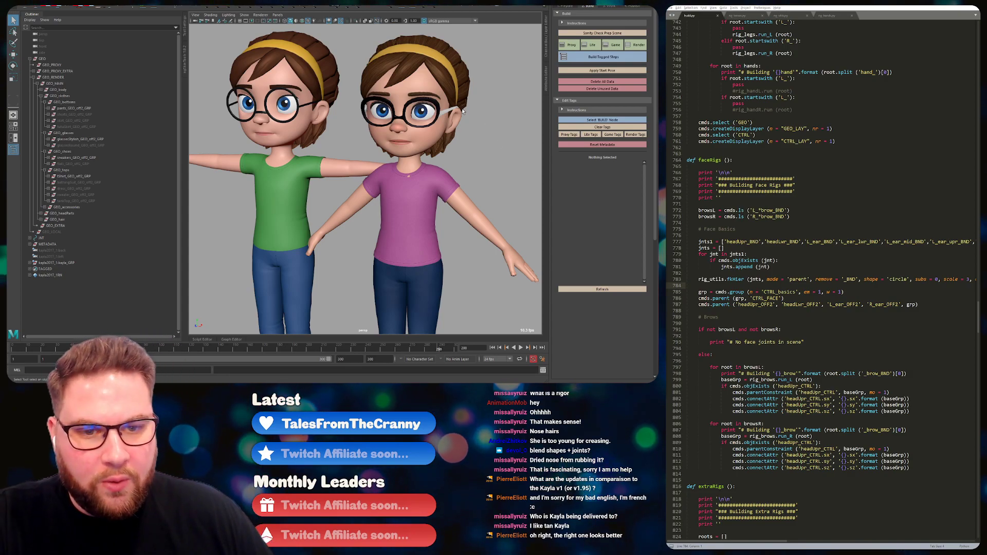
{"action": "left_click_drag", "start_coordinate": [372, 130], "coordinate": [372, 133], "text": "alt"}
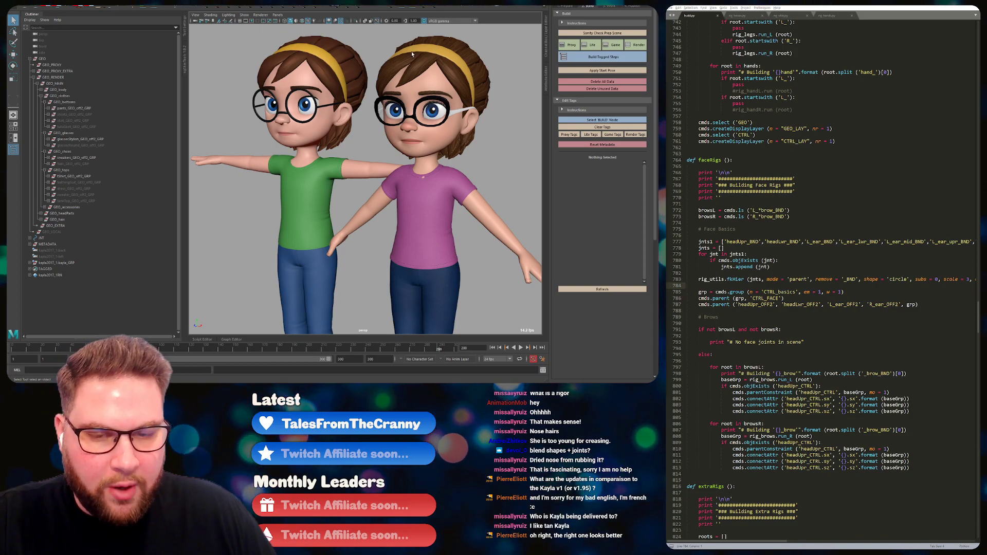
{"action": "left_click_drag", "start_coordinate": [349, 116], "coordinate": [341, 114], "text": "alt"}
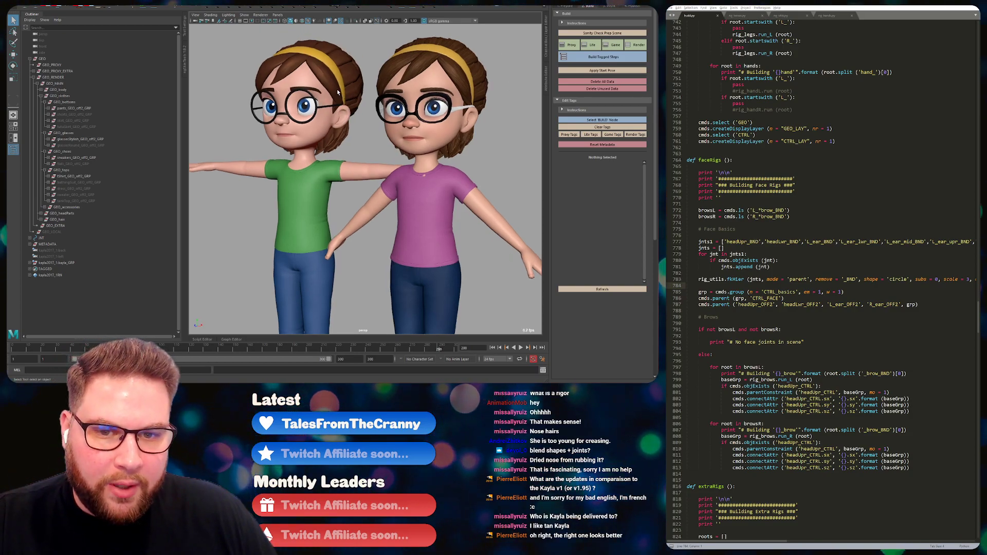
{"action": "right_click_drag", "start_coordinate": [365, 107], "coordinate": [307, 121], "text": "alt"}
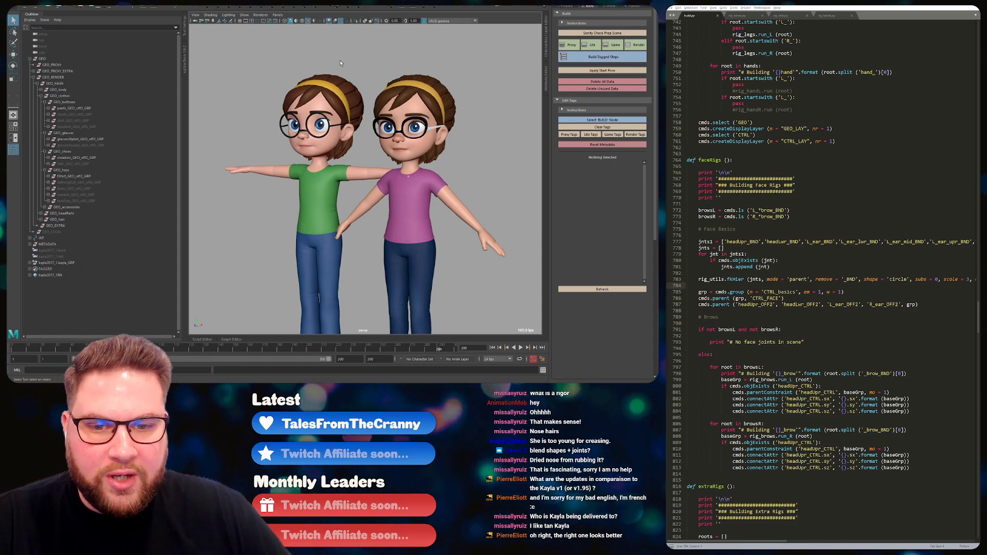
{"action": "right_click_drag", "start_coordinate": [371, 127], "coordinate": [415, 129], "text": "alt"}
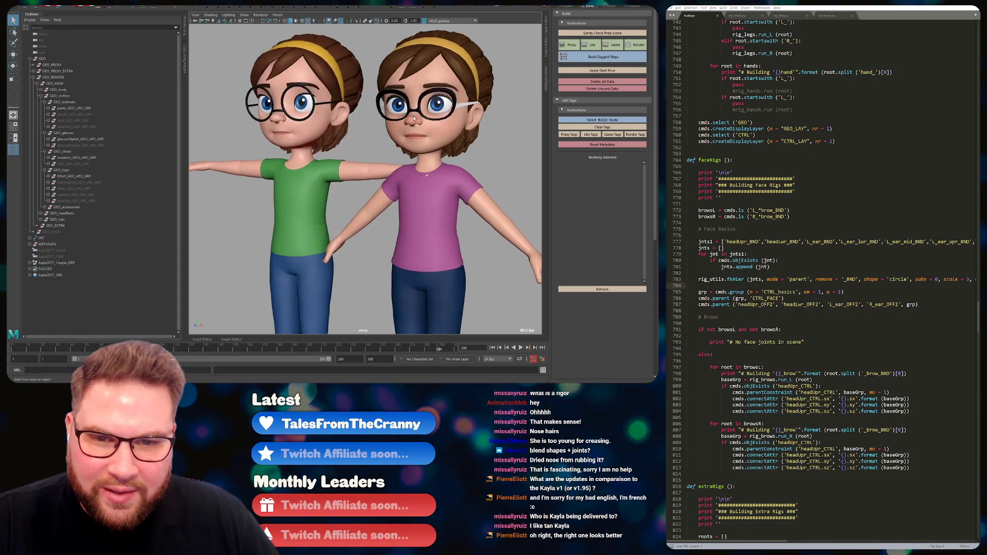
{"action": "middle_click_drag", "start_coordinate": [415, 128], "coordinate": [414, 151], "text": "alt"}
Display the rig controllers in the viewport and frame the green-shirted character's face.
{"action": "left_click", "coordinate": [244, 15]}
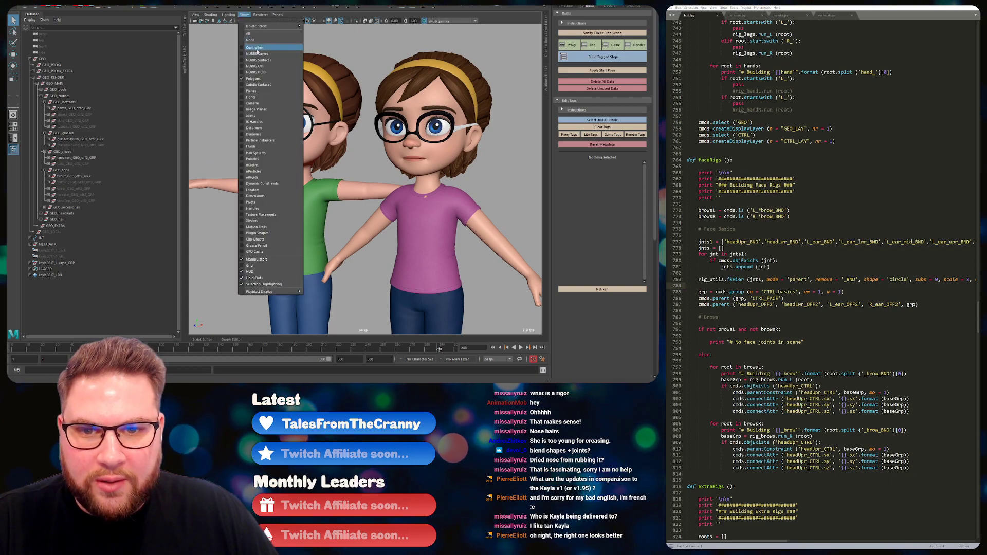
{"action": "left_click", "coordinate": [253, 49]}
{"action": "right_click_drag", "start_coordinate": [261, 94], "coordinate": [304, 99], "text": "alt"}
{"action": "left_click_drag", "start_coordinate": [305, 99], "coordinate": [292, 170], "text": "alt"}
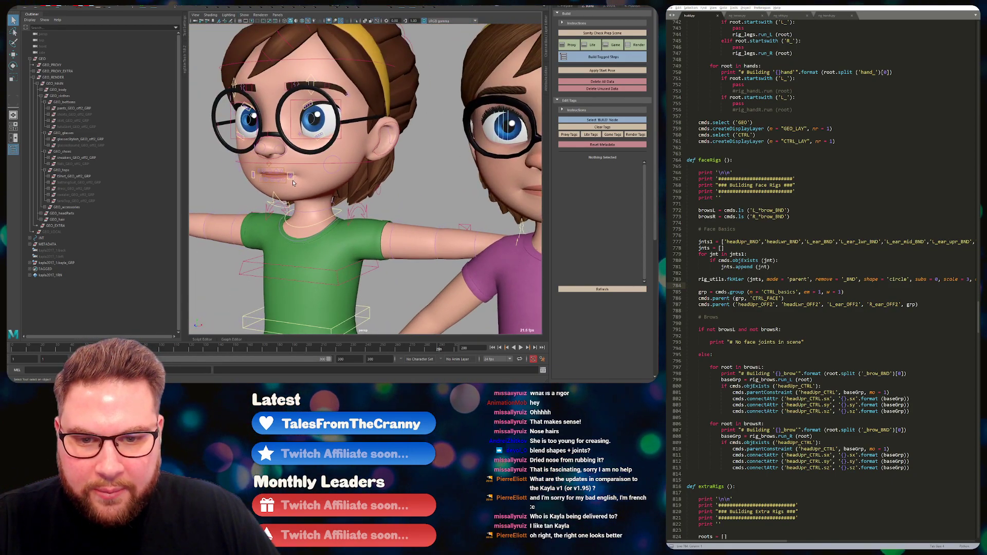
Try moving the mouth corner control on the green-shirted character, undo the move and clear the selection.
{"action": "left_click", "coordinate": [293, 182]}
{"action": "key", "text": "w"}
{"action": "left_click_drag", "start_coordinate": [354, 175], "coordinate": [333, 160]}
{"action": "key", "text": "ctrl+z"}
{"action": "key", "text": "ctrl+z"}
{"action": "key", "text": "q"}
{"action": "left_click", "coordinate": [419, 176]}
Examine the full bodies and rig controls of both characters side by side.
{"action": "right_click_drag", "start_coordinate": [419, 177], "coordinate": [385, 202], "text": "alt"}
{"action": "middle_click_drag", "start_coordinate": [385, 202], "coordinate": [370, 168], "text": "alt"}
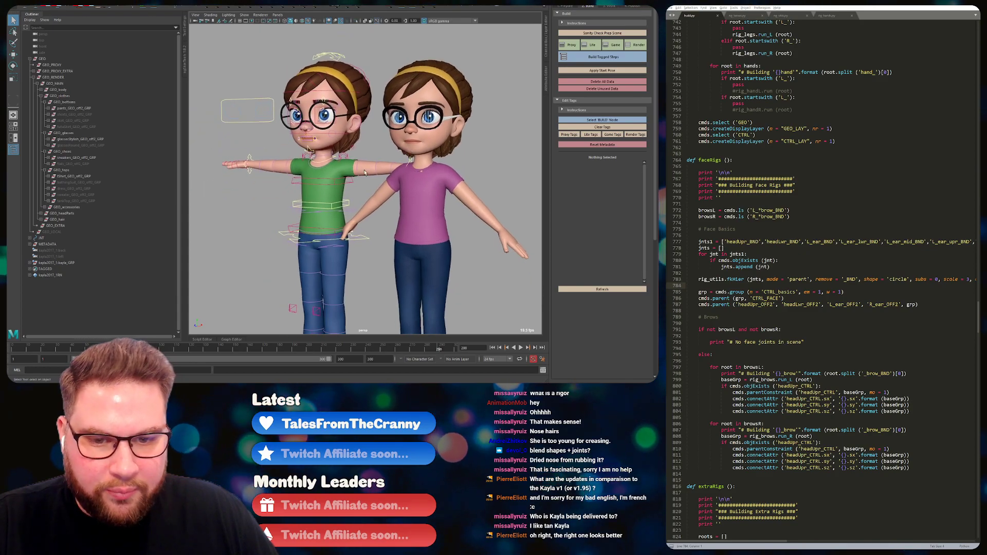
{"action": "left_click_drag", "start_coordinate": [381, 203], "coordinate": [387, 179], "text": "alt"}
{"action": "right_click_drag", "start_coordinate": [403, 154], "coordinate": [385, 165], "text": "alt"}
{"action": "left_click_drag", "start_coordinate": [386, 164], "coordinate": [398, 162], "text": "alt"}
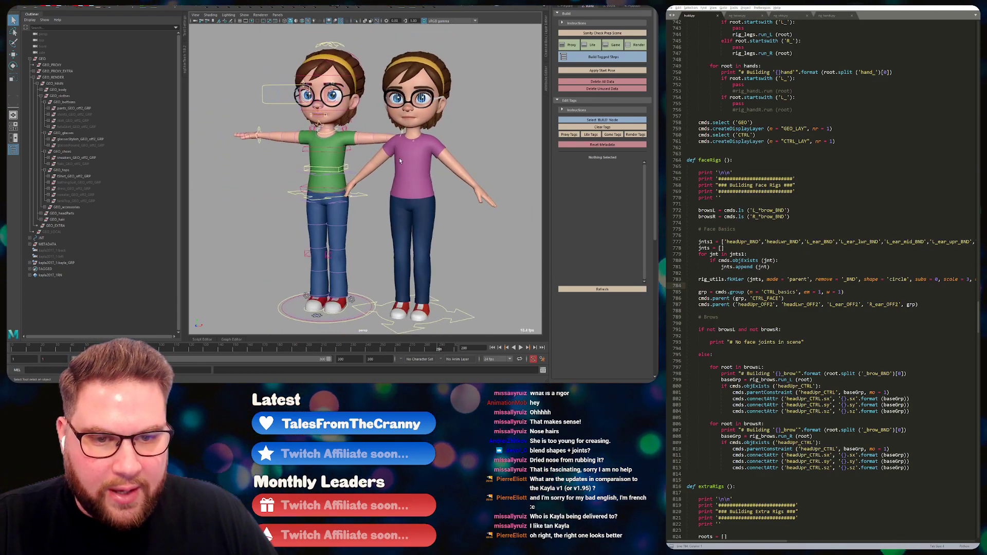
{"action": "middle_click_drag", "start_coordinate": [413, 146], "coordinate": [392, 154], "text": "alt"}
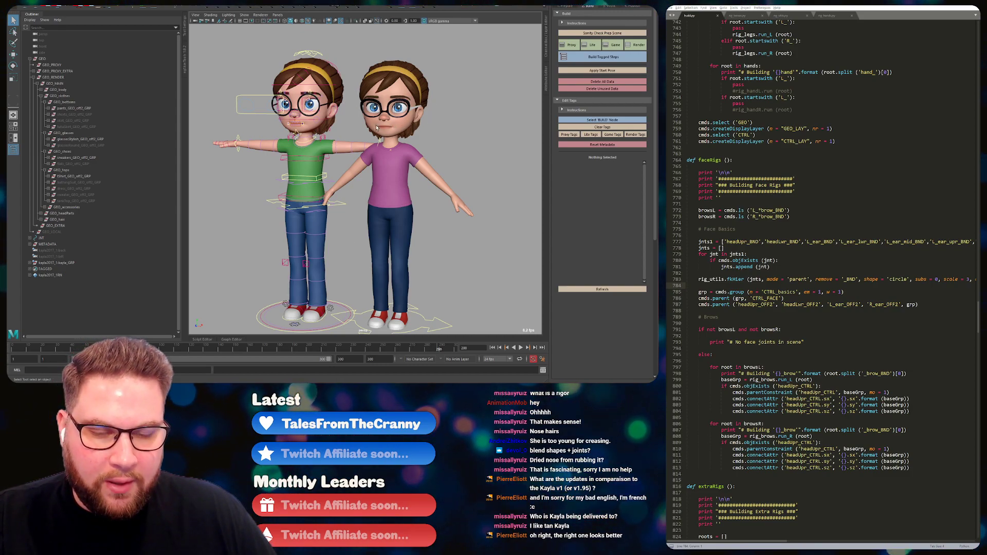
{"action": "middle_click_drag", "start_coordinate": [338, 134], "coordinate": [339, 135], "text": "alt"}
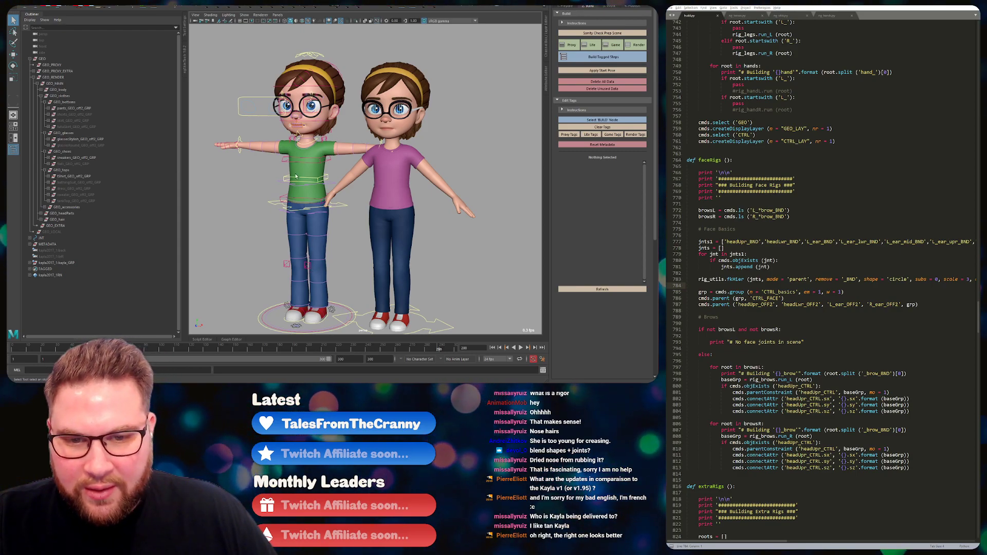
{"action": "right_click_drag", "start_coordinate": [313, 122], "coordinate": [342, 104], "text": "alt"}
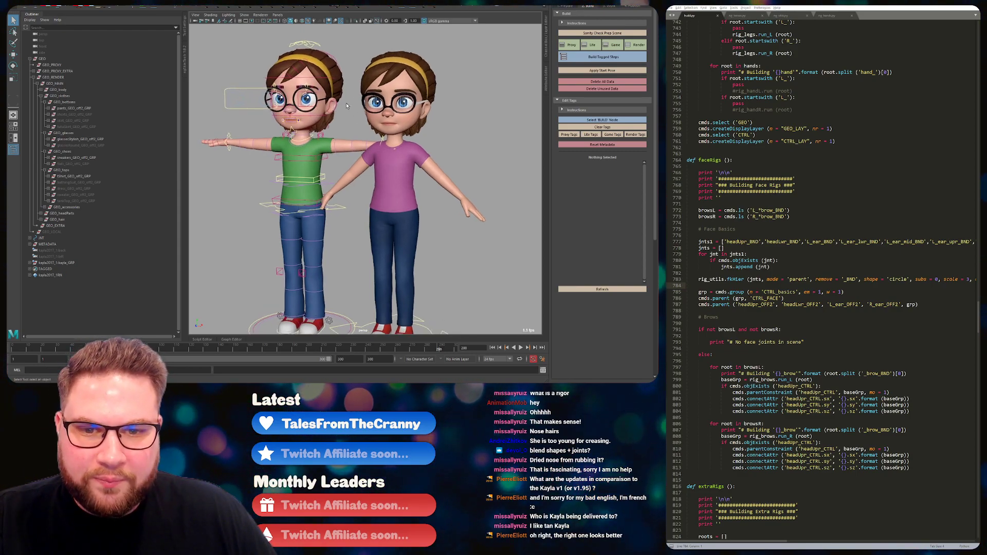
{"action": "left_click_drag", "start_coordinate": [364, 108], "coordinate": [373, 147], "text": "alt"}
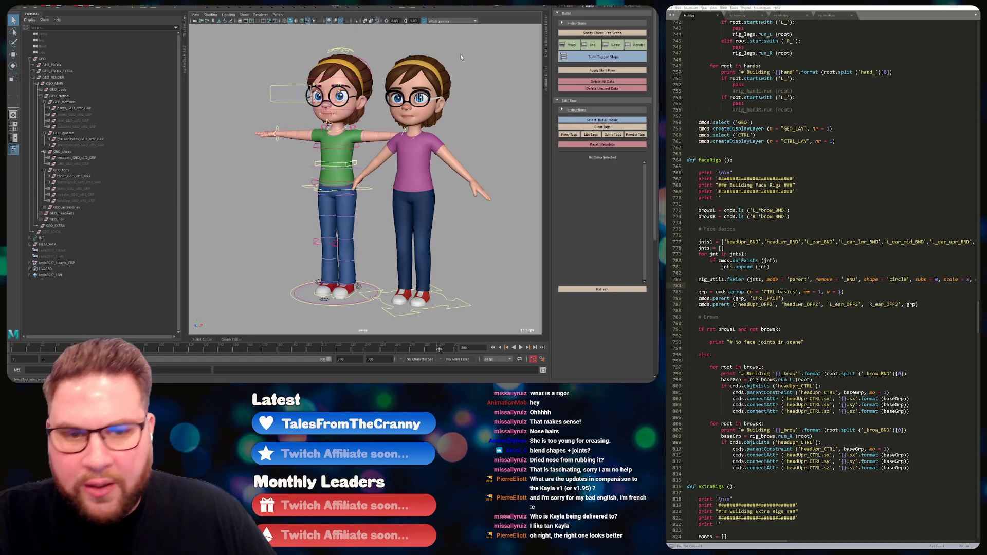
{"action": "left_click_drag", "start_coordinate": [375, 101], "coordinate": [351, 129], "text": "alt"}
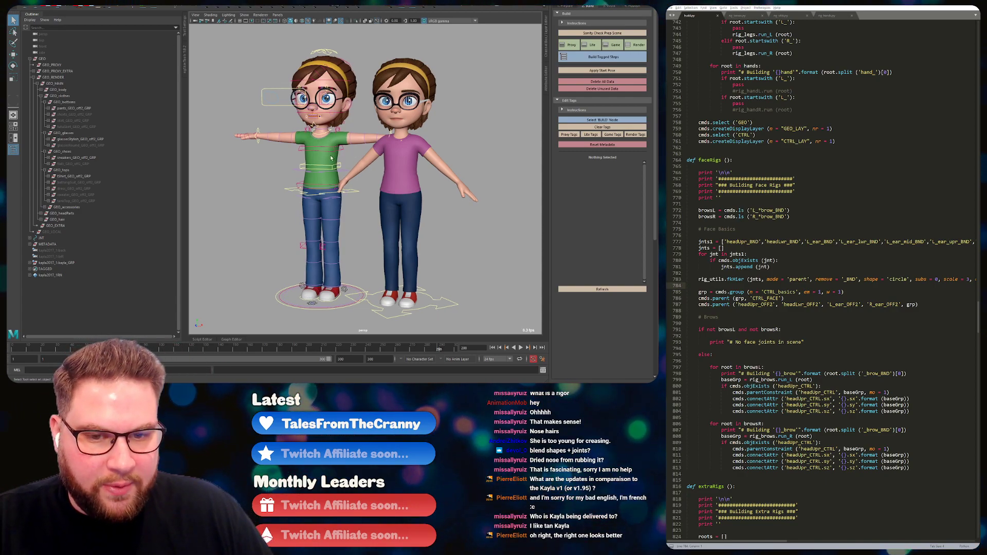
{"action": "scroll", "coordinate": [332, 157], "scroll_direction": "up", "scroll_amount": 3}
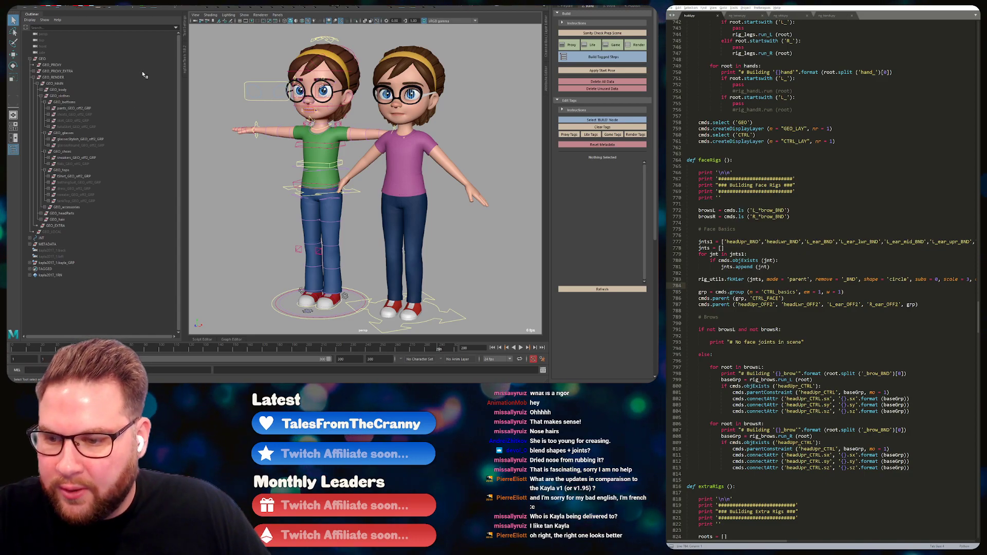
Swap the purple-shirted character's long pants for the shorts.
{"action": "left_click", "coordinate": [75, 109]}
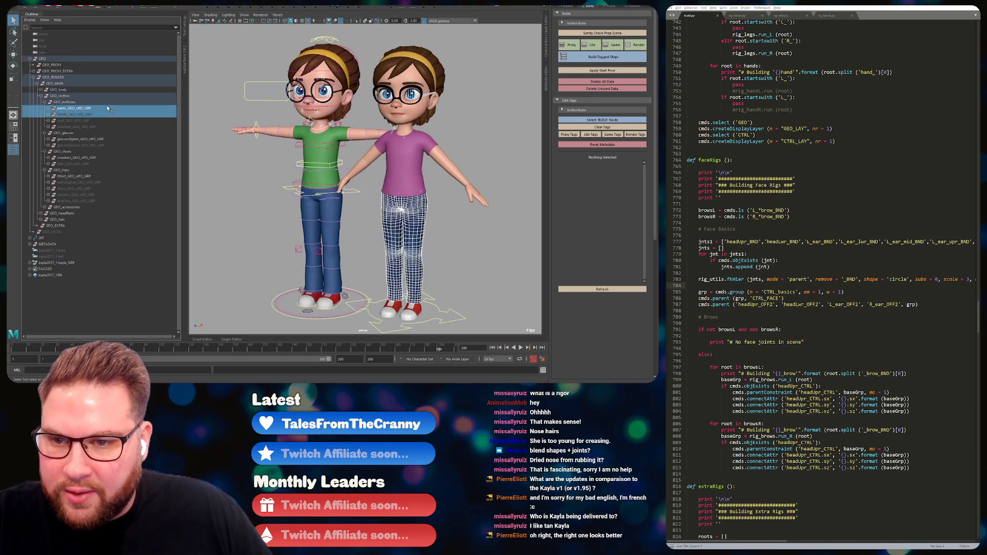
{"action": "left_click", "coordinate": [97, 115], "text": "ctrl"}
{"action": "key", "text": "h"}
{"action": "left_click", "coordinate": [476, 113]}
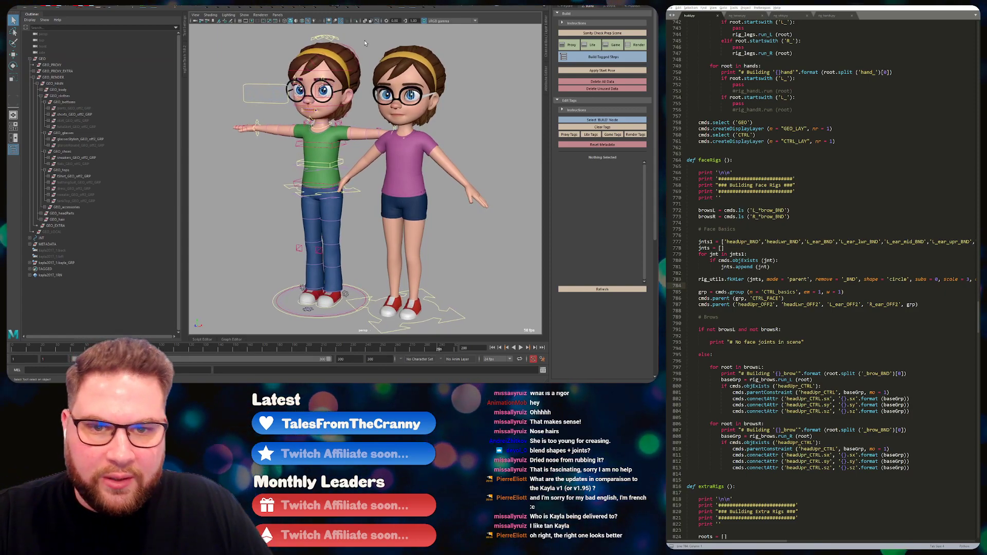
{"action": "left_click_drag", "start_coordinate": [667, 123], "coordinate": [719, 123]}
{"action": "mouse_move", "coordinate": [675, 99]}
{"action": "left_mouse_down"}
{"action": "mouse_move", "coordinate": [682, 86]}
{"action": "mouse_move", "coordinate": [683, 99]}
{"action": "mouse_move", "coordinate": [670, 100]}
{"action": "left_mouse_up"}
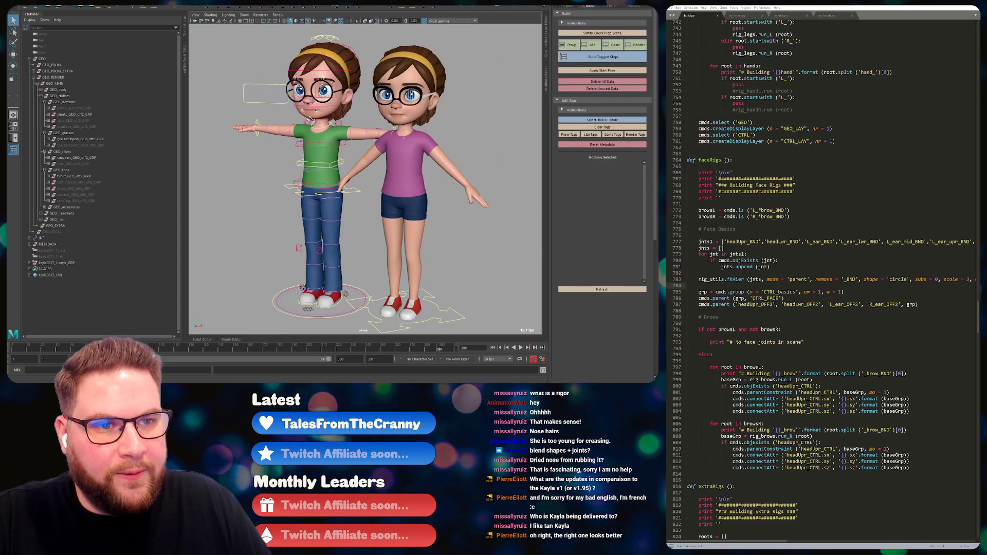
Replace the comparison scene with the updated character's own skeleton scene and unhide its GEO group.
{"action": "key", "text": "ctrl+n"}
{"action": "left_click", "coordinate": [276, 165]}
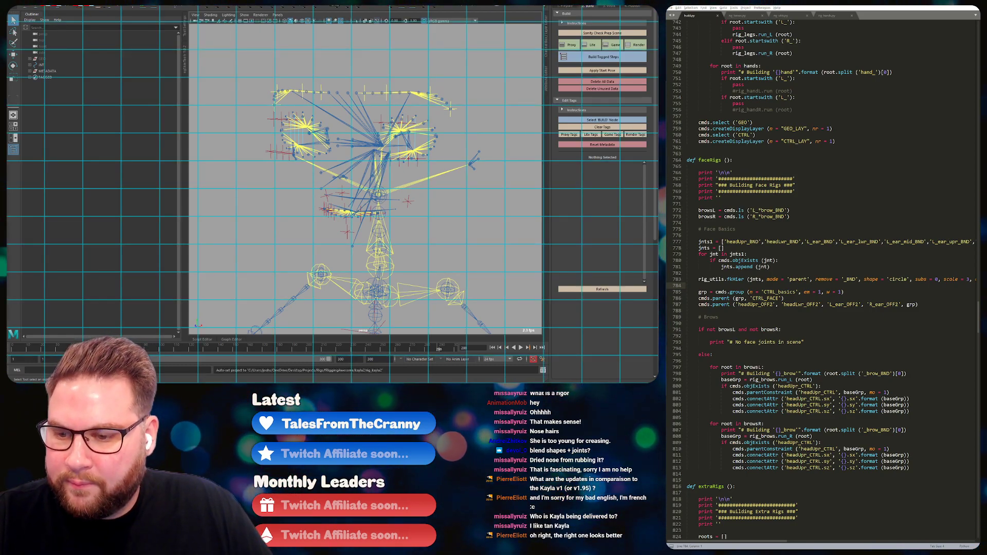
{"action": "left_click_drag", "start_coordinate": [445, 90], "coordinate": [443, 80], "text": "alt"}
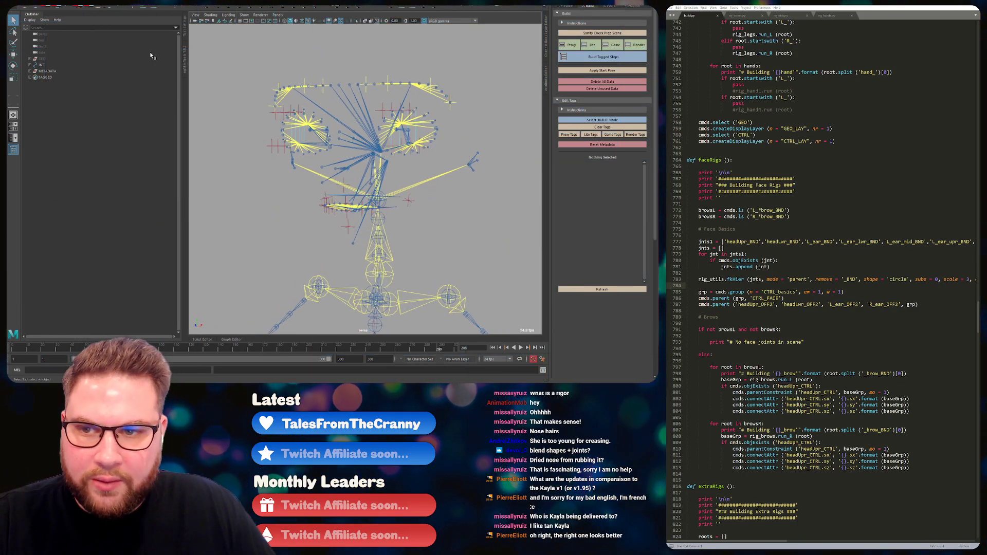
{"action": "left_click", "coordinate": [41, 60]}
{"action": "key", "text": "h"}
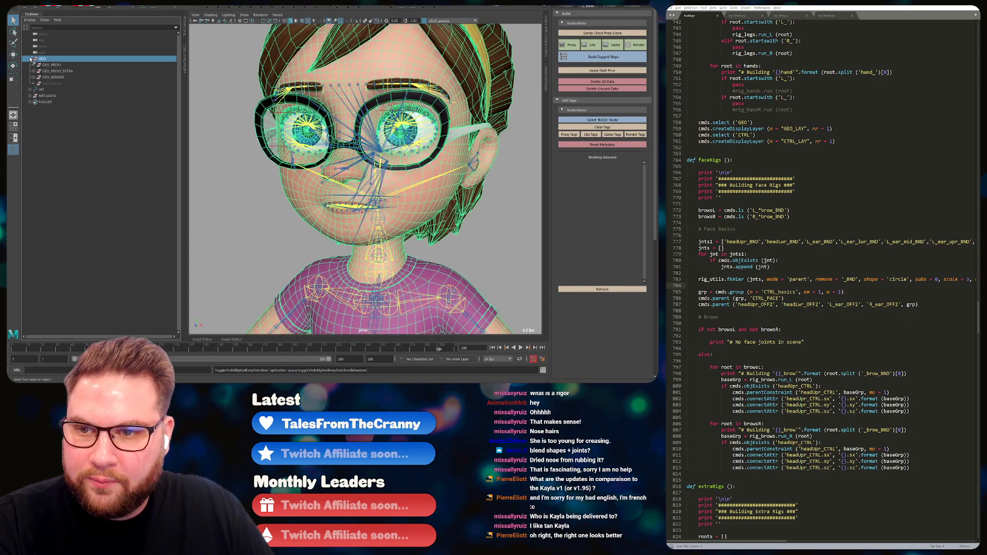
Limit the viewport display to polygons so the joints and locators are hidden.
{"action": "left_click", "coordinate": [49, 90]}
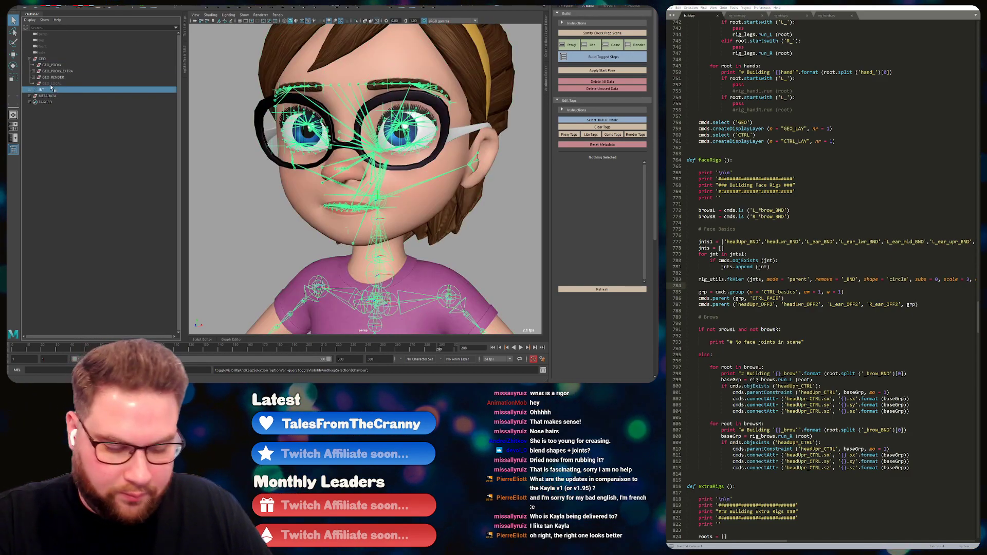
{"action": "key", "text": "h"}
{"action": "left_click", "coordinate": [237, 88]}
{"action": "left_click", "coordinate": [245, 15]}
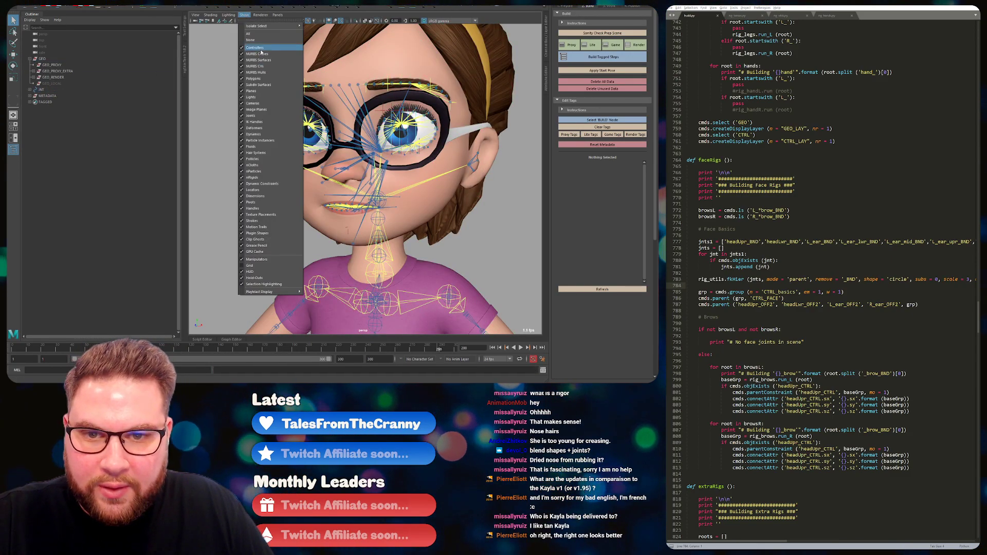
{"action": "left_click", "coordinate": [251, 40]}
{"action": "left_click", "coordinate": [245, 15]}
{"action": "left_click", "coordinate": [256, 79]}
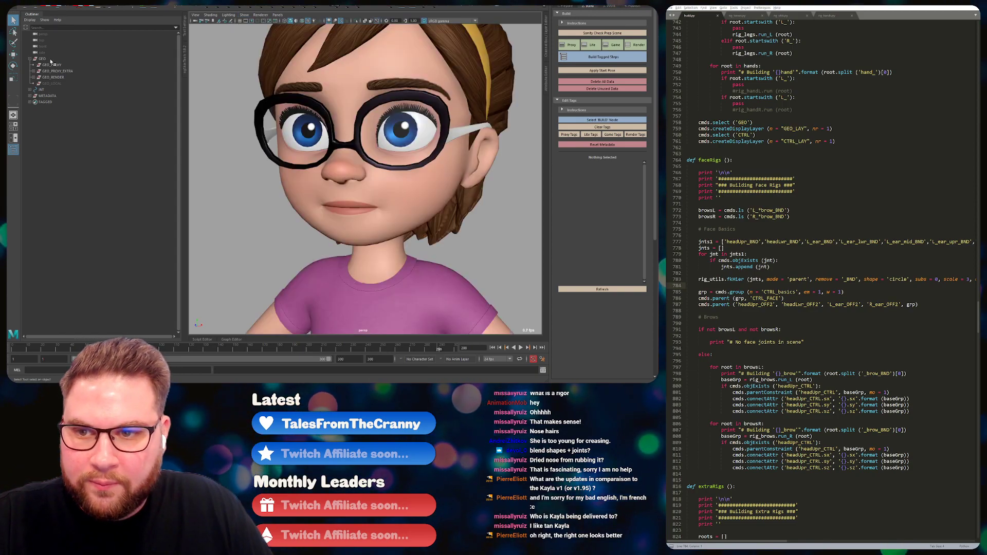
Expand the GEO_RENDER hierarchy down to the individual garments in GEO_bottoms.
{"action": "left_click", "coordinate": [33, 77]}
{"action": "left_click", "coordinate": [38, 84]}
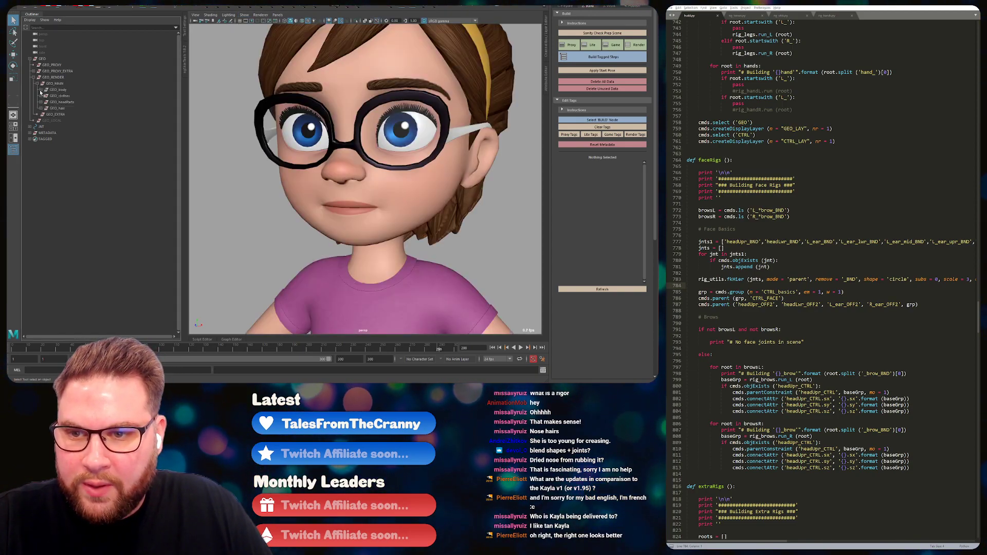
{"action": "left_click", "coordinate": [41, 90]}
{"action": "left_click", "coordinate": [44, 95]}
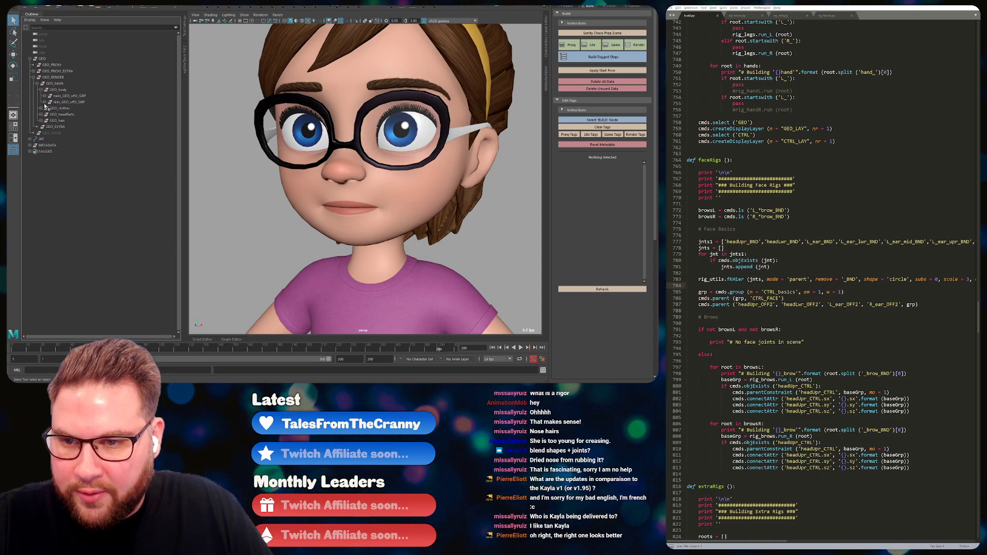
{"action": "left_click", "coordinate": [41, 108]}
{"action": "left_click", "coordinate": [44, 114]}
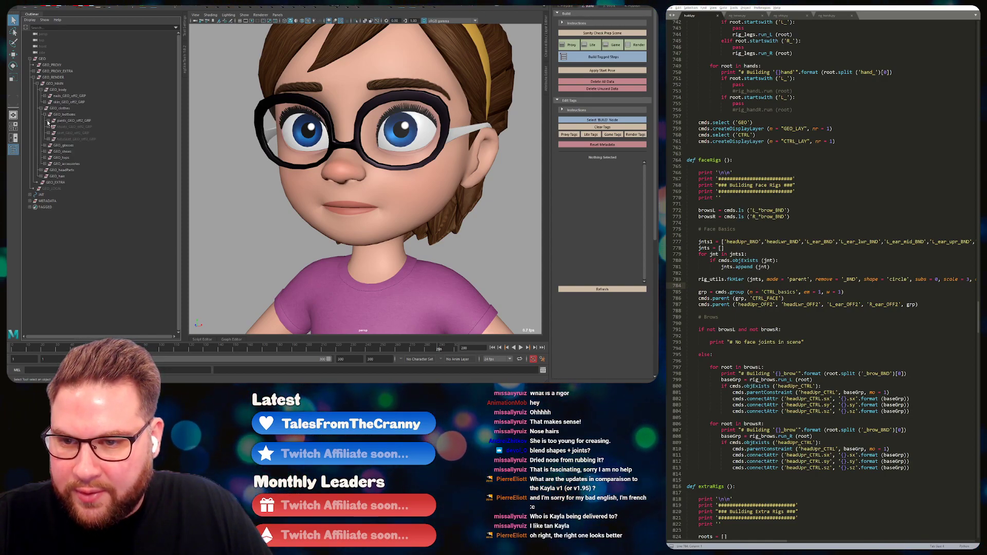
Swap the pants for the shorts and inspect the full body and the waist area up close.
{"action": "left_click", "coordinate": [81, 121]}
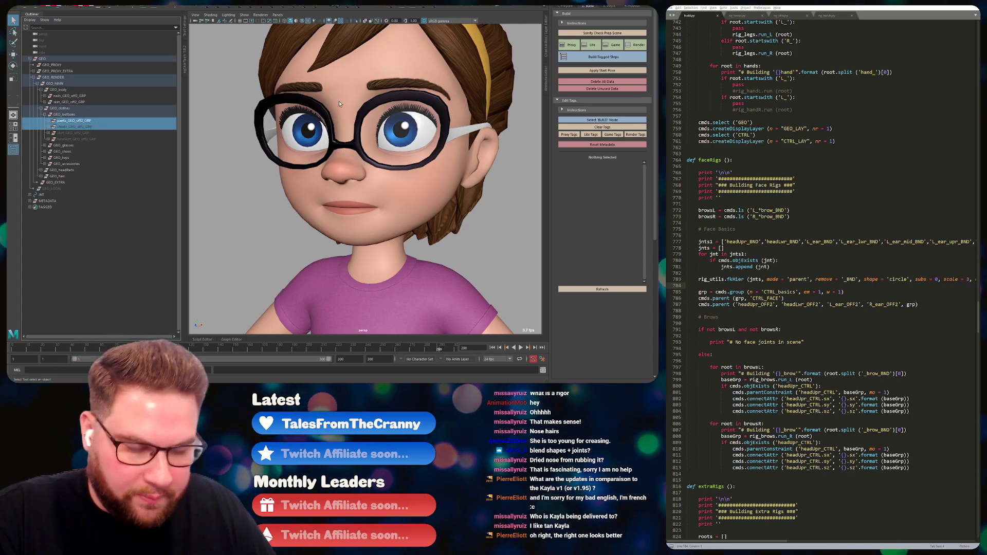
{"action": "key", "text": "a"}
{"action": "key", "text": "ctrl+h"}
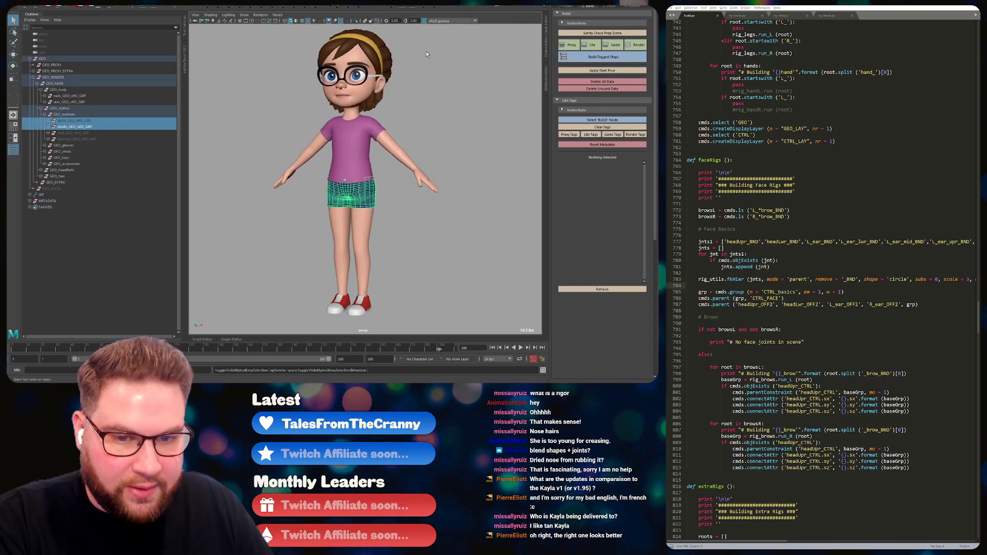
{"action": "left_click", "coordinate": [423, 118]}
{"action": "left_click_drag", "start_coordinate": [423, 117], "coordinate": [329, 116], "text": "alt"}
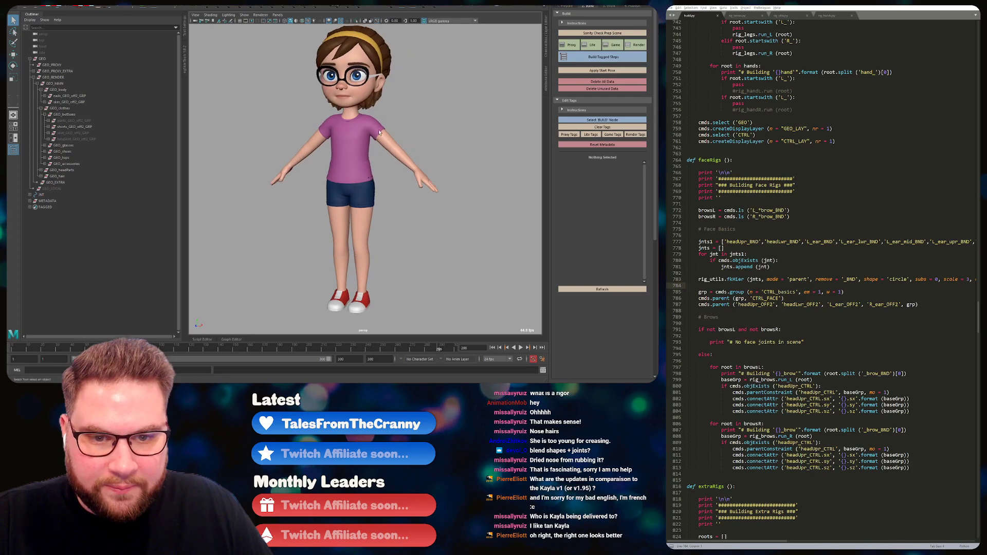
{"action": "scroll", "coordinate": [325, 116], "scroll_direction": "up", "scroll_amount": 3}
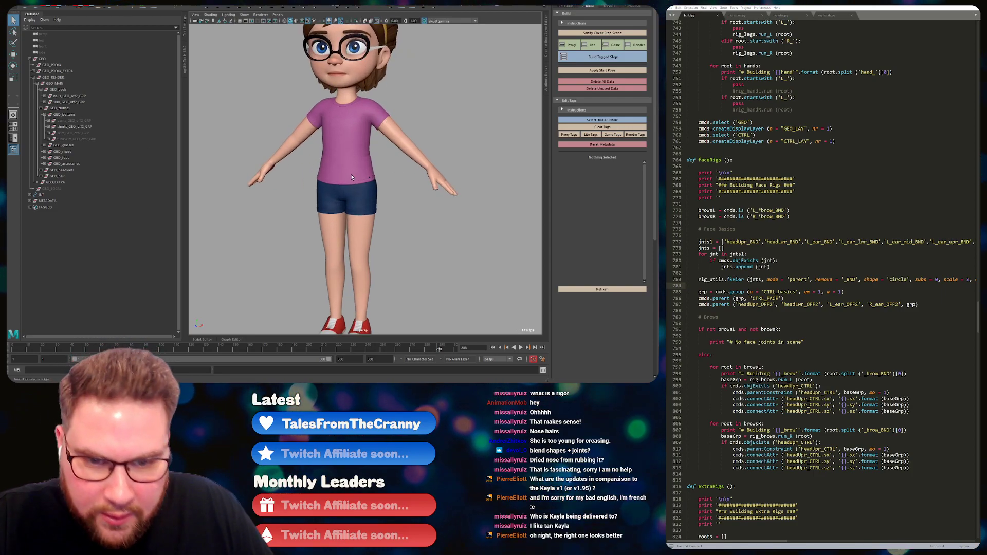
{"action": "scroll", "coordinate": [355, 177], "scroll_direction": "up", "scroll_amount": 5}
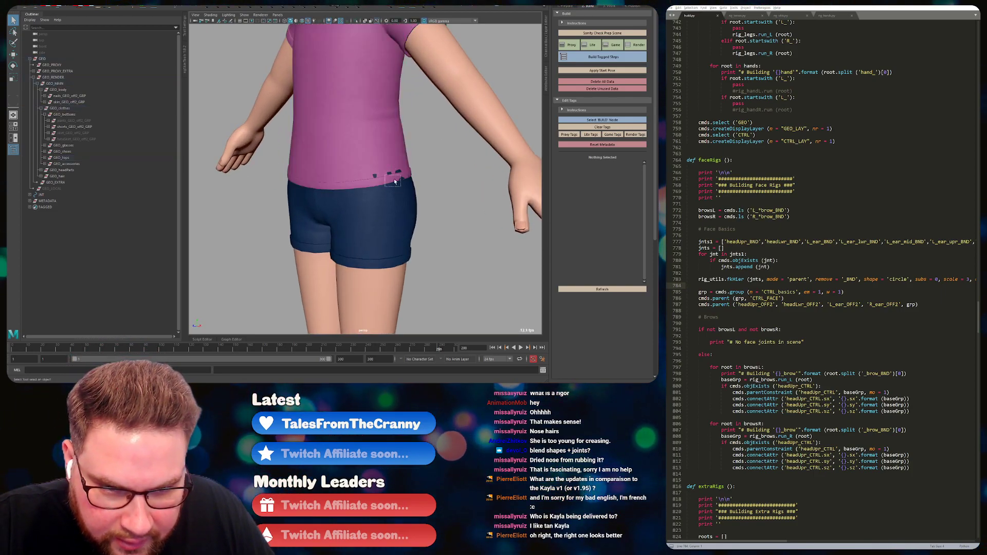
{"action": "left_click_drag", "start_coordinate": [384, 189], "coordinate": [304, 235], "text": "alt"}
{"action": "scroll", "coordinate": [386, 180], "scroll_direction": "down", "scroll_amount": 5}
{"action": "left_click", "coordinate": [303, 235]}
{"action": "scroll", "coordinate": [303, 235], "scroll_direction": "up", "scroll_amount": 2}
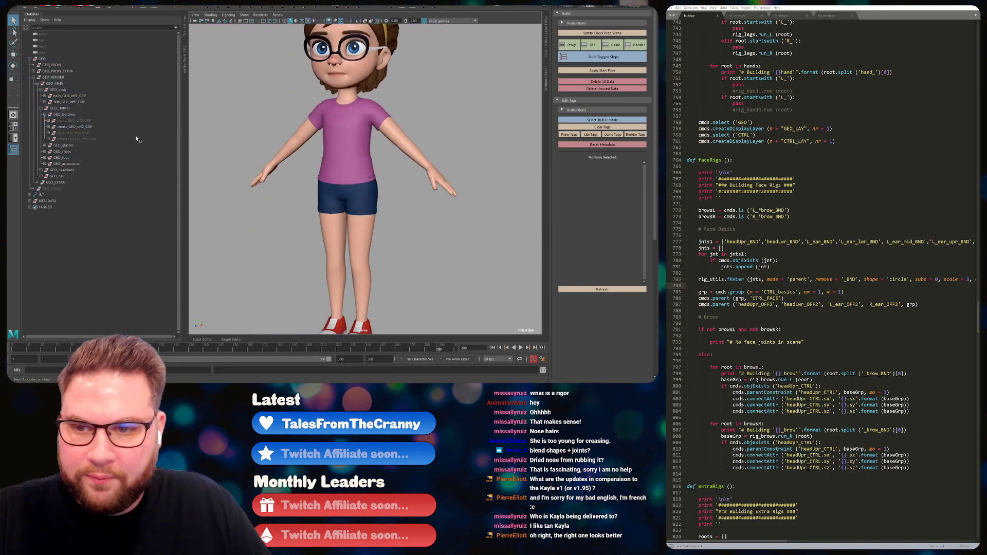
Swap the shorts for the skirt and frame the full character.
{"action": "left_click_drag", "start_coordinate": [149, 126], "coordinate": [146, 133]}
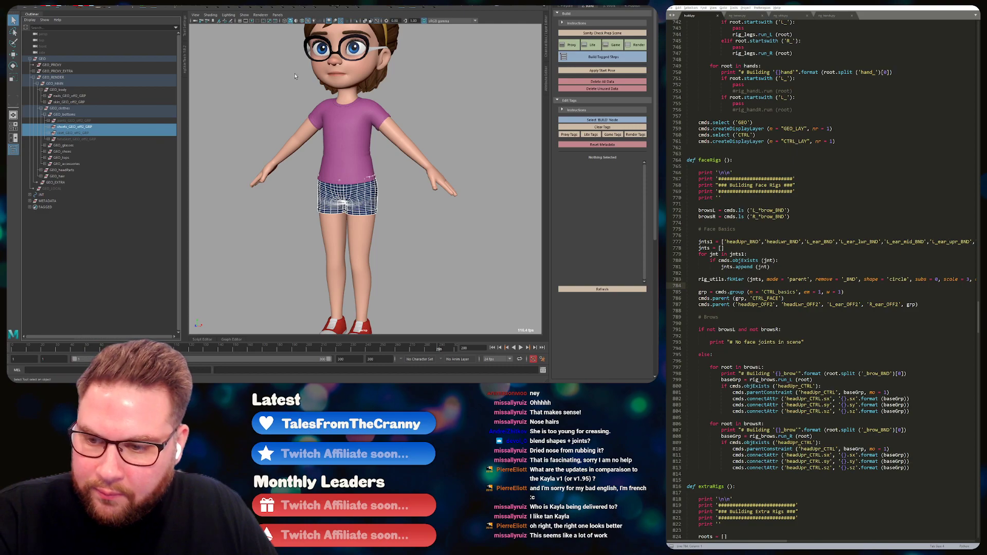
{"action": "key", "text": "h"}
{"action": "left_click_drag", "start_coordinate": [470, 94], "coordinate": [330, 110], "text": "alt"}
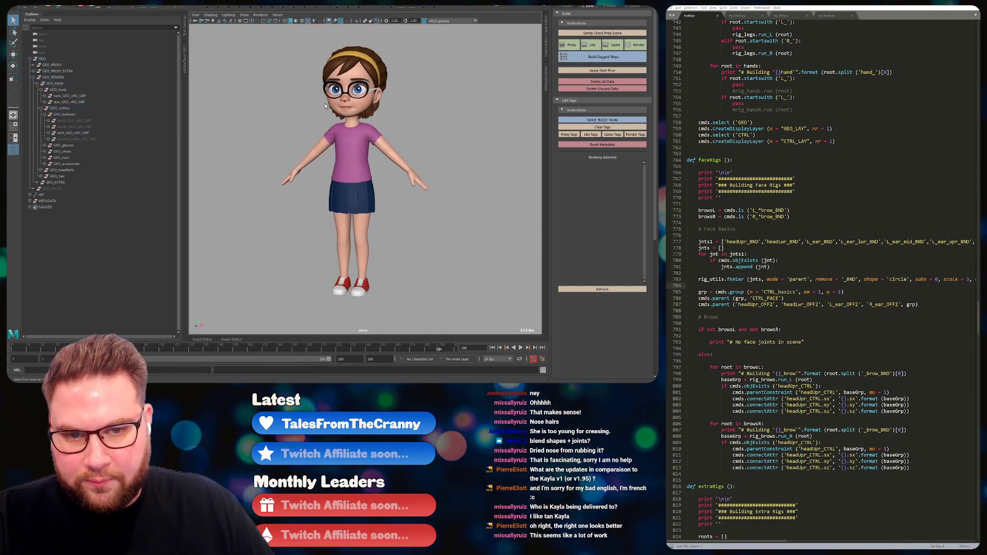
{"action": "right_click_drag", "start_coordinate": [310, 109], "coordinate": [338, 95], "text": "alt"}
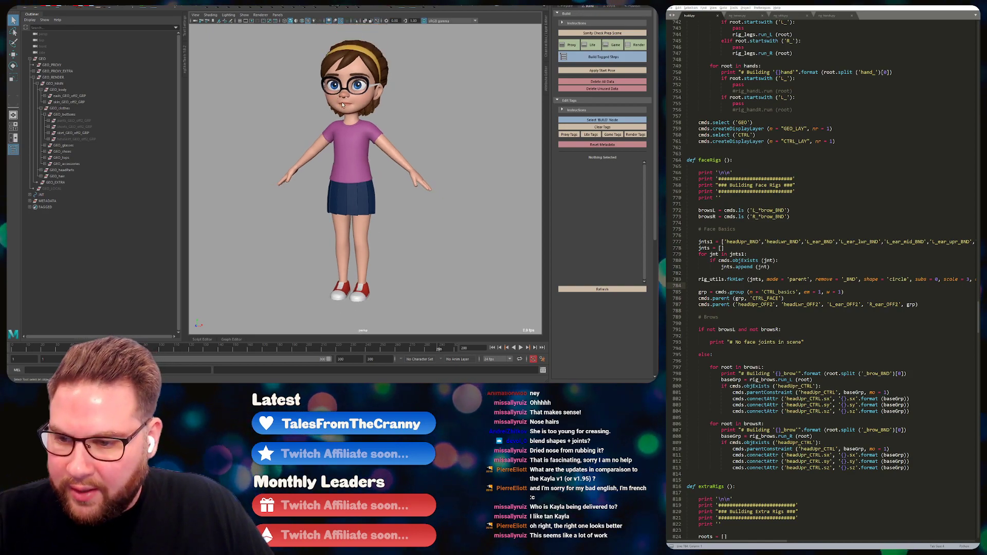
{"action": "middle_click_drag", "start_coordinate": [338, 95], "coordinate": [345, 94], "text": "alt"}
{"action": "right_click_drag", "start_coordinate": [345, 93], "coordinate": [355, 88], "text": "alt"}
{"action": "middle_click_drag", "start_coordinate": [356, 88], "coordinate": [355, 94], "text": "alt"}
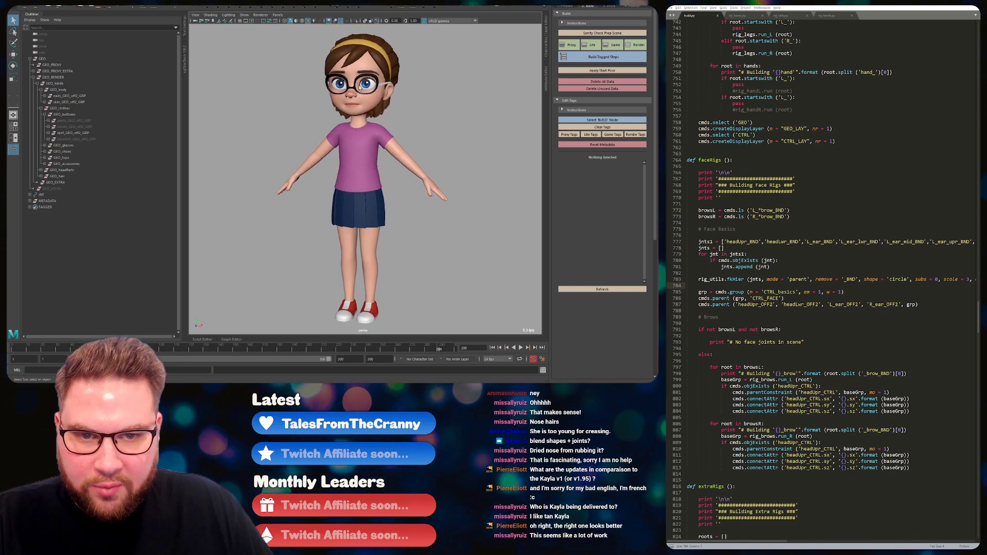
Swap the blue skirt for the pink tutu and view it from a slightly different angle.
{"action": "left_click", "coordinate": [80, 137]}
{"action": "left_click", "coordinate": [81, 133]}
{"action": "left_click", "coordinate": [81, 138], "text": "shift"}
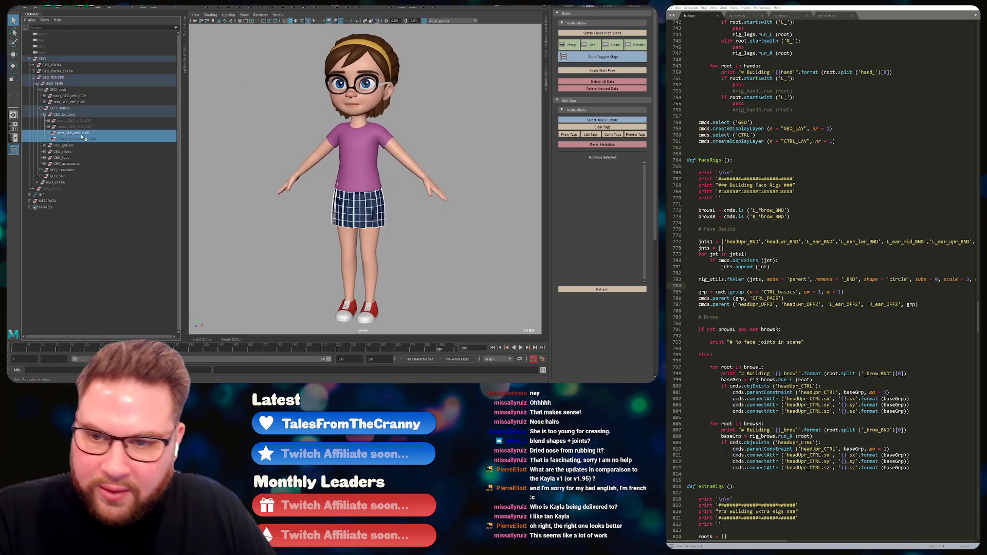
{"action": "key", "text": "h"}
{"action": "left_click", "coordinate": [320, 107]}
{"action": "left_click_drag", "start_coordinate": [367, 113], "coordinate": [348, 115], "text": "alt"}
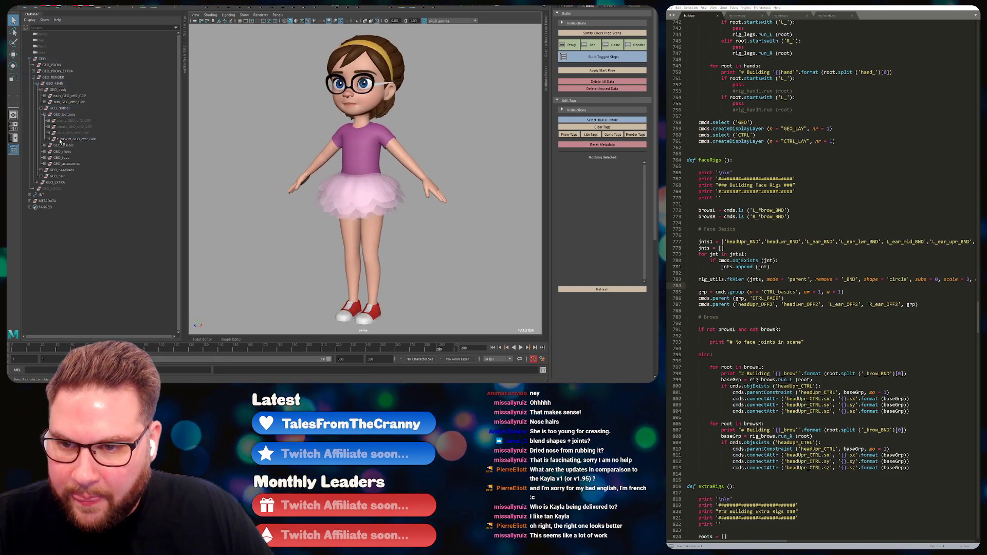
Hide the tutu and show the long pants again.
{"action": "left_click", "coordinate": [69, 139]}
{"action": "left_click", "coordinate": [72, 122], "text": "ctrl"}
{"action": "key", "text": "h"}
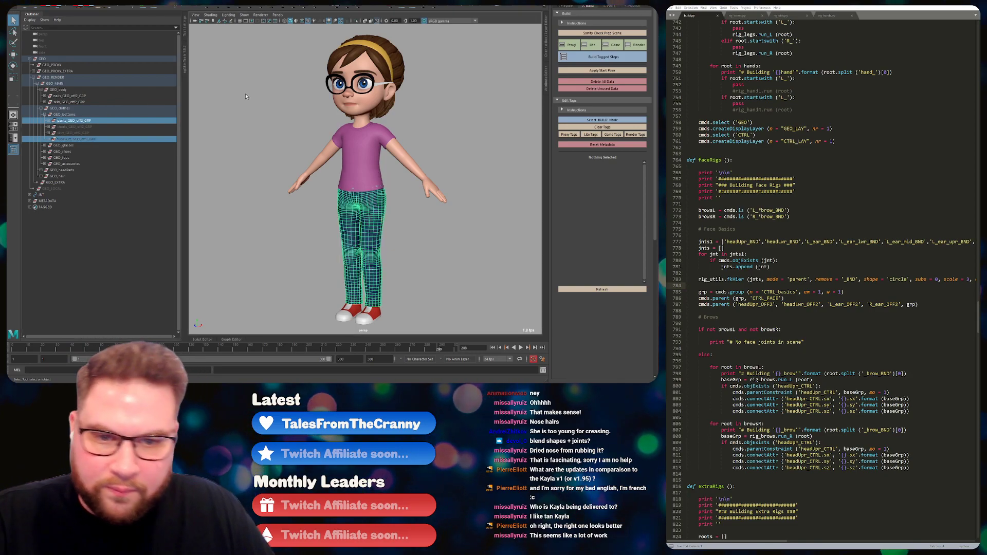
Expand the glasses group and swap the thick-framed glasses for the round pair.
{"action": "left_click", "coordinate": [46, 246]}
{"action": "left_click", "coordinate": [45, 146]}
{"action": "left_click_drag", "start_coordinate": [72, 151], "coordinate": [72, 158]}
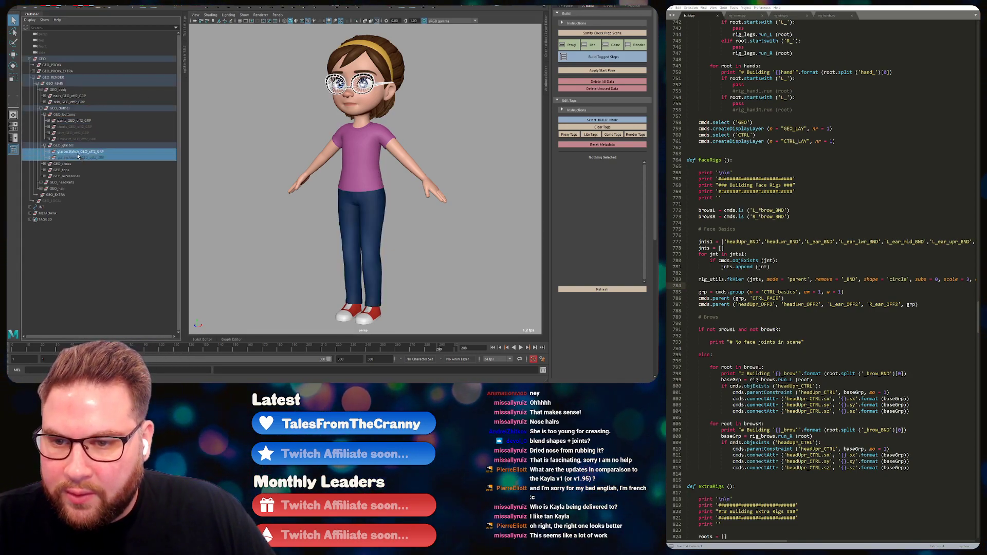
{"action": "key", "text": "h"}
{"action": "left_click", "coordinate": [439, 60]}
{"action": "left_click_drag", "start_coordinate": [421, 64], "coordinate": [215, 91], "text": "alt"}
Switch the round glasses back to the thick-framed pair.
{"action": "left_click_drag", "start_coordinate": [87, 149], "coordinate": [86, 157]}
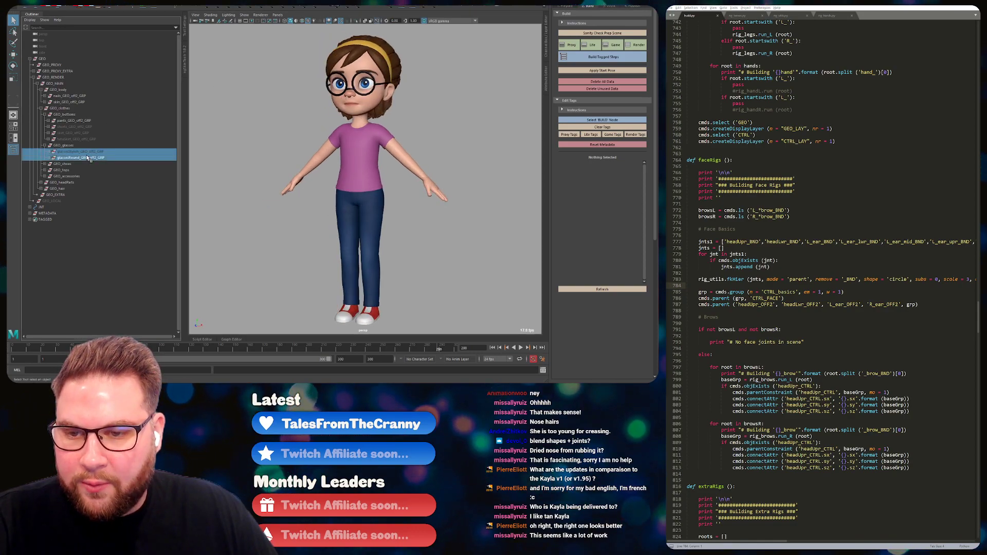
{"action": "key", "text": "h"}
{"action": "left_click", "coordinate": [446, 88]}
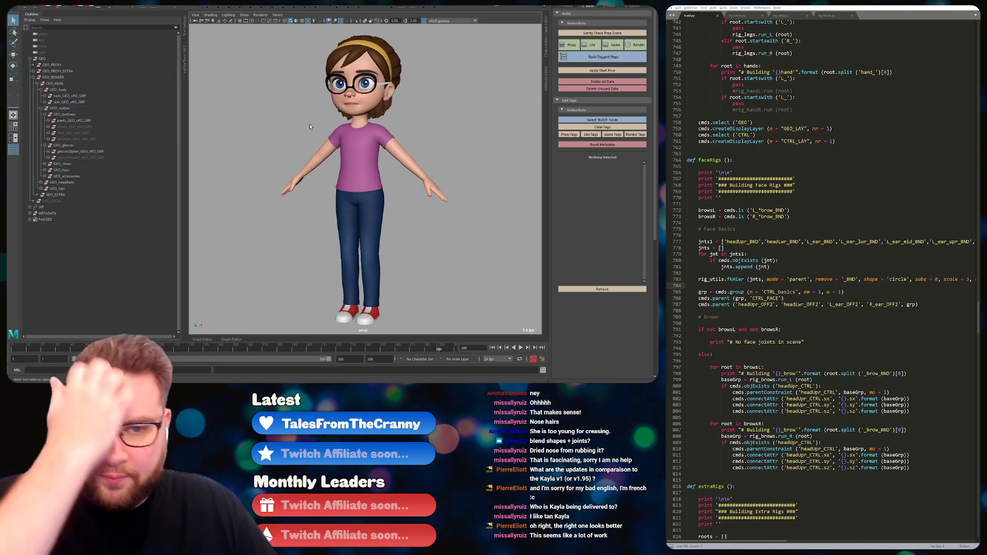
Expand the GEO_shoes group and swap the sneakers for the flats.
{"action": "left_click", "coordinate": [44, 163]}
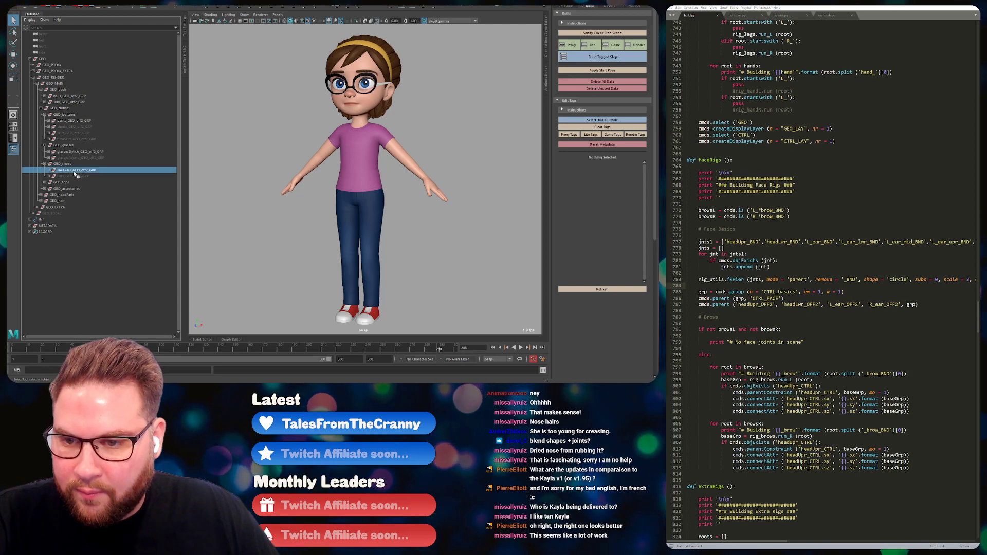
{"action": "left_click_drag", "start_coordinate": [72, 170], "coordinate": [72, 175]}
{"action": "key", "text": "h"}
{"action": "left_click", "coordinate": [455, 242]}
{"action": "left_click_drag", "start_coordinate": [432, 236], "coordinate": [372, 227], "text": "alt"}
Hide both the flats and the sneakers so the character is barefoot.
{"action": "key", "text": "ctrl+z"}
{"action": "key", "text": "h"}
{"action": "key", "text": "h"}
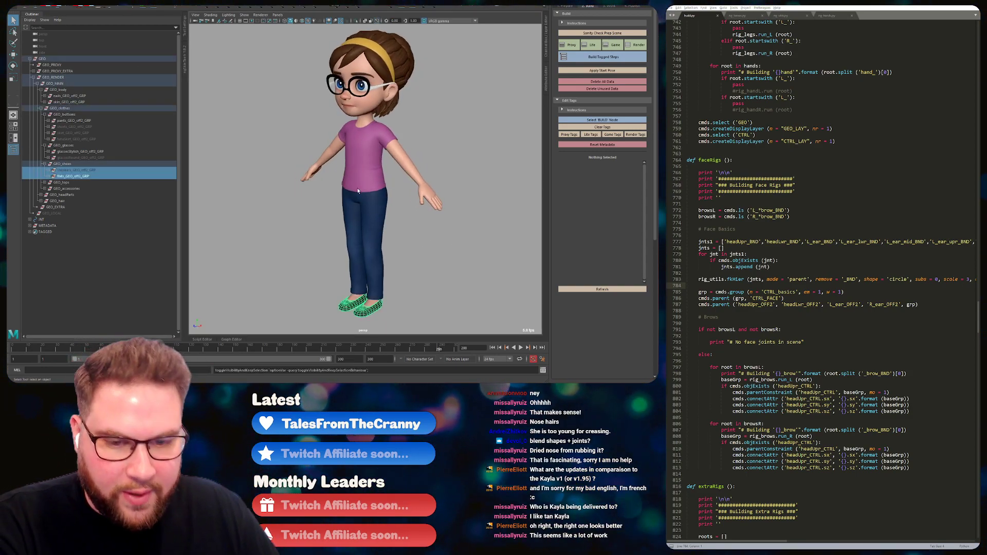
{"action": "key", "text": "h"}
{"action": "left_click", "coordinate": [87, 172]}
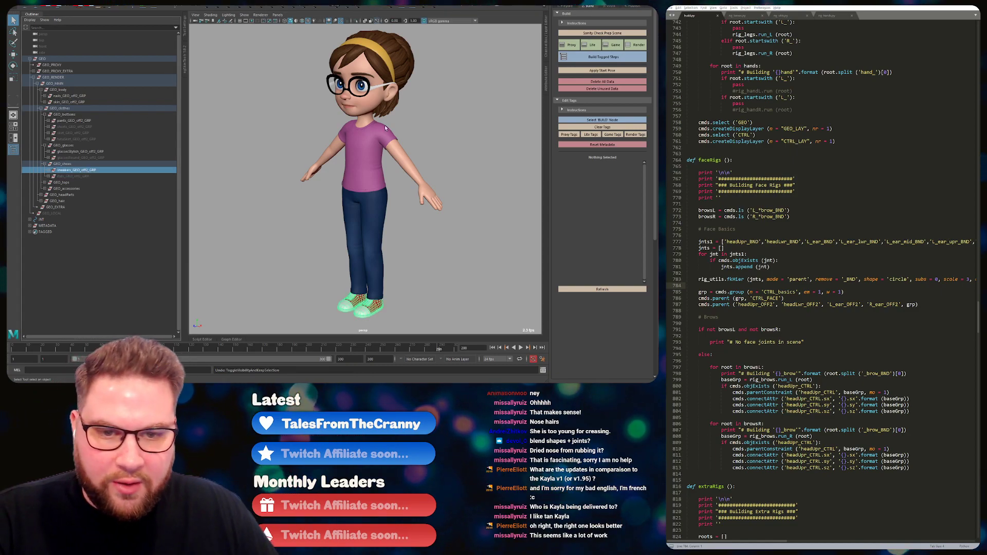
{"action": "key", "text": "h"}
{"action": "left_click", "coordinate": [454, 124]}
{"action": "left_click_drag", "start_coordinate": [455, 124], "coordinate": [334, 124], "text": "alt"}
{"action": "right_click_drag", "start_coordinate": [359, 130], "coordinate": [355, 128], "text": "alt"}
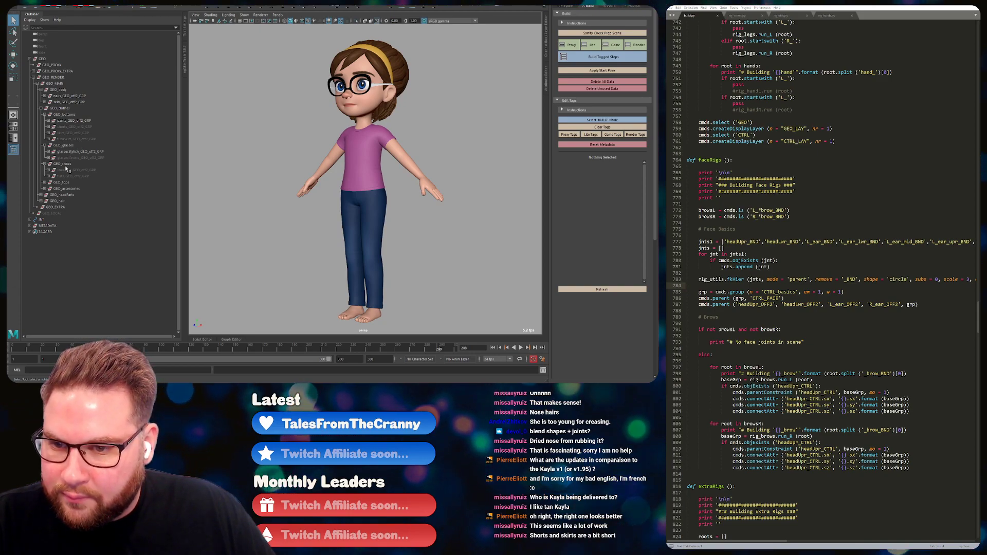
Expand the GEO_tops group and swap the purple T-shirt for the pink bathing suit.
{"action": "left_click", "coordinate": [45, 183]}
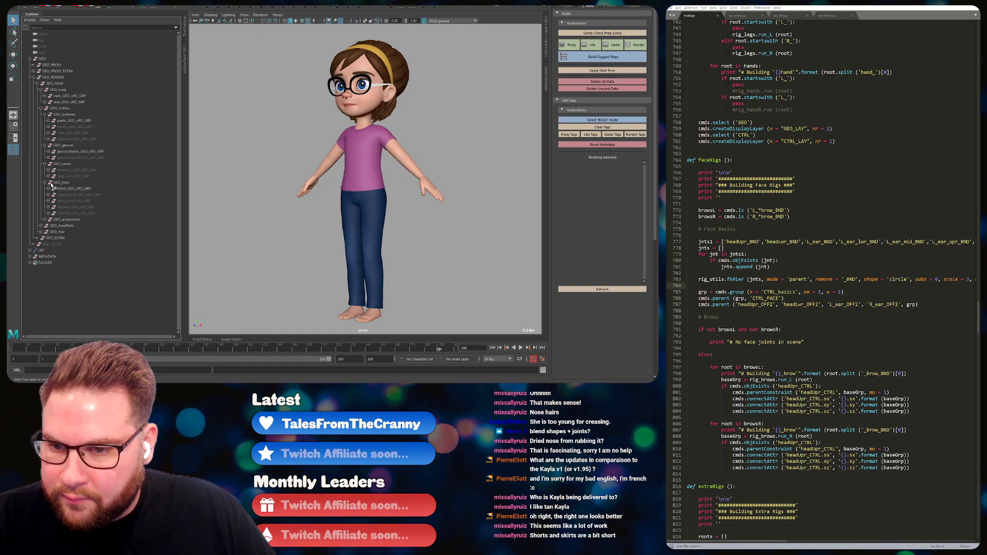
{"action": "left_click", "coordinate": [77, 189]}
{"action": "key", "text": "h"}
{"action": "left_click", "coordinate": [286, 158]}
{"action": "mouse_move", "coordinate": [286, 159]}
{"action": "left_mouse_down", "text": "alt"}
{"action": "mouse_move", "coordinate": [315, 162]}
{"action": "mouse_move", "coordinate": [304, 164]}
{"action": "left_mouse_up", "text": "alt"}
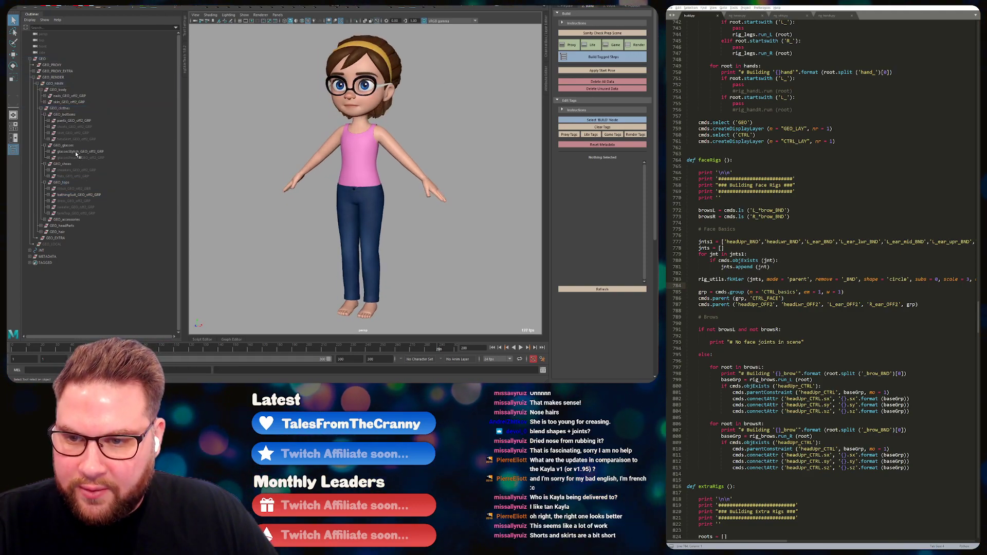
Hide the long pants and turn on smooth mesh preview for the bathing suit.
{"action": "left_click", "coordinate": [74, 122]}
{"action": "key", "text": "h"}
{"action": "left_click_drag", "start_coordinate": [407, 145], "coordinate": [305, 226]}
{"action": "key", "text": "3"}
{"action": "left_click", "coordinate": [421, 116]}
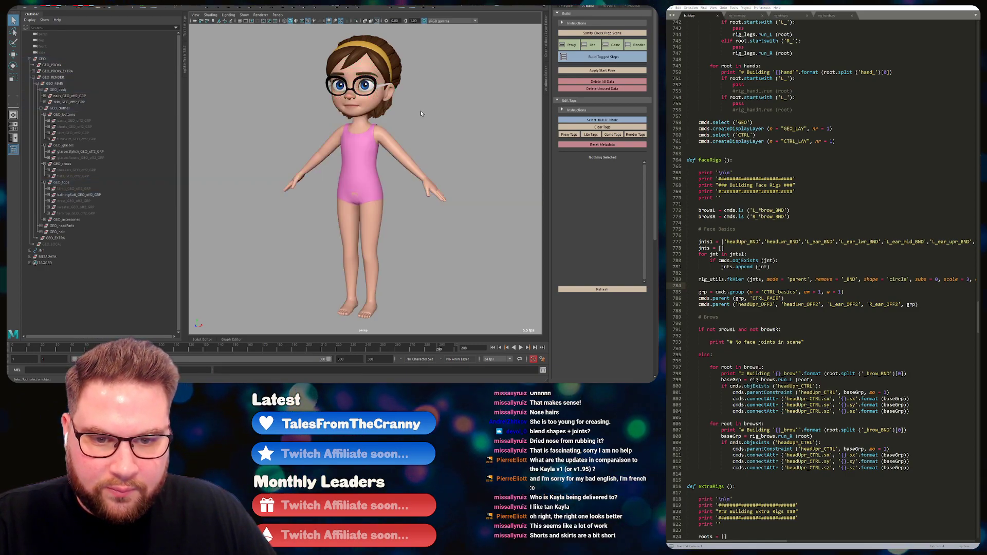
Select the perspective camera, inspect its shape attributes and close the attribute display again.
{"action": "right_click_drag", "start_coordinate": [430, 73], "coordinate": [394, 130], "text": "alt"}
{"action": "left_click", "coordinate": [196, 21]}
{"action": "key", "text": "a"}
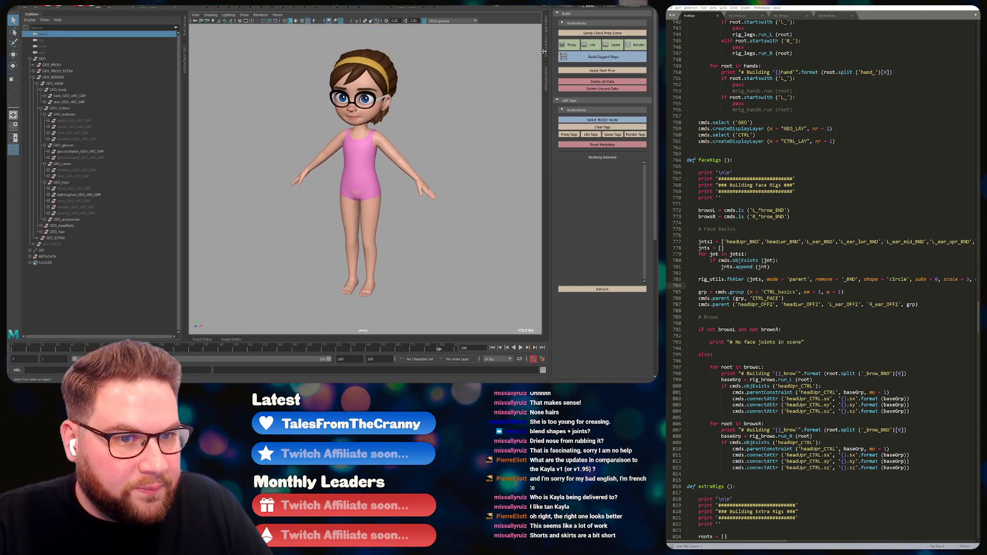
{"action": "left_click", "coordinate": [547, 79]}
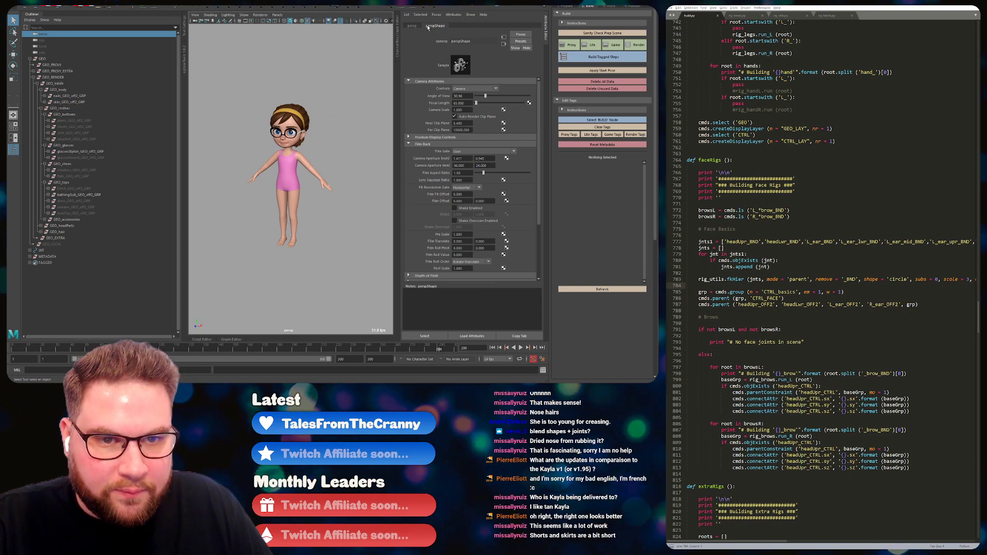
{"action": "left_click", "coordinate": [545, 26]}
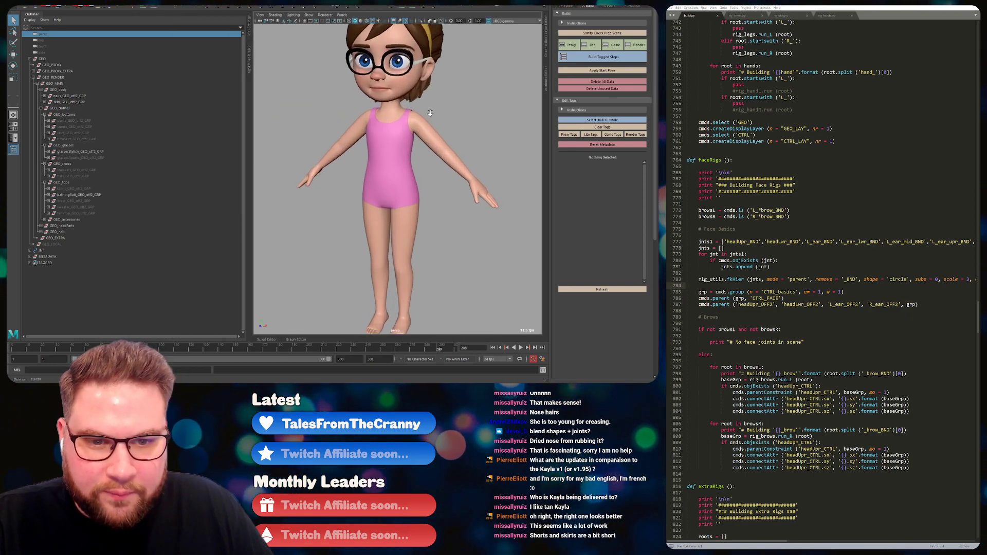
Hide the pink bathing suit and show the dress in the GEO_tops group instead.
{"action": "left_click", "coordinate": [66, 78]}
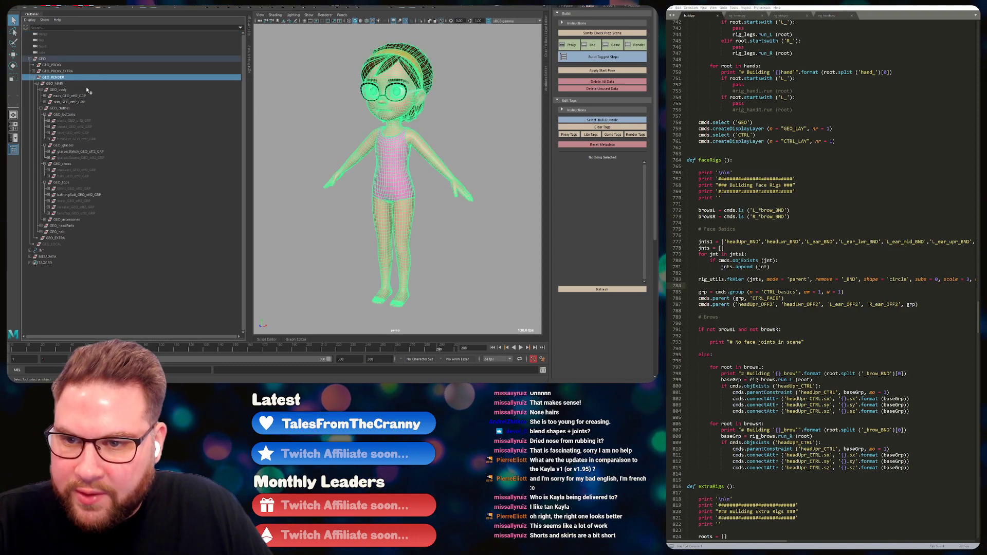
{"action": "left_click", "coordinate": [468, 94]}
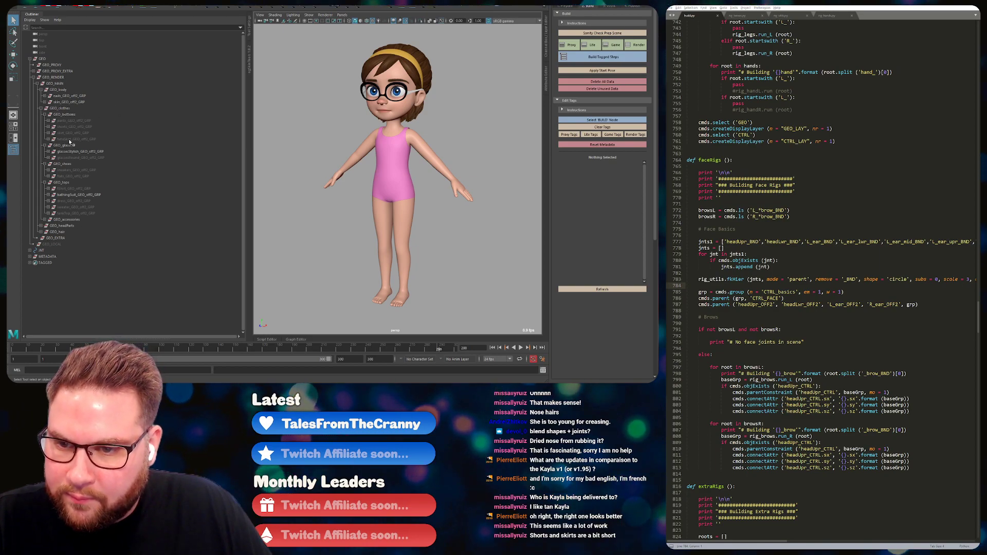
{"action": "left_click_drag", "start_coordinate": [78, 195], "coordinate": [81, 201]}
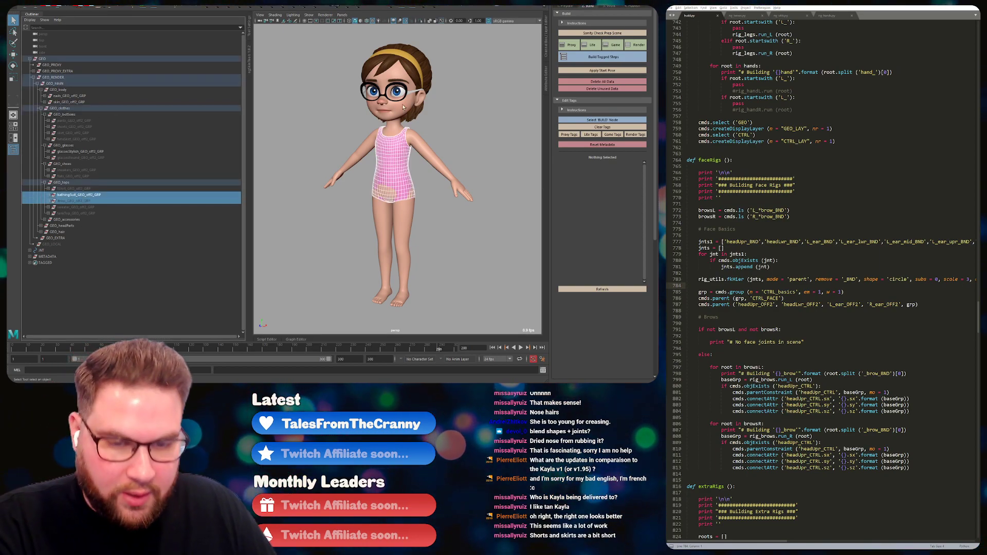
{"action": "key", "text": "h"}
{"action": "left_click", "coordinate": [483, 94]}
{"action": "left_click_drag", "start_coordinate": [418, 114], "coordinate": [226, 134], "text": "alt"}
Swap the dress for the long-sleeved sweater and show the long pants with it.
{"action": "left_click", "coordinate": [77, 202]}
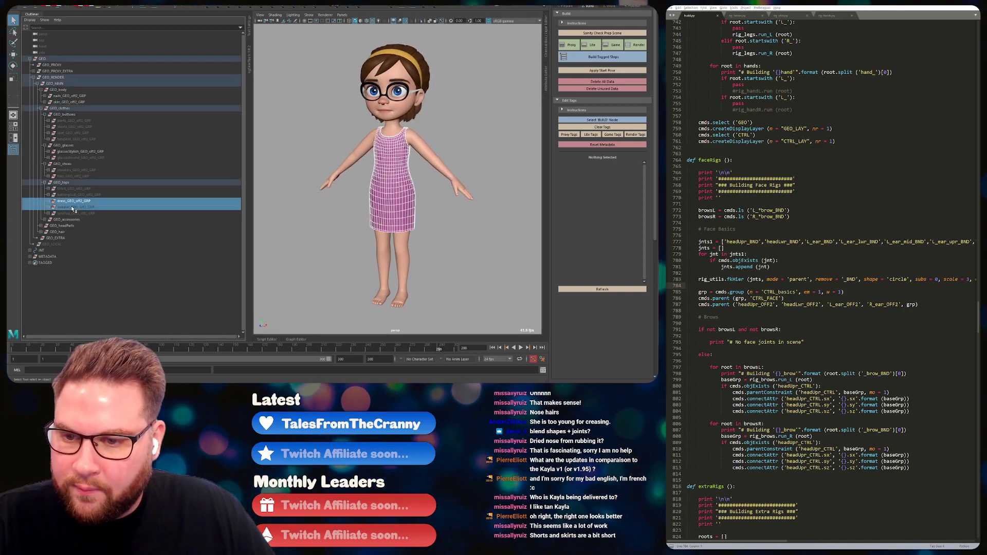
{"action": "key", "text": "h"}
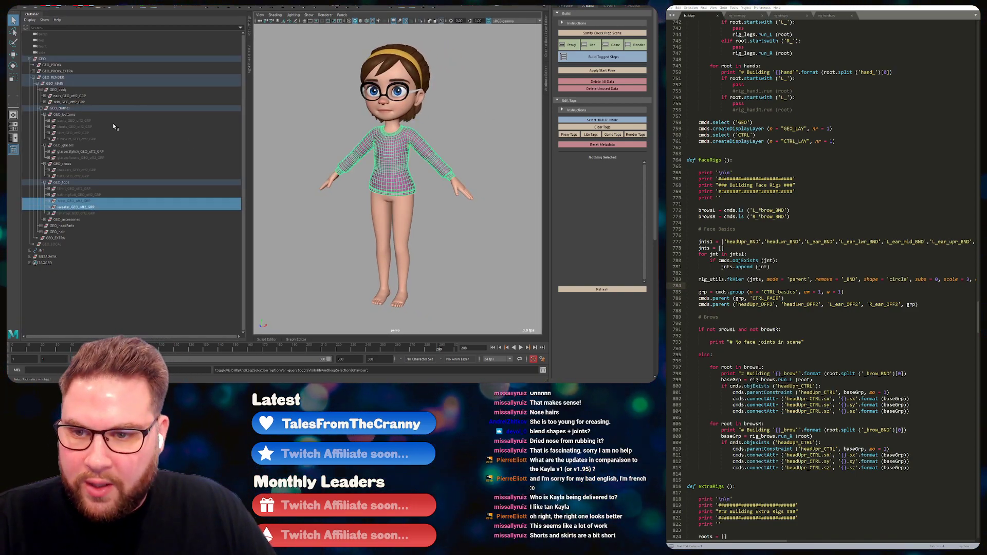
{"action": "left_click", "coordinate": [77, 121]}
{"action": "key", "text": "h"}
{"action": "left_click", "coordinate": [478, 134]}
{"action": "left_click_drag", "start_coordinate": [478, 135], "coordinate": [411, 152], "text": "alt"}
{"action": "scroll", "coordinate": [465, 155], "scroll_direction": "up", "scroll_amount": 3}
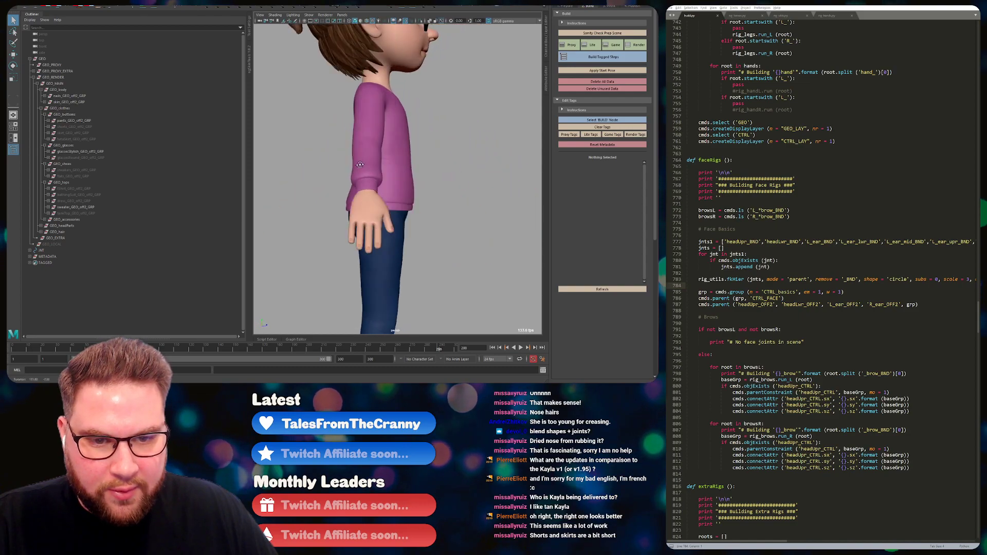
{"action": "scroll", "coordinate": [403, 165], "scroll_direction": "down", "scroll_amount": 3}
{"action": "scroll", "coordinate": [411, 152], "scroll_direction": "up", "scroll_amount": 2}
Swap the sweater for the tank top in the GEO_tops group.
{"action": "left_click", "coordinate": [76, 208]}
{"action": "left_click", "coordinate": [76, 213], "text": "ctrl"}
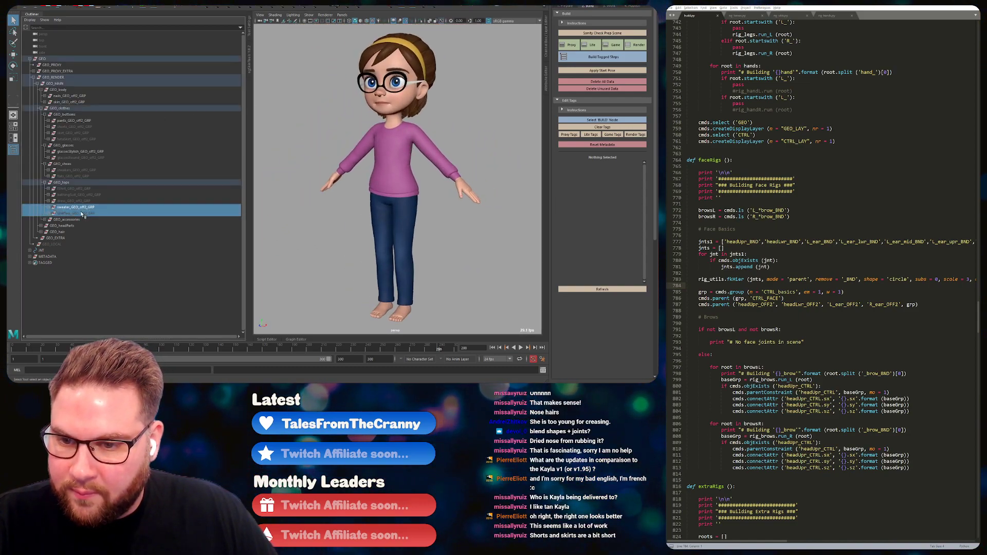
{"action": "key", "text": "h"}
{"action": "left_click", "coordinate": [458, 108]}
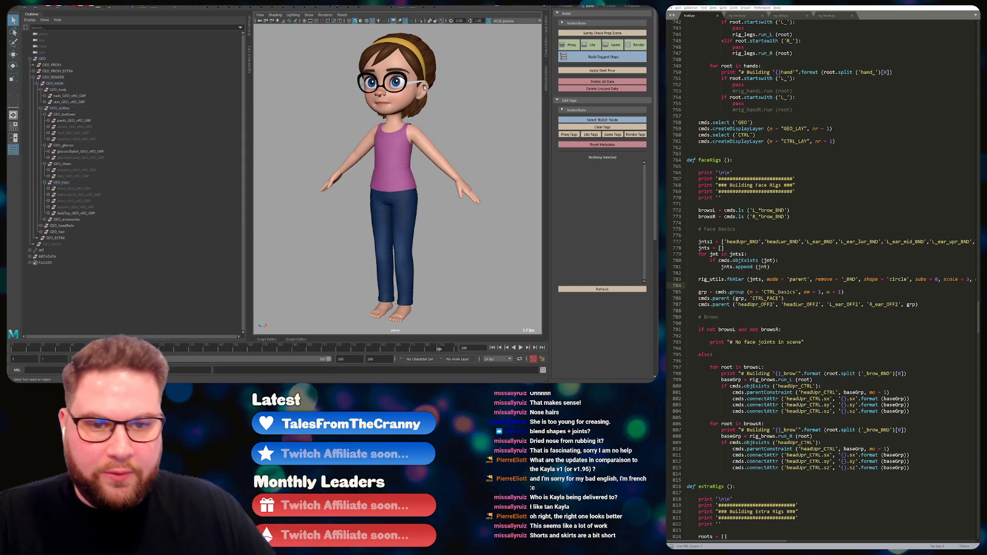
Expand the GEO_accessories group and show the earrings.
{"action": "left_click", "coordinate": [44, 220]}
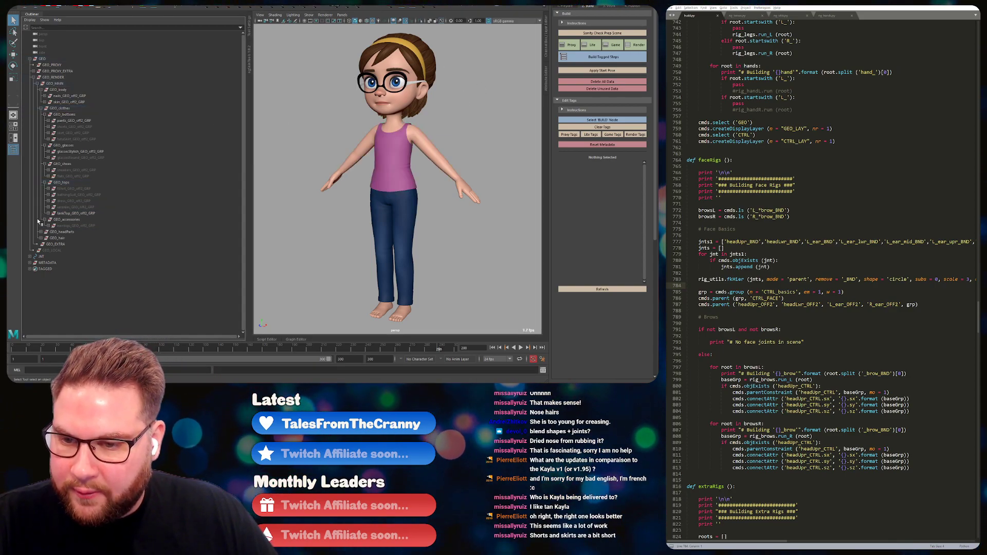
{"action": "left_click", "coordinate": [65, 225]}
{"action": "left_click_drag", "start_coordinate": [414, 100], "coordinate": [362, 83], "text": "alt"}
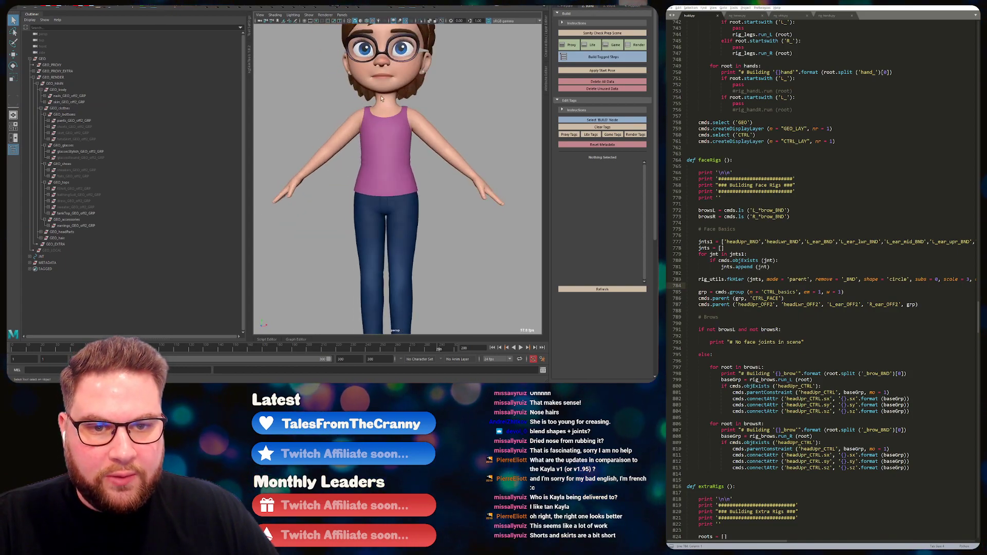
{"action": "right_click_drag", "start_coordinate": [362, 84], "coordinate": [335, 88], "text": "alt"}
{"action": "left_click_drag", "start_coordinate": [334, 88], "coordinate": [316, 94], "text": "alt"}
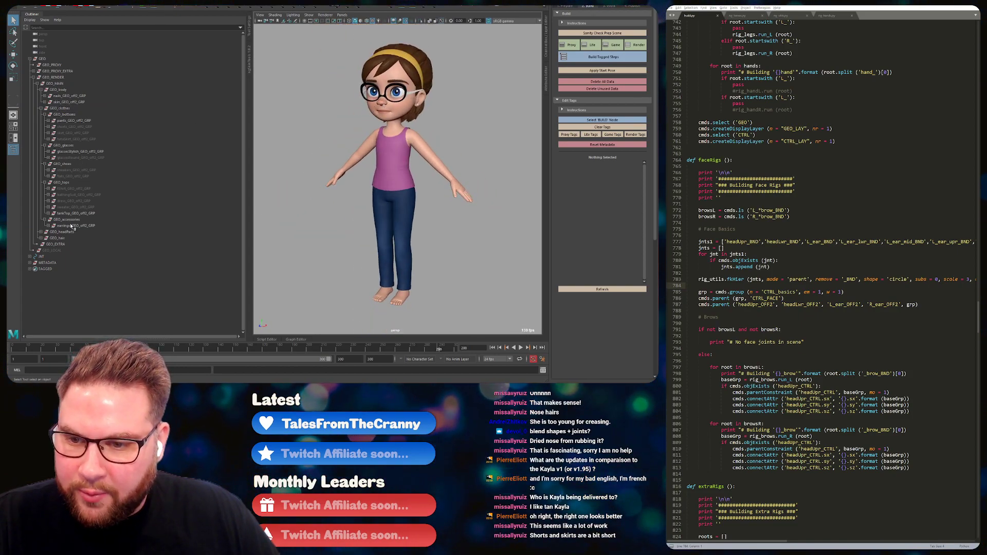
Expand the GEO_hair group and swap the headband hairstyle for the short brown hair.
{"action": "left_click", "coordinate": [41, 238]}
{"action": "left_click", "coordinate": [41, 232]}
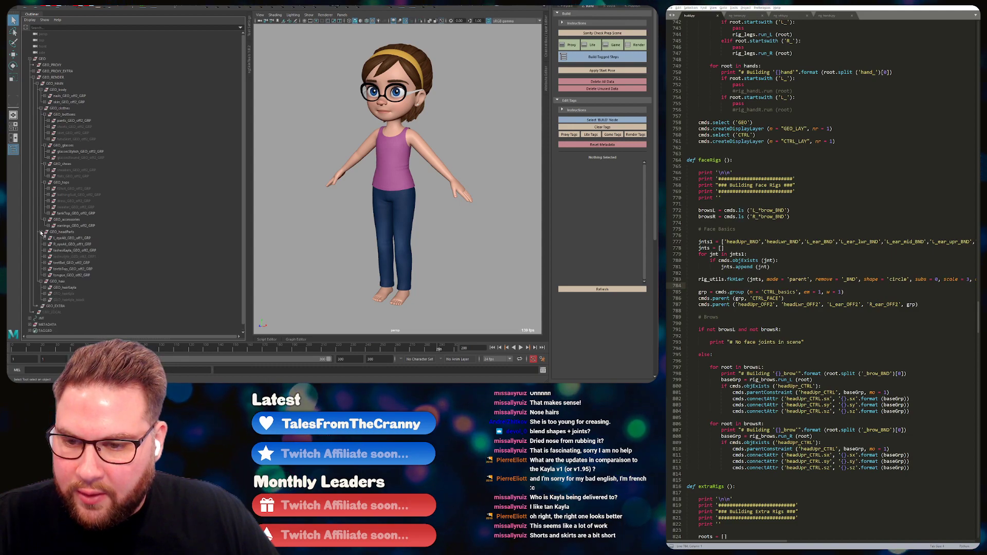
{"action": "left_click", "coordinate": [41, 232]}
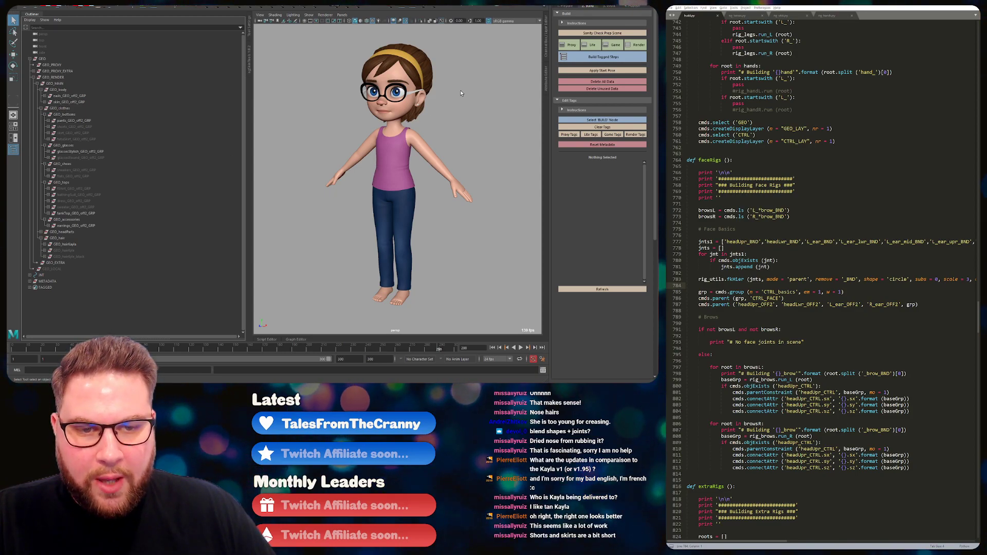
{"action": "left_click", "coordinate": [66, 244]}
{"action": "left_click", "coordinate": [67, 250], "text": "shift"}
{"action": "key", "text": "h"}
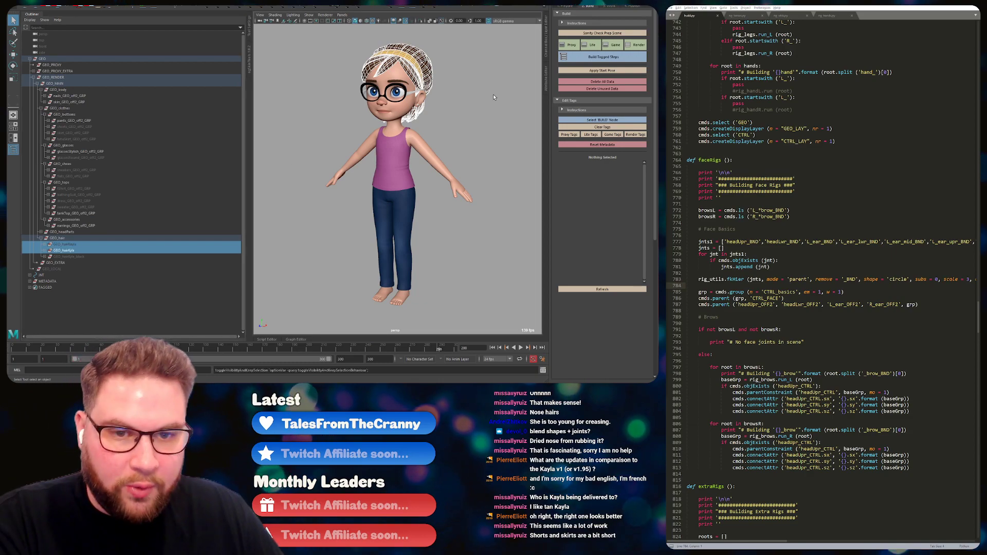
{"action": "left_click", "coordinate": [454, 86]}
{"action": "mouse_move", "coordinate": [349, 102]}
{"action": "left_mouse_down", "text": "alt"}
{"action": "mouse_move", "coordinate": [432, 104]}
{"action": "mouse_move", "coordinate": [351, 104]}
{"action": "left_mouse_up", "text": "alt"}
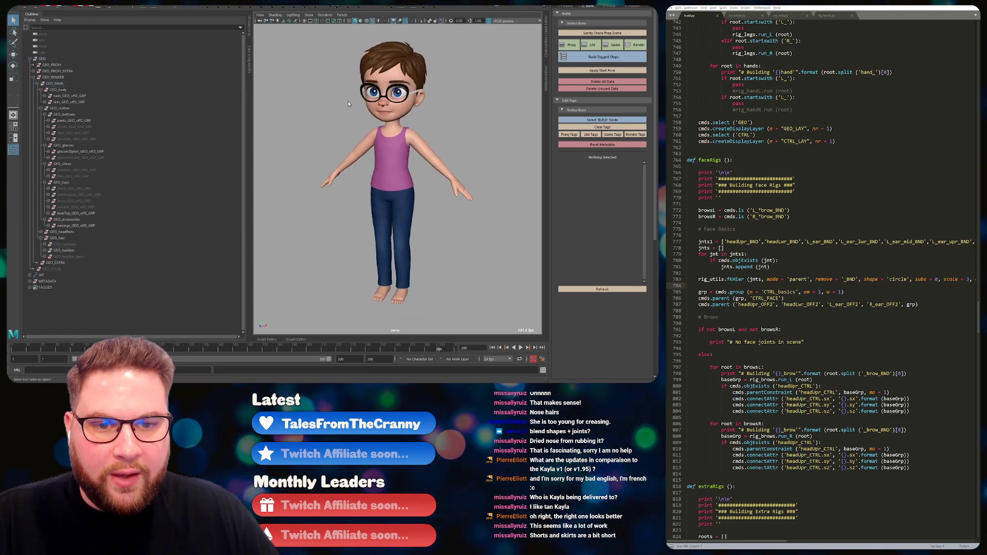
Examine the short-haired character's head, glasses and outfit up close and at full length.
{"action": "right_click_drag", "start_coordinate": [351, 104], "coordinate": [429, 83], "text": "alt"}
{"action": "middle_click_drag", "start_coordinate": [429, 84], "coordinate": [430, 172], "text": "alt"}
{"action": "left_click_drag", "start_coordinate": [430, 172], "coordinate": [397, 102], "text": "alt"}
{"action": "middle_click_drag", "start_coordinate": [397, 103], "coordinate": [403, 128], "text": "alt"}
{"action": "left_click_drag", "start_coordinate": [402, 128], "coordinate": [432, 118], "text": "alt"}
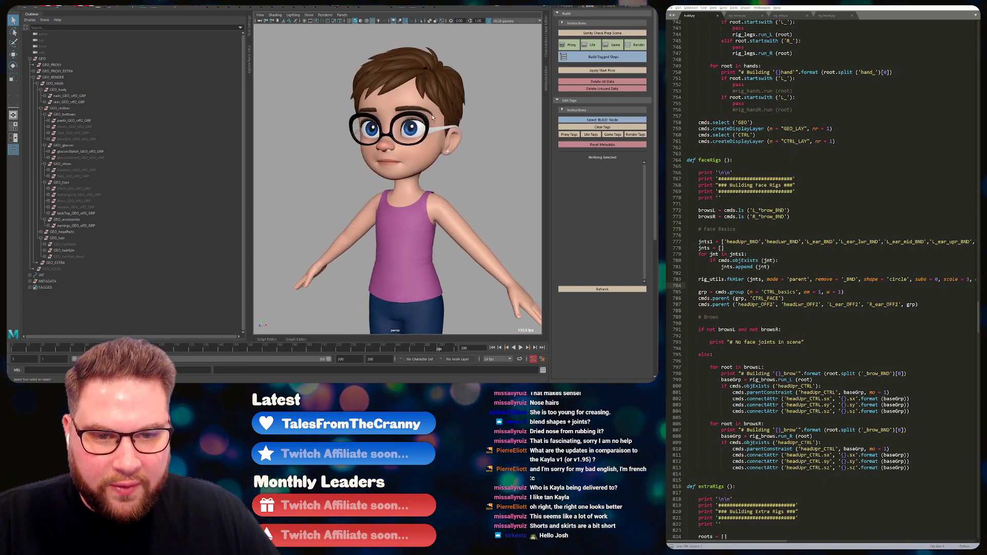
{"action": "right_click_drag", "start_coordinate": [432, 117], "coordinate": [386, 123], "text": "alt"}
{"action": "middle_click_drag", "start_coordinate": [386, 124], "coordinate": [387, 71], "text": "alt"}
{"action": "right_click_drag", "start_coordinate": [386, 71], "coordinate": [337, 83], "text": "alt"}
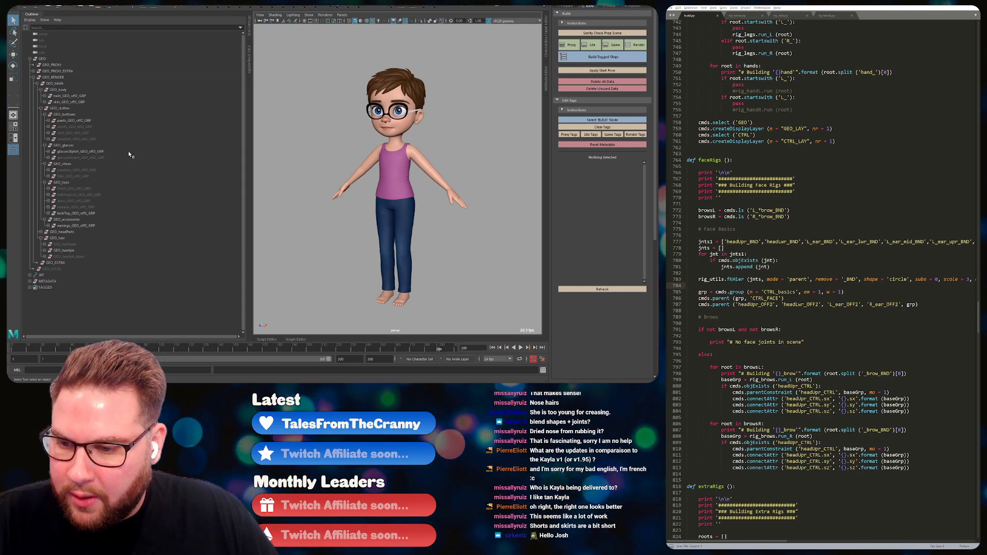
Swap the long pants for the shorts in the GEO_bottoms group.
{"action": "left_click_drag", "start_coordinate": [79, 121], "coordinate": [80, 126]}
{"action": "key", "text": "h"}
{"action": "left_click", "coordinate": [268, 72]}
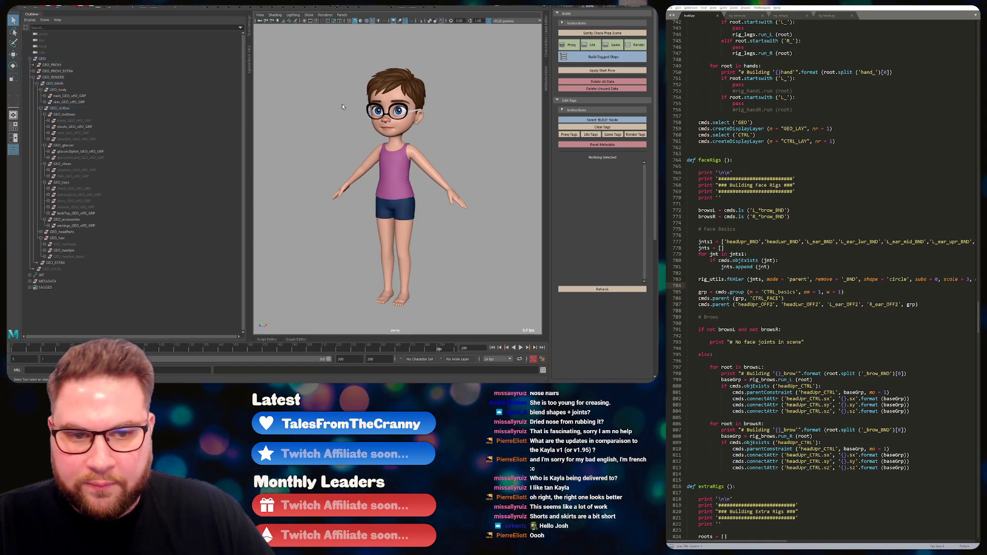
{"action": "scroll", "coordinate": [269, 72], "scroll_direction": "up", "scroll_amount": 3}
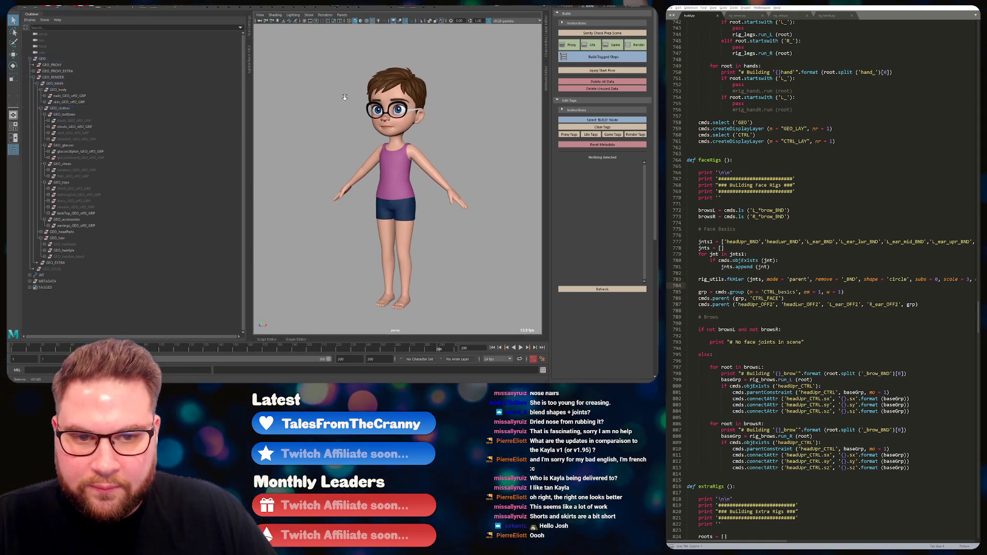
Swap the tank top for the sweater and view the short-haired character from several angles.
{"action": "left_click", "coordinate": [71, 213]}
{"action": "left_click", "coordinate": [72, 207], "text": "ctrl"}
{"action": "key", "text": "h"}
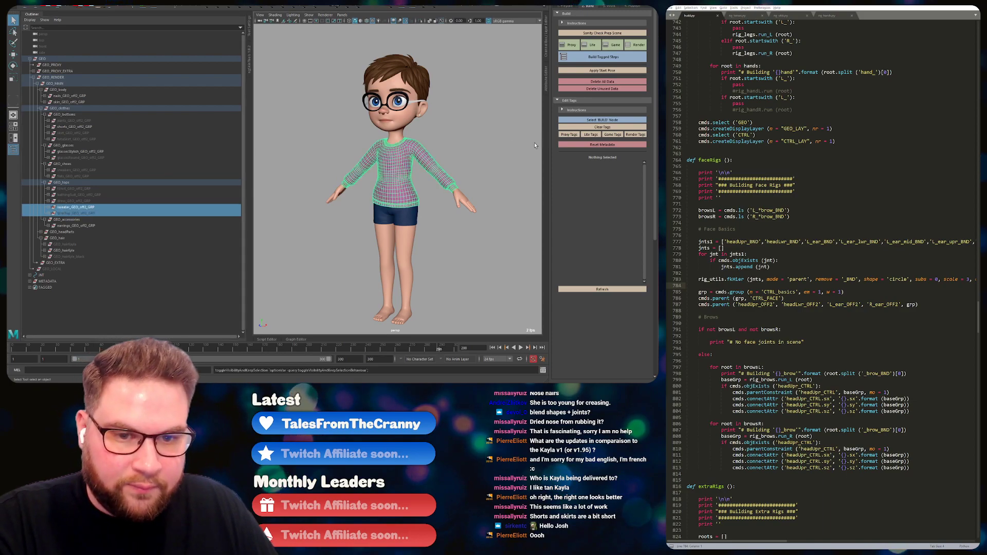
{"action": "left_click", "coordinate": [291, 101]}
{"action": "left_click_drag", "start_coordinate": [303, 112], "coordinate": [399, 166], "text": "alt"}
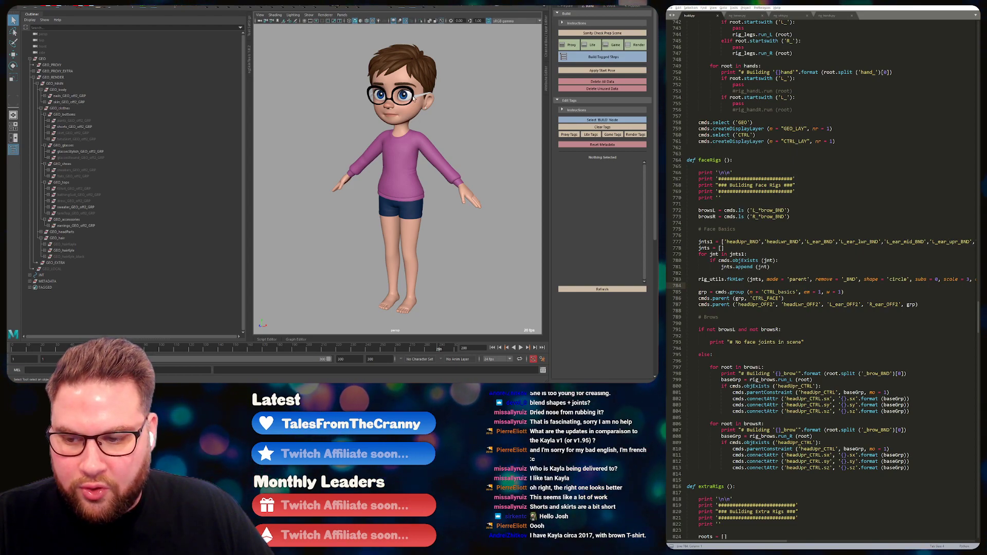
{"action": "left_click_drag", "start_coordinate": [410, 51], "coordinate": [384, 123], "text": "alt"}
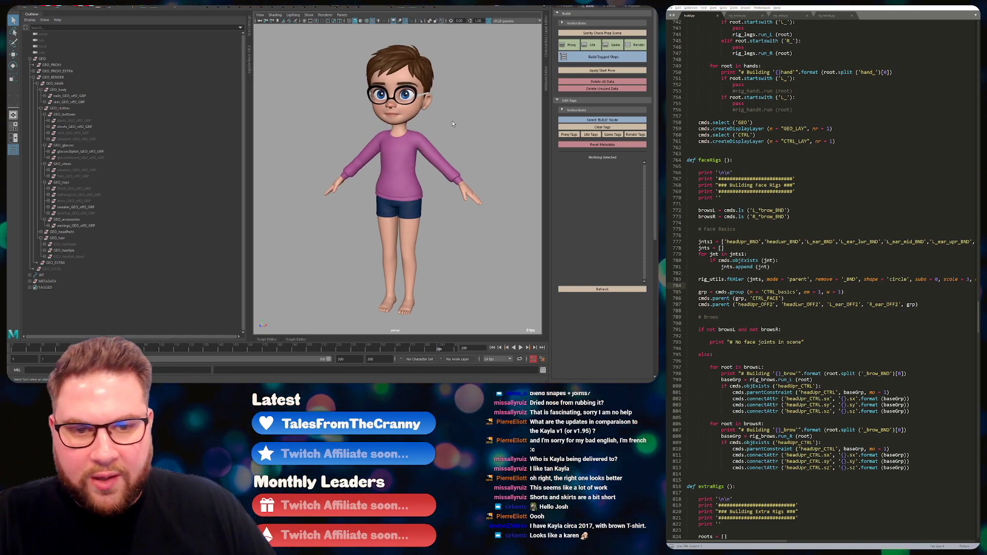
{"action": "left_click_drag", "start_coordinate": [420, 127], "coordinate": [417, 124], "text": "alt"}
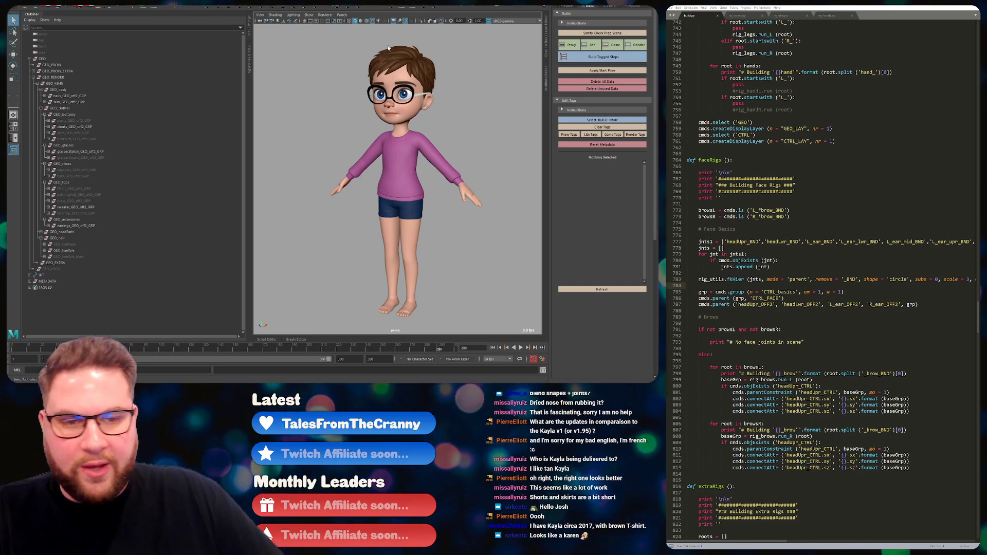
{"action": "left_click_drag", "start_coordinate": [392, 142], "coordinate": [431, 91], "text": "alt"}
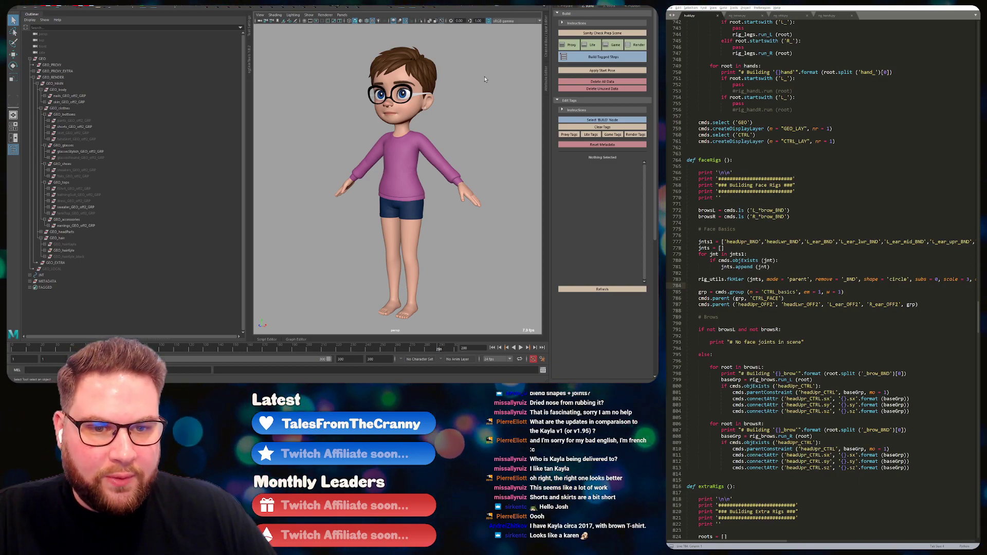
{"action": "left_click_drag", "start_coordinate": [429, 109], "coordinate": [513, 57], "text": "alt"}
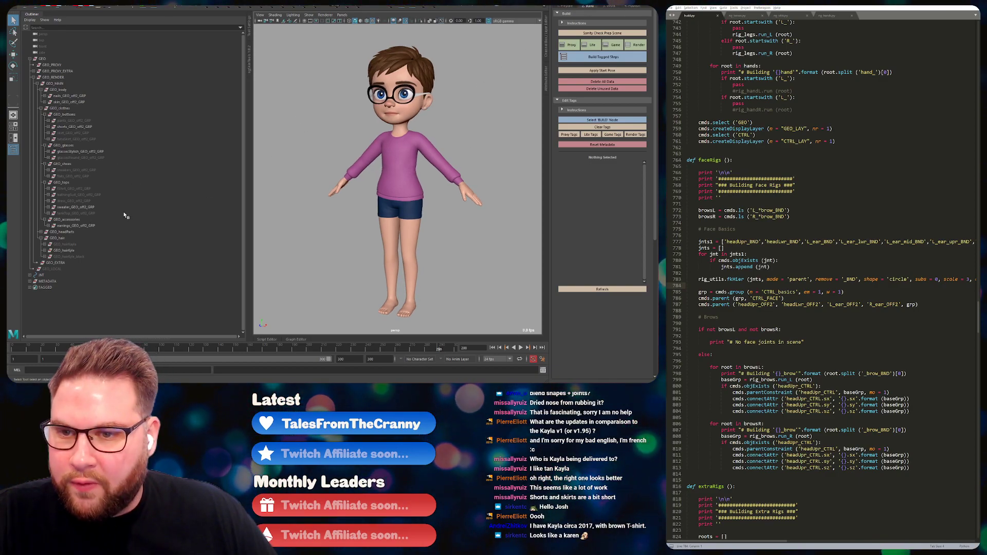
Try the short black hair in place of the short brown hair and undo the swap.
{"action": "left_click_drag", "start_coordinate": [74, 257], "coordinate": [73, 251]}
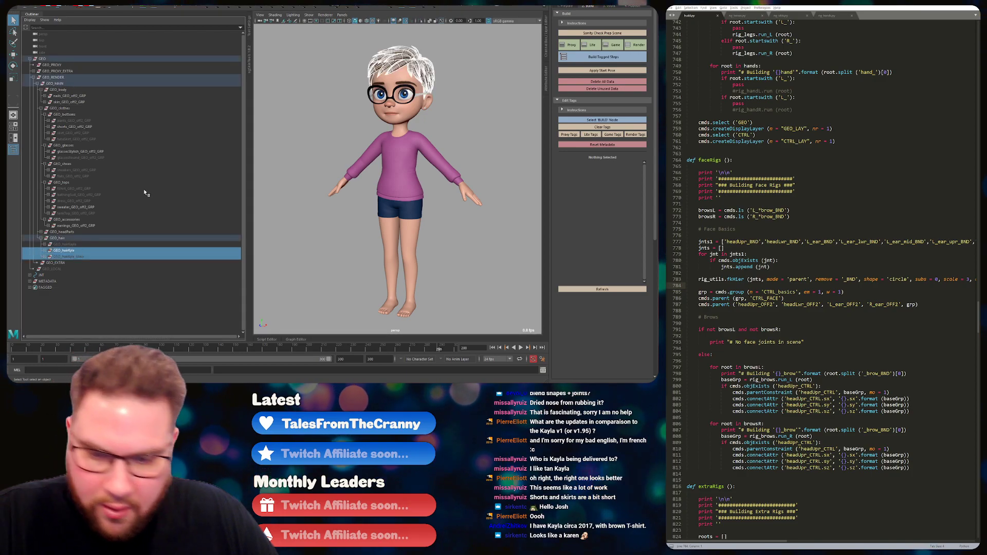
{"action": "key", "text": "h"}
{"action": "left_click", "coordinate": [483, 61]}
{"action": "left_click_drag", "start_coordinate": [452, 92], "coordinate": [386, 133], "text": "alt"}
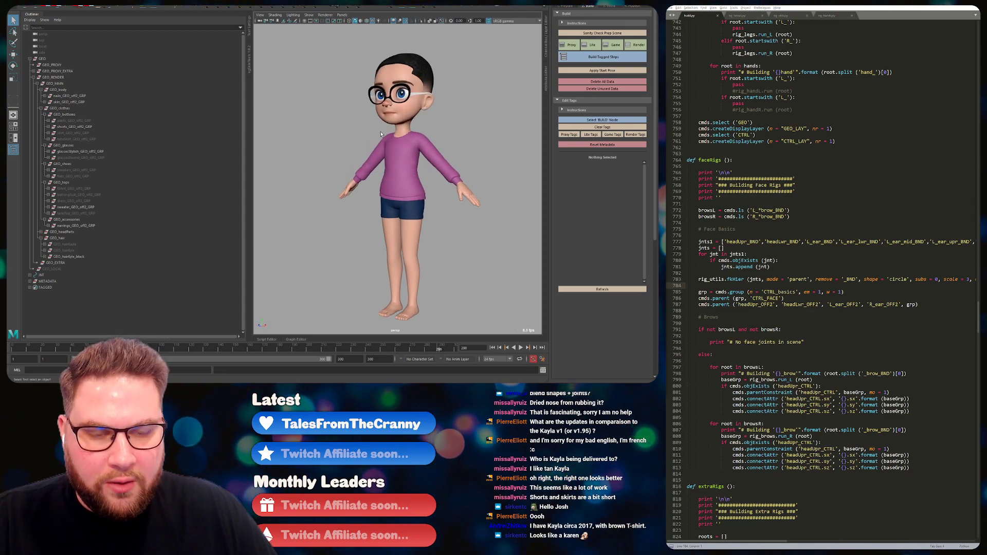
{"action": "key", "text": "ctrl+z"}
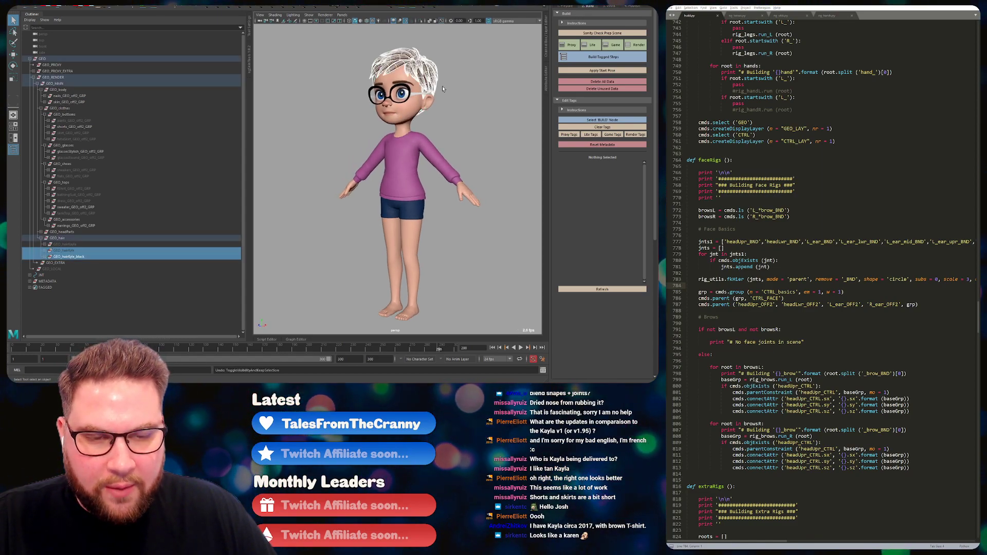
{"action": "left_click", "coordinate": [440, 90]}
{"action": "mouse_move", "coordinate": [440, 90]}
{"action": "left_mouse_down", "text": "alt"}
{"action": "mouse_move", "coordinate": [443, 100]}
{"action": "mouse_move", "coordinate": [441, 91]}
{"action": "left_mouse_up", "text": "alt"}
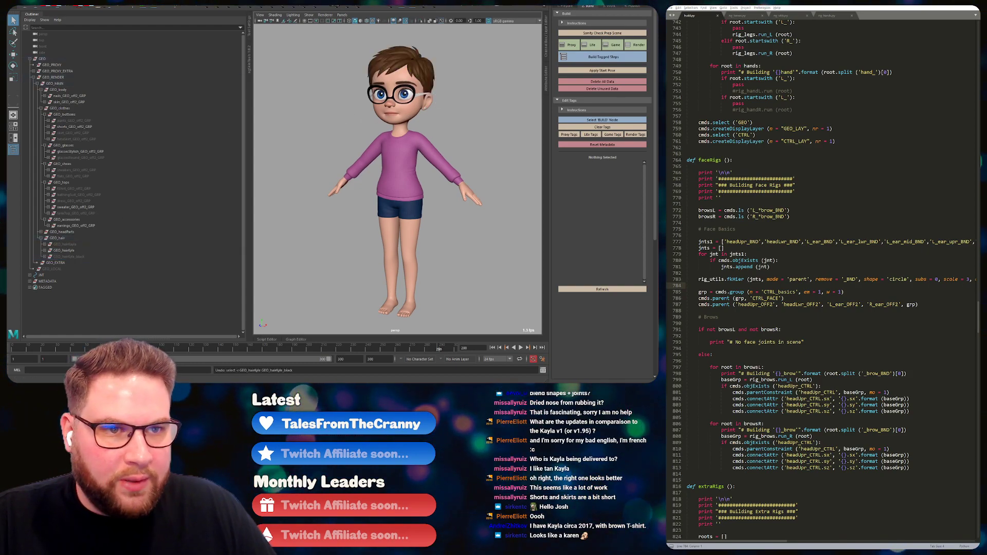
Open the scene containing the rig's skeleton without saving the changes to the current scene.
{"action": "left_click", "coordinate": [564, 1]}
{"action": "left_click", "coordinate": [569, 1]}
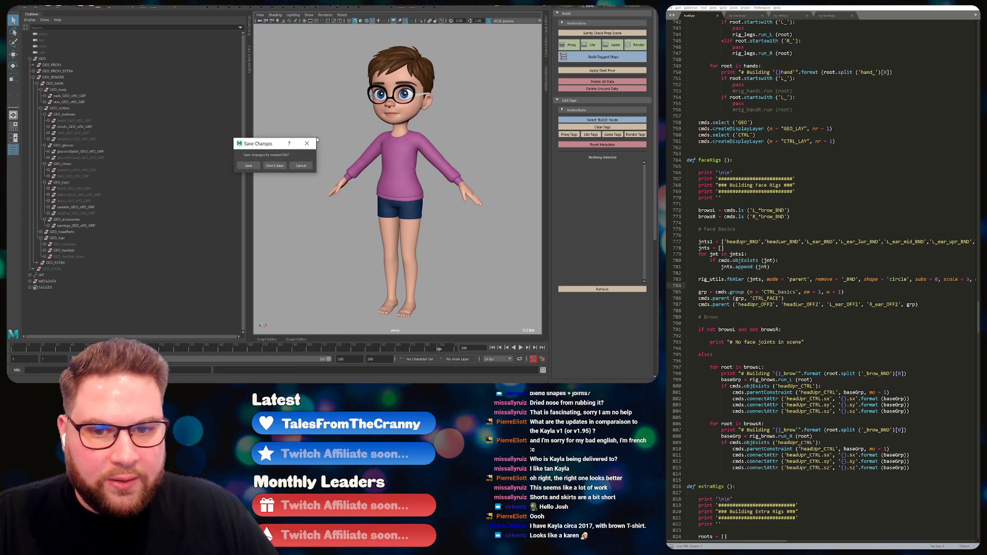
{"action": "left_click", "coordinate": [274, 165]}
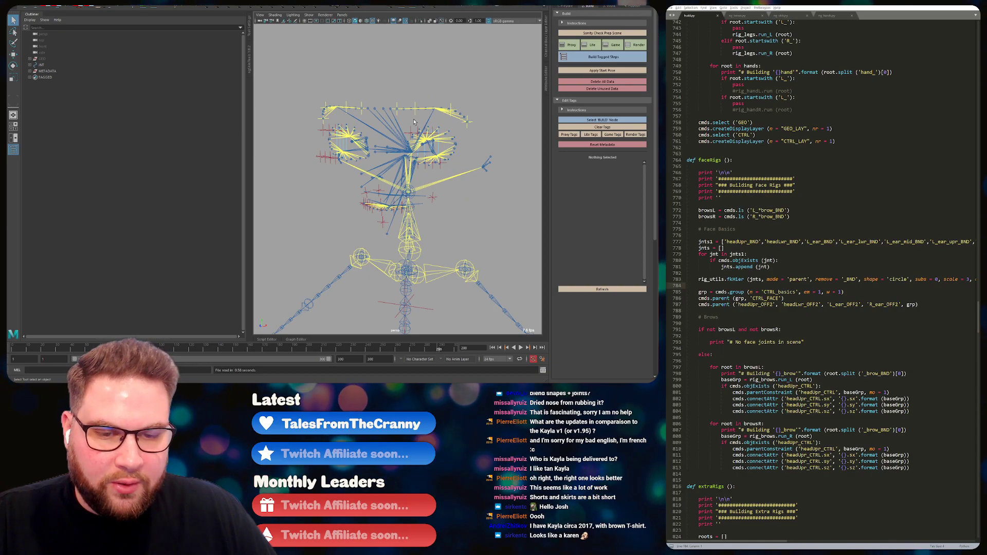
Narrow the outliner and examine the brow, eye and mouth joints of the face skeleton.
{"action": "scroll", "coordinate": [414, 123], "scroll_direction": "up", "scroll_amount": 5}
{"action": "left_click_drag", "start_coordinate": [414, 122], "coordinate": [366, 126], "text": "alt"}
{"action": "scroll", "coordinate": [399, 128], "scroll_direction": "down", "scroll_amount": 5}
{"action": "scroll", "coordinate": [400, 130], "scroll_direction": "up", "scroll_amount": 3}
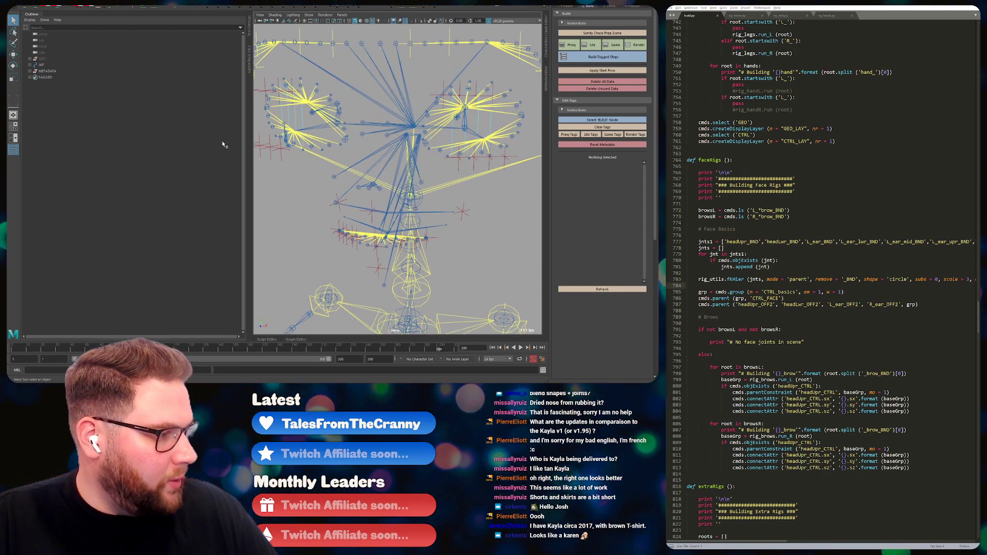
{"action": "left_click_drag", "start_coordinate": [246, 150], "coordinate": [138, 152]}
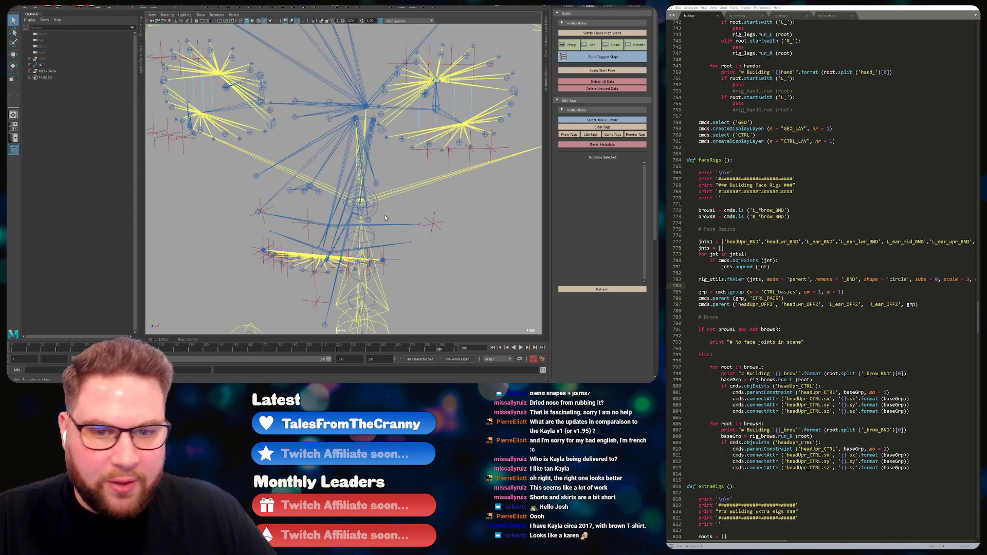
{"action": "right_click_drag", "start_coordinate": [376, 148], "coordinate": [337, 150], "text": "alt"}
{"action": "left_click_drag", "start_coordinate": [337, 150], "coordinate": [473, 213], "text": "alt"}
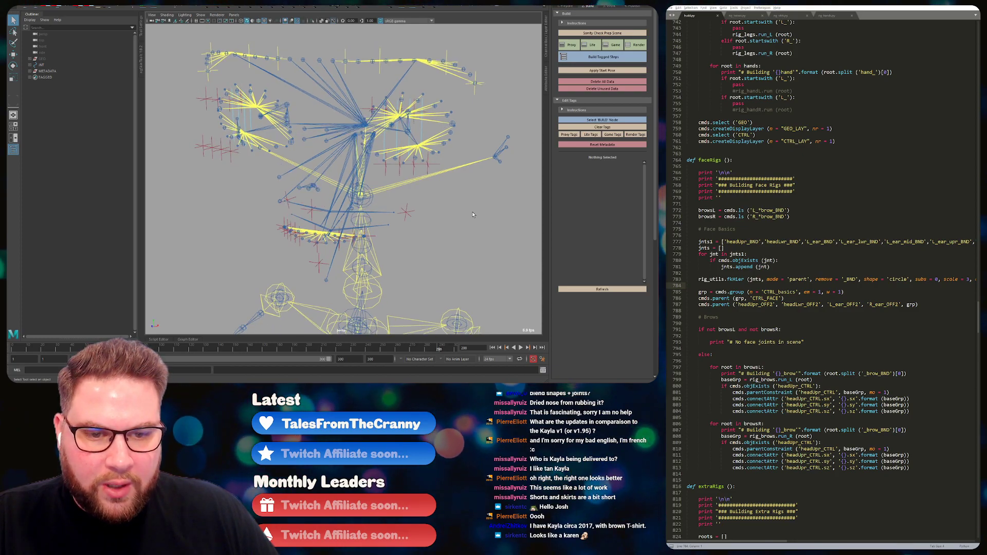